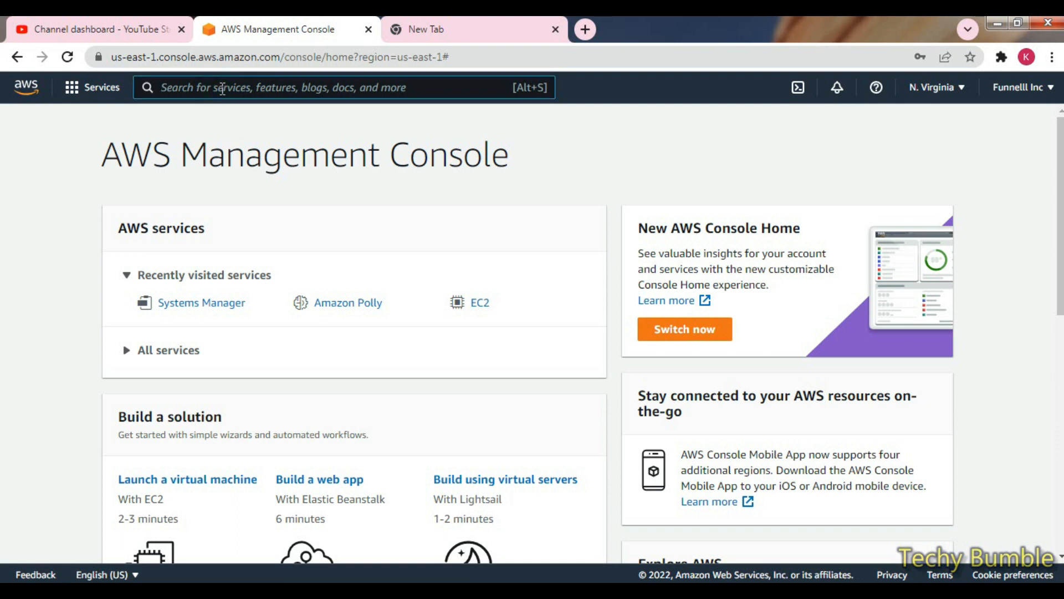
Step: Open the EC2 service's instances list, dismiss the welcome message and remove the running-state filter
{"action": "type", "text": "ec2"}
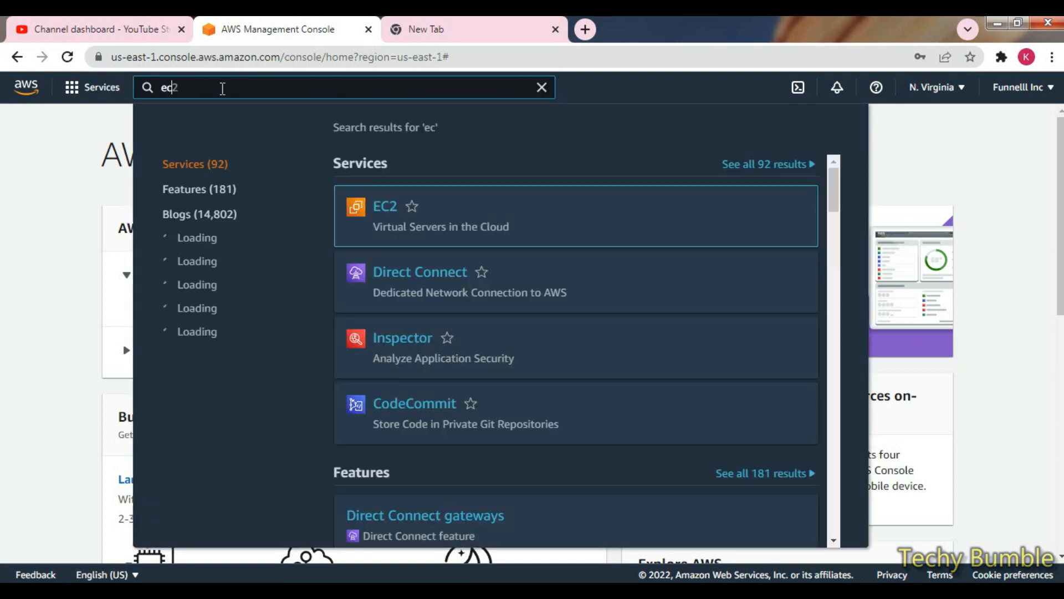
{"action": "left_click", "coordinate": [385, 208]}
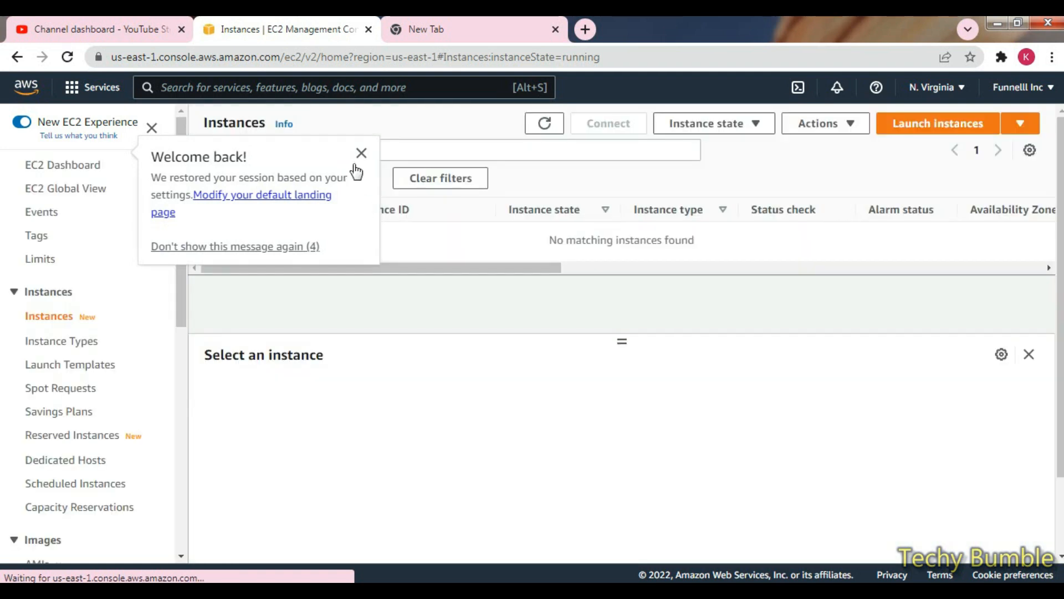
{"action": "left_click", "coordinate": [360, 153]}
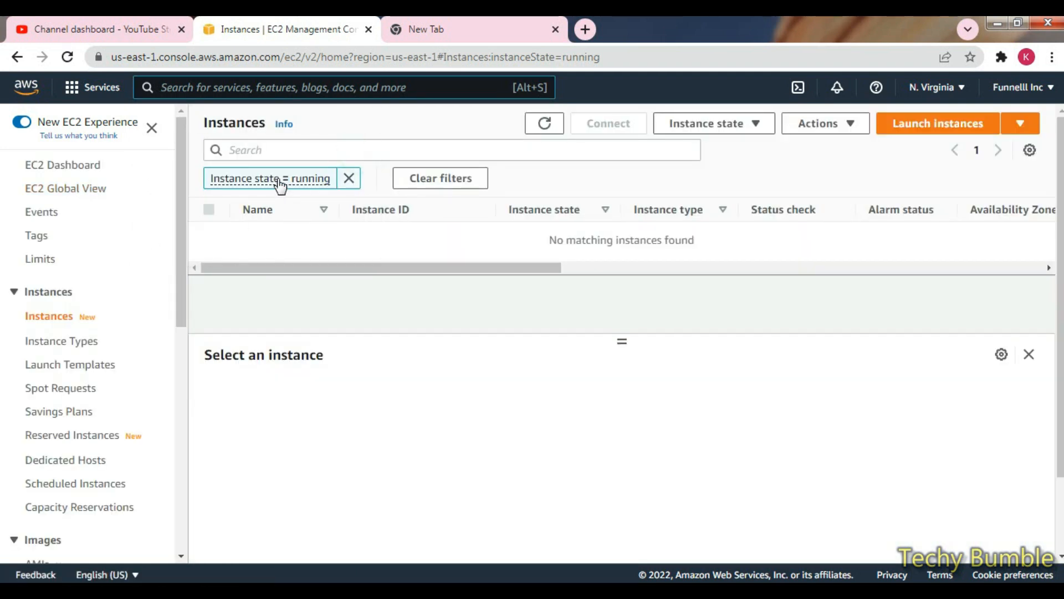
{"action": "left_click", "coordinate": [349, 178]}
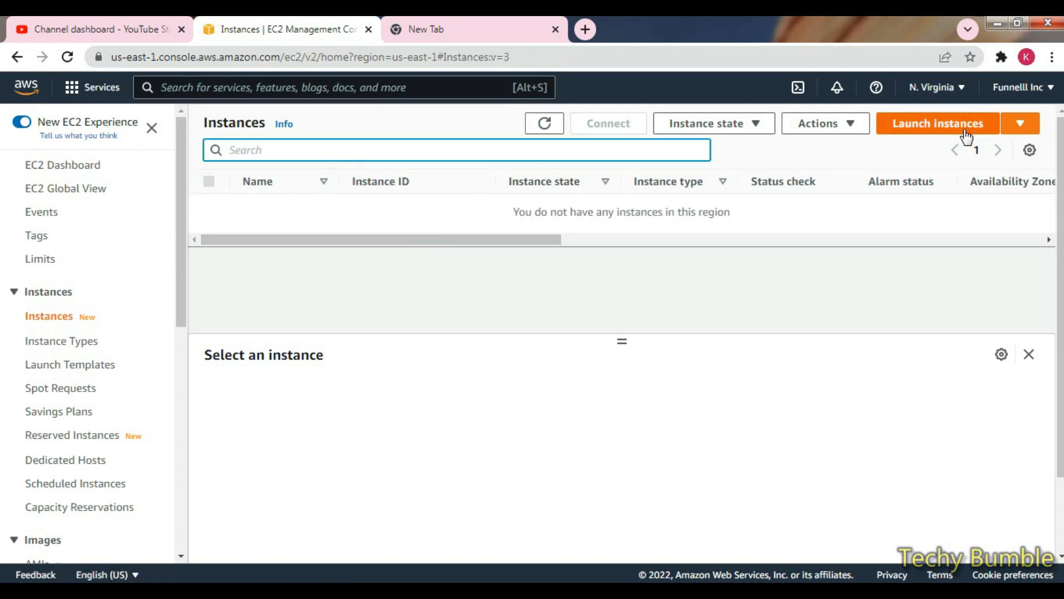
Step: Switch the region to US West (N. California) and start launching a new instance from its instances list
{"action": "left_click", "coordinate": [935, 87]}
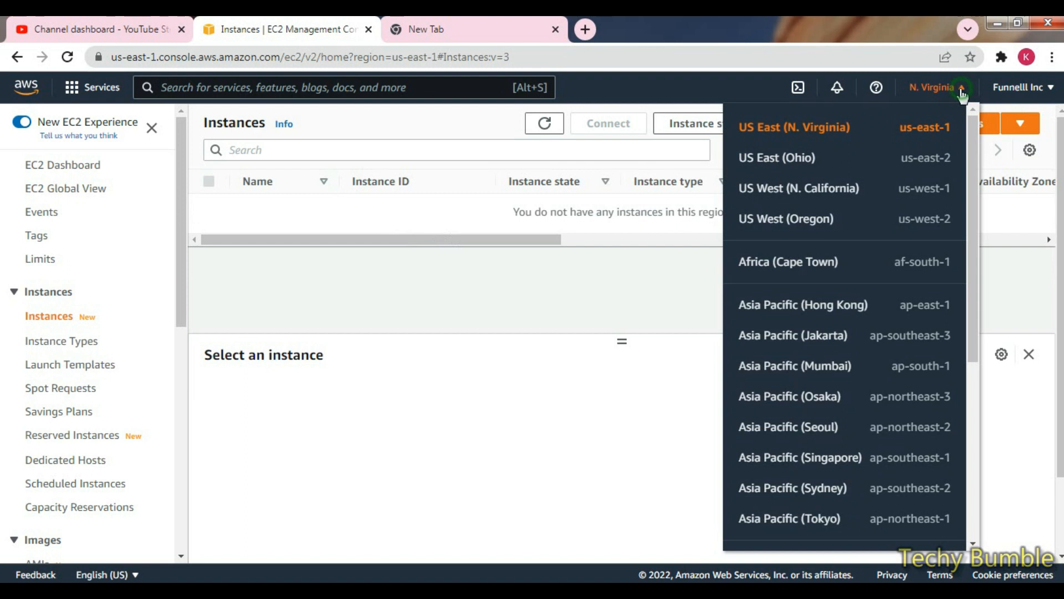
{"action": "left_click", "coordinate": [780, 191]}
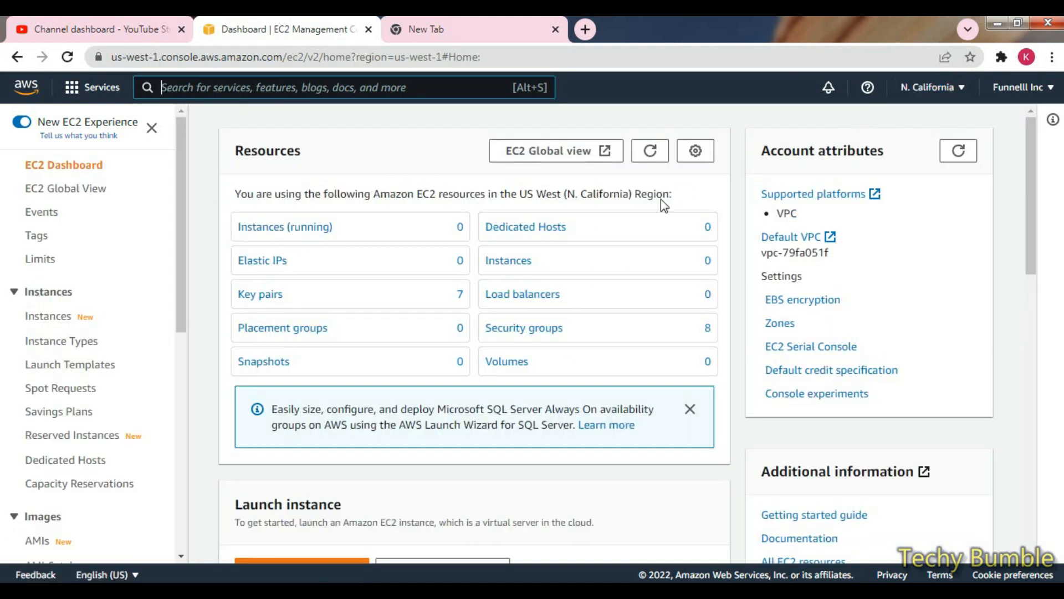
{"action": "left_click", "coordinate": [275, 227]}
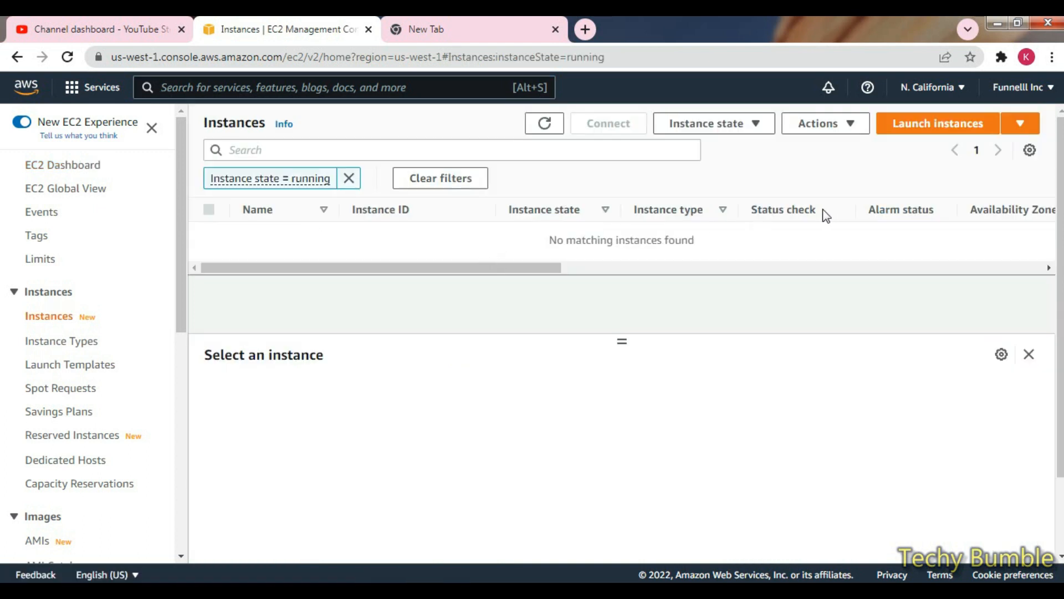
{"action": "left_click", "coordinate": [929, 126]}
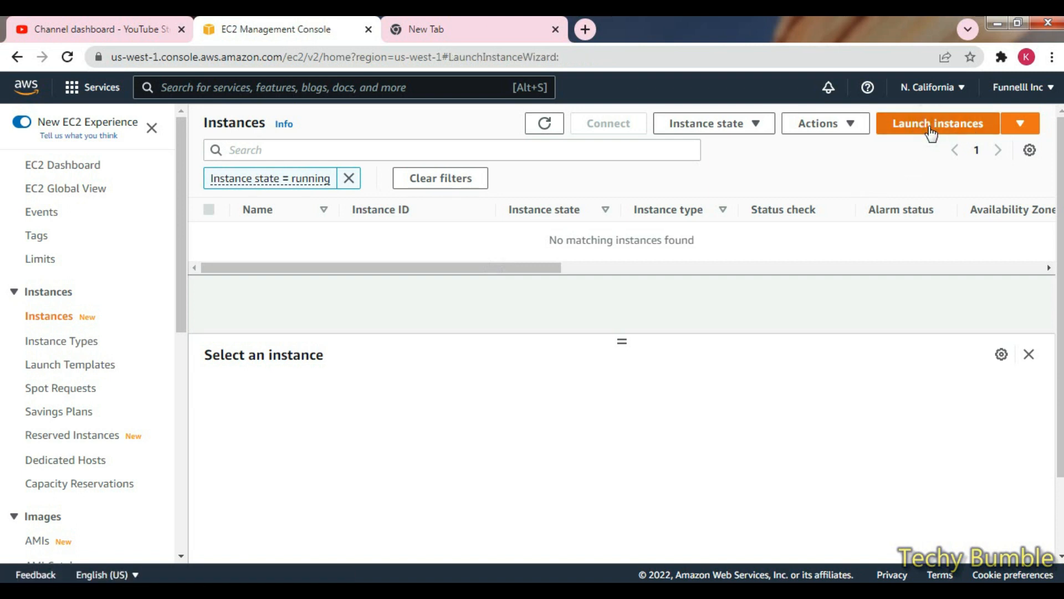
Step: Look through the Amazon Machine Image list for the available Microsoft Windows Server 2019 images
{"action": "scroll", "coordinate": [653, 283], "scroll_direction": "down", "scroll_amount": 10}
{"action": "scroll", "coordinate": [654, 298], "scroll_direction": "down", "scroll_amount": 2}
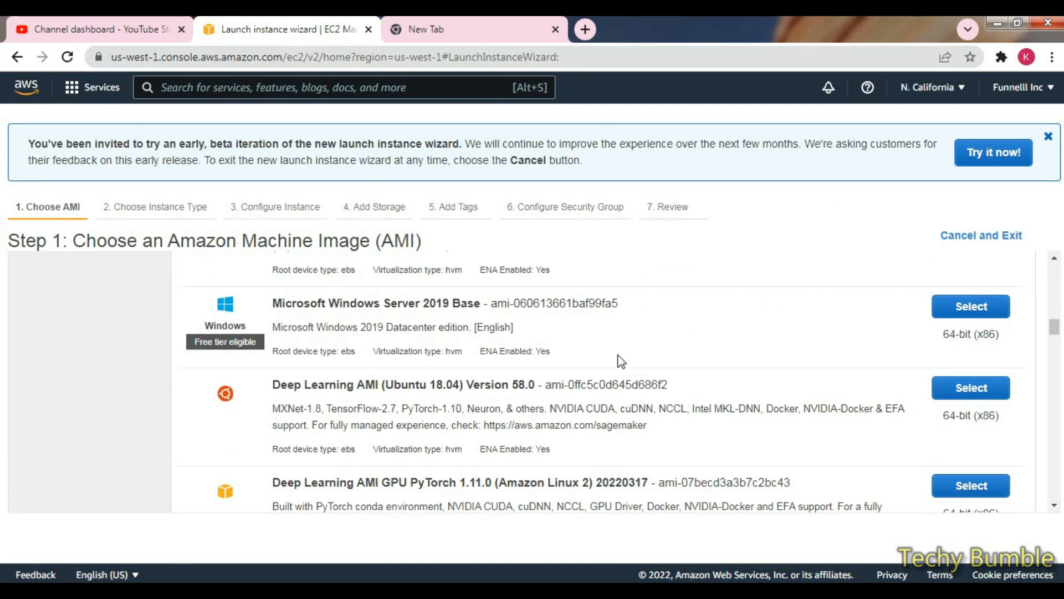
{"action": "scroll", "coordinate": [404, 375], "scroll_direction": "up", "scroll_amount": 2}
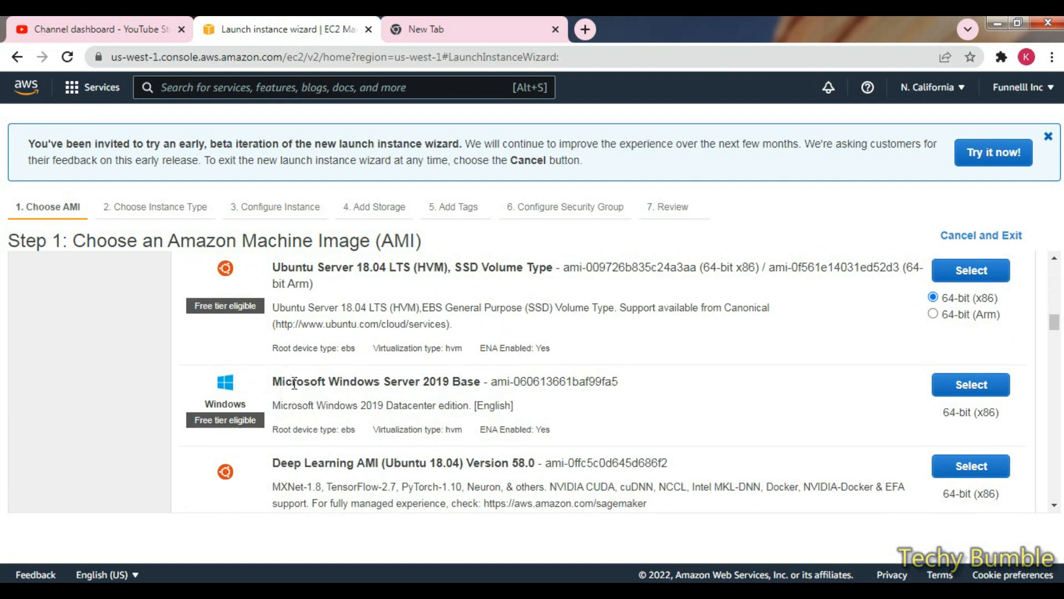
{"action": "left_click_drag", "start_coordinate": [293, 383], "coordinate": [490, 382]}
{"action": "left_click", "coordinate": [516, 383]}
{"action": "scroll", "coordinate": [614, 379], "scroll_direction": "down", "scroll_amount": 2}
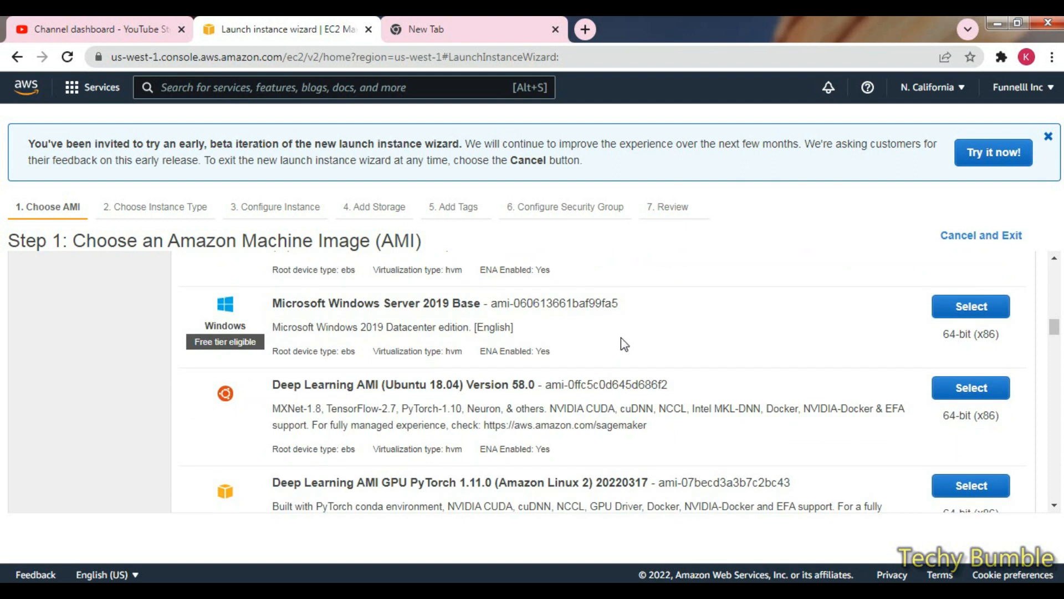
{"action": "scroll", "coordinate": [662, 348], "scroll_direction": "down", "scroll_amount": 3}
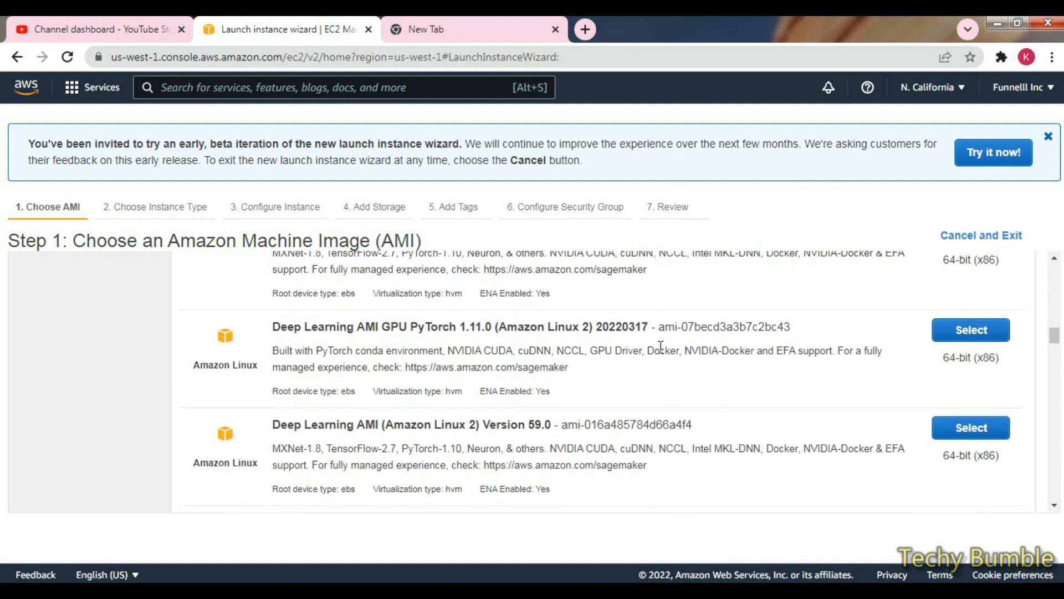
{"action": "scroll", "coordinate": [662, 348], "scroll_direction": "down", "scroll_amount": 4}
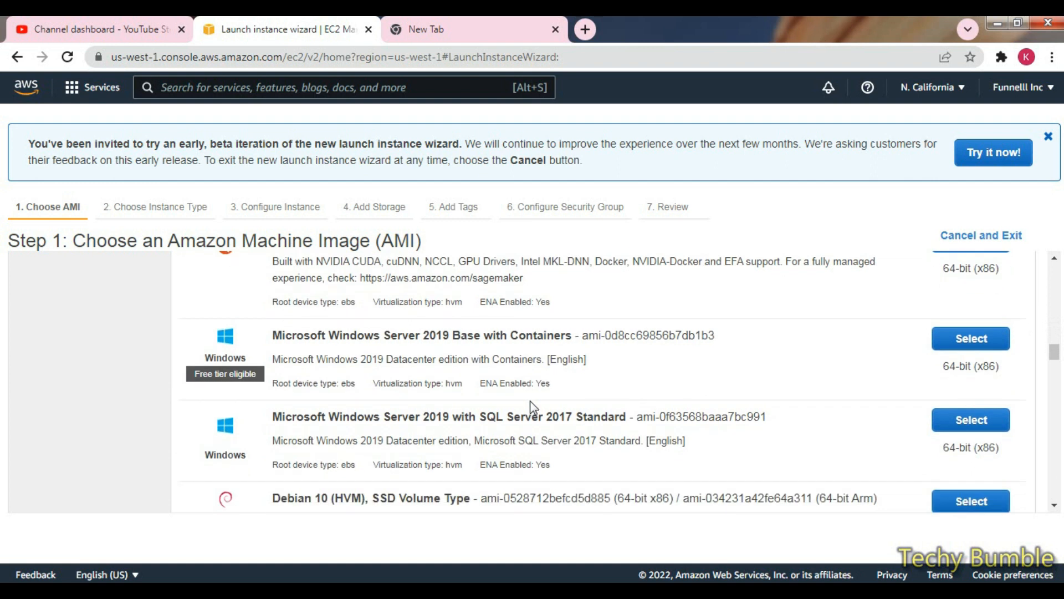
{"action": "scroll", "coordinate": [532, 408], "scroll_direction": "down", "scroll_amount": 2}
{"action": "scroll", "coordinate": [559, 410], "scroll_direction": "up", "scroll_amount": 3}
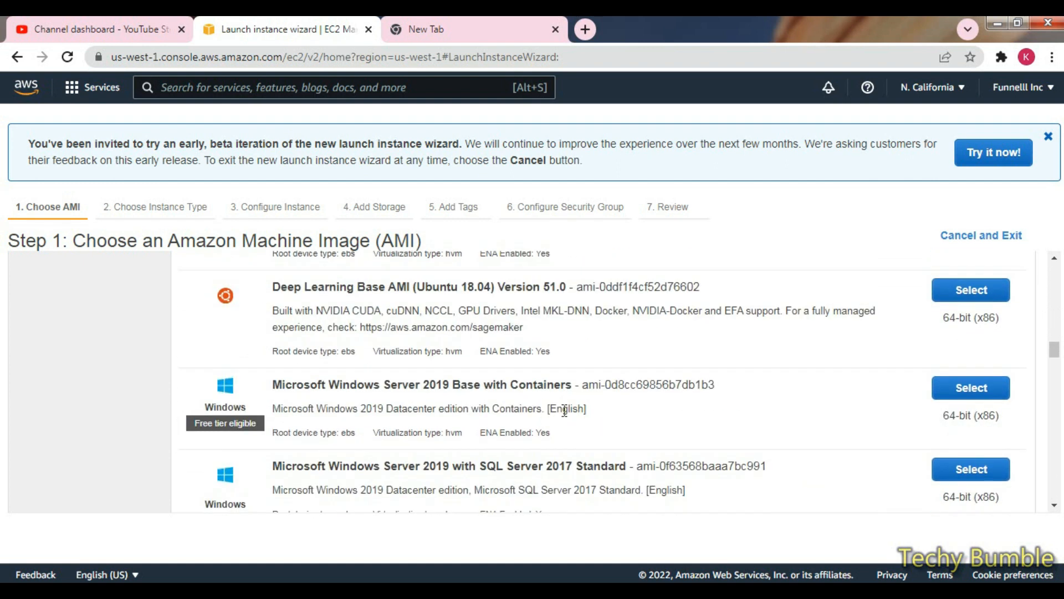
Step: Search the image list for 2016 and highlight the Microsoft Windows Server 2016 Base name
{"action": "key", "text": "ctrl+f"}
{"action": "type", "text": "2016"}
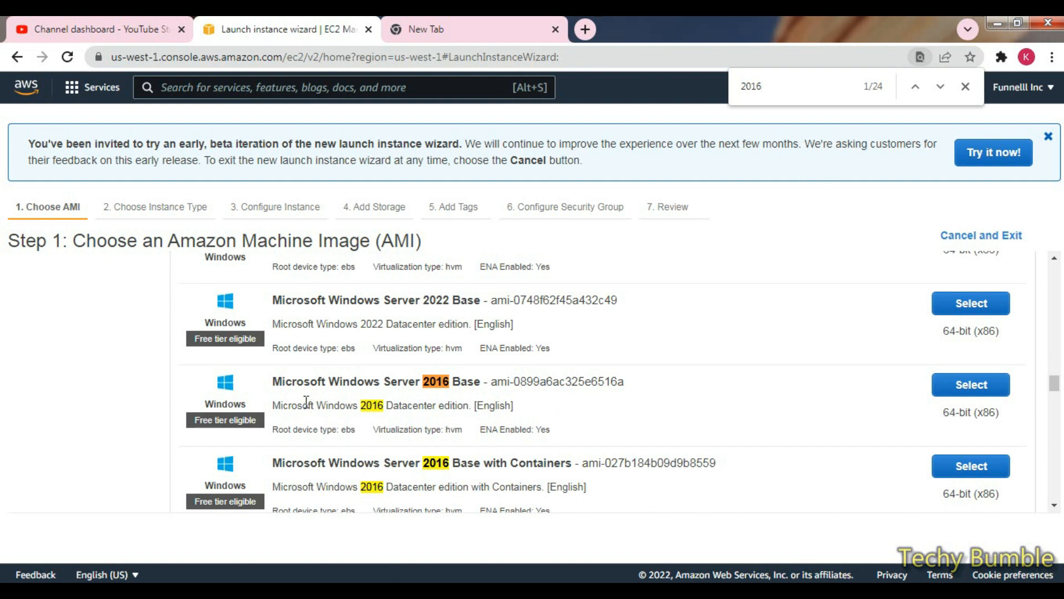
{"action": "left_click_drag", "start_coordinate": [273, 381], "coordinate": [468, 383]}
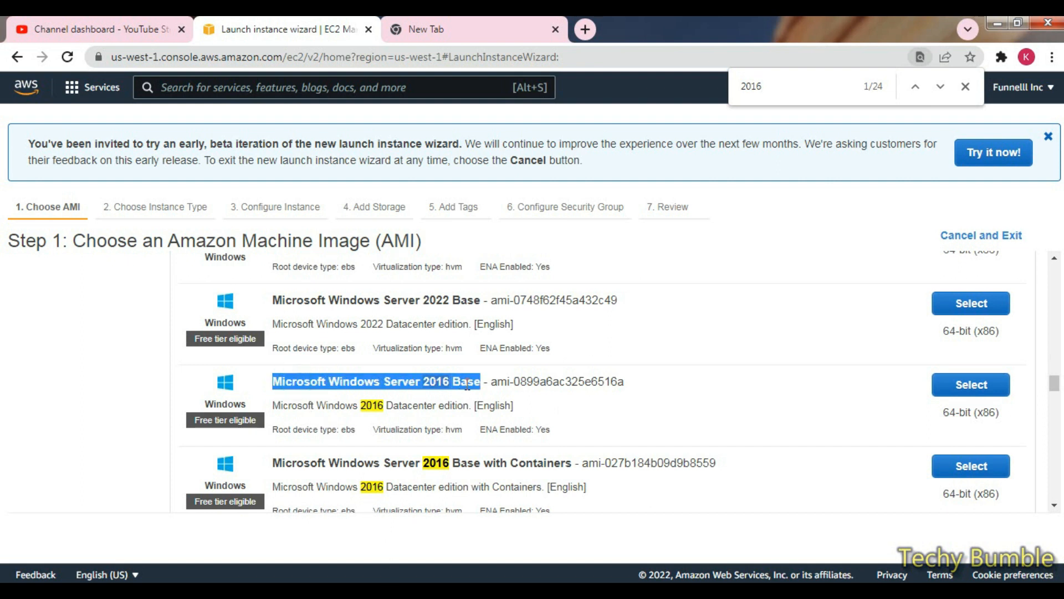
Step: Search the image list for 2012 and highlight the Microsoft Windows Server 2012 R2 Base name
{"action": "double_click", "coordinate": [770, 88]}
{"action": "type", "text": "2012"}
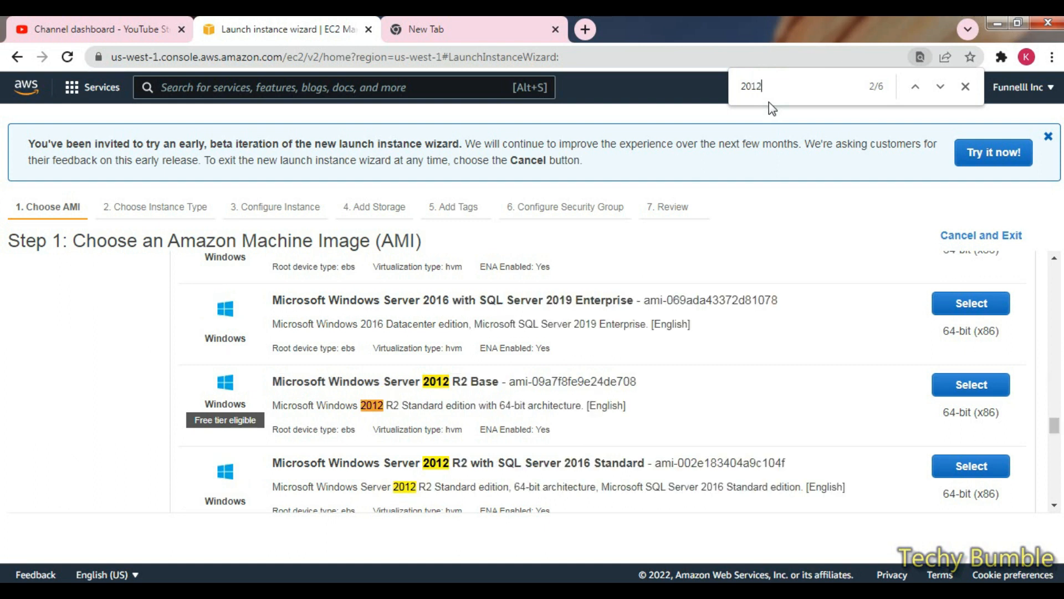
{"action": "scroll", "coordinate": [553, 425], "scroll_direction": "down", "scroll_amount": 2}
{"action": "scroll", "coordinate": [553, 425], "scroll_direction": "up", "scroll_amount": 2}
{"action": "left_click_drag", "start_coordinate": [273, 381], "coordinate": [498, 382]}
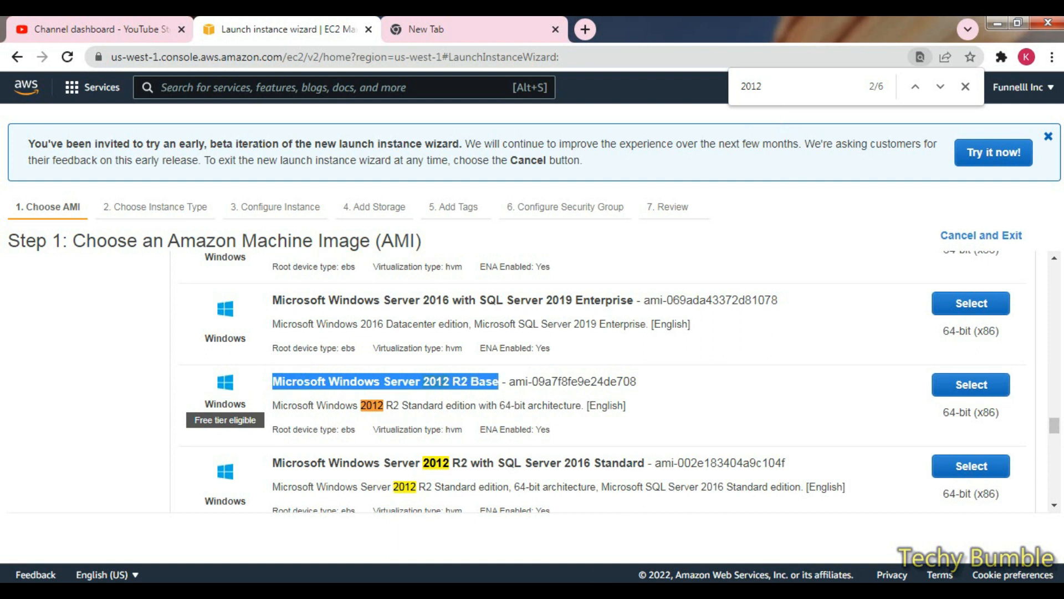
Step: Switch to Notepad, write a note beginning "we will run 201" in the open document, and return to the browser
{"action": "key", "text": "alt+Tab"}
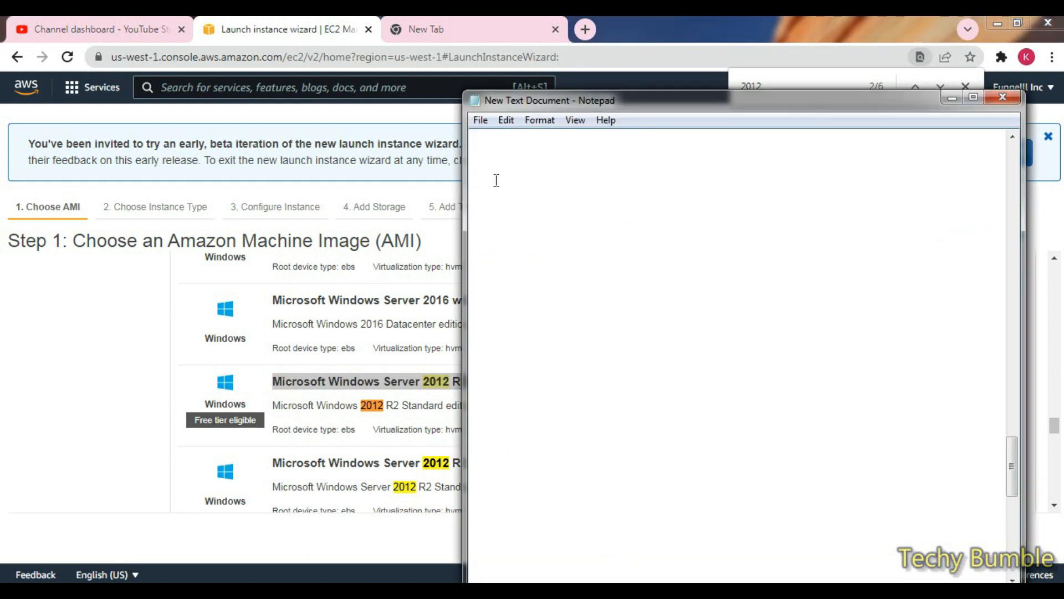
{"action": "type", "text": "we will"}
{"action": "type", "text": "run 201"}
{"action": "left_click", "coordinate": [312, 20]}
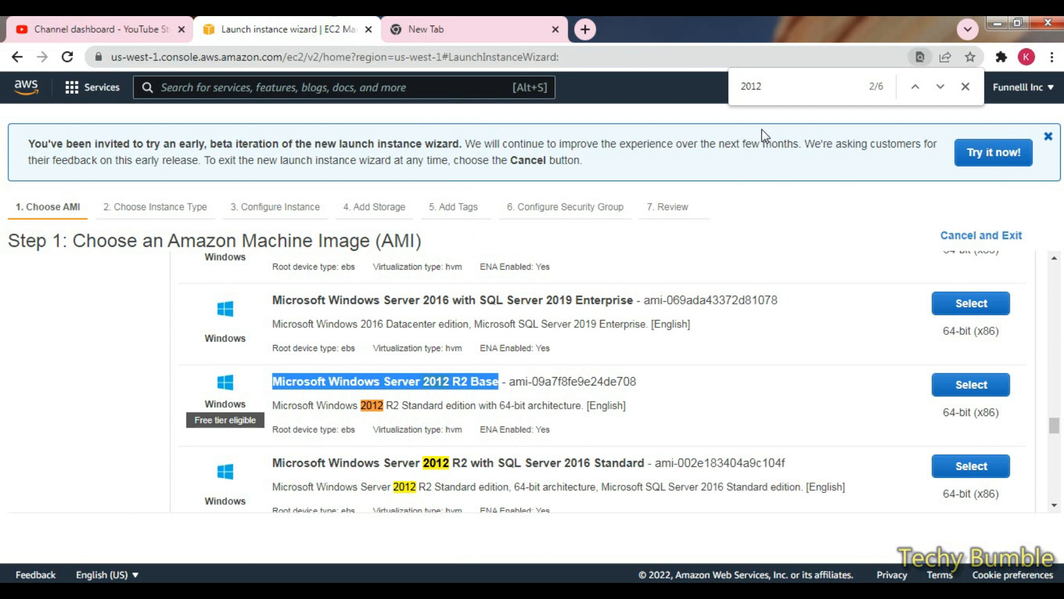
Step: Search the image list for 2019 and select the Microsoft Windows Server 2019 Base image for the instance
{"action": "double_click", "coordinate": [758, 86]}
{"action": "type", "text": "201"}
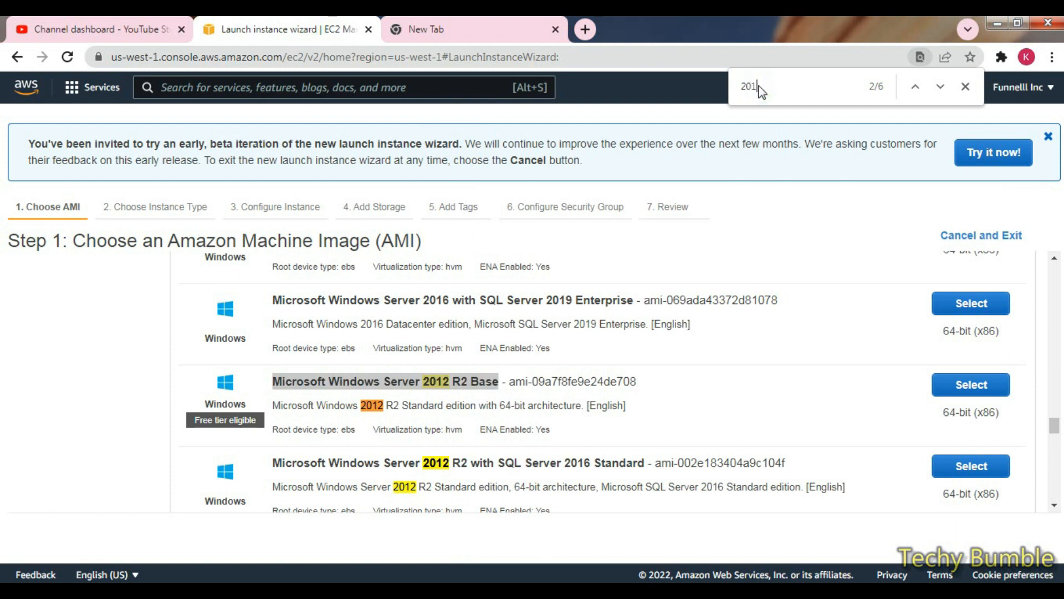
{"action": "type", "text": "9"}
{"action": "key", "text": "Return"}
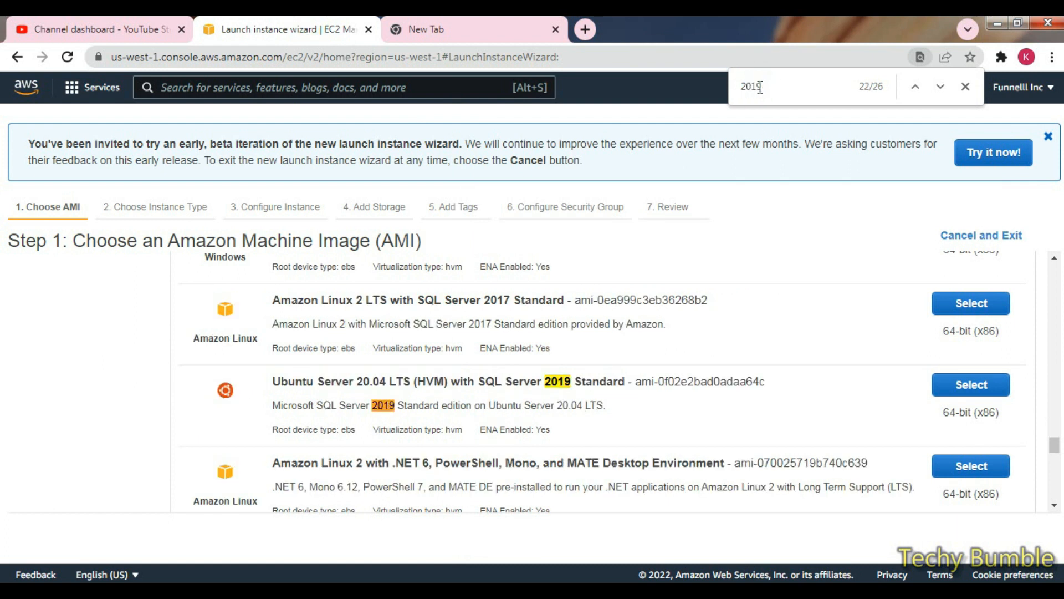
{"action": "key", "text": "Return"}
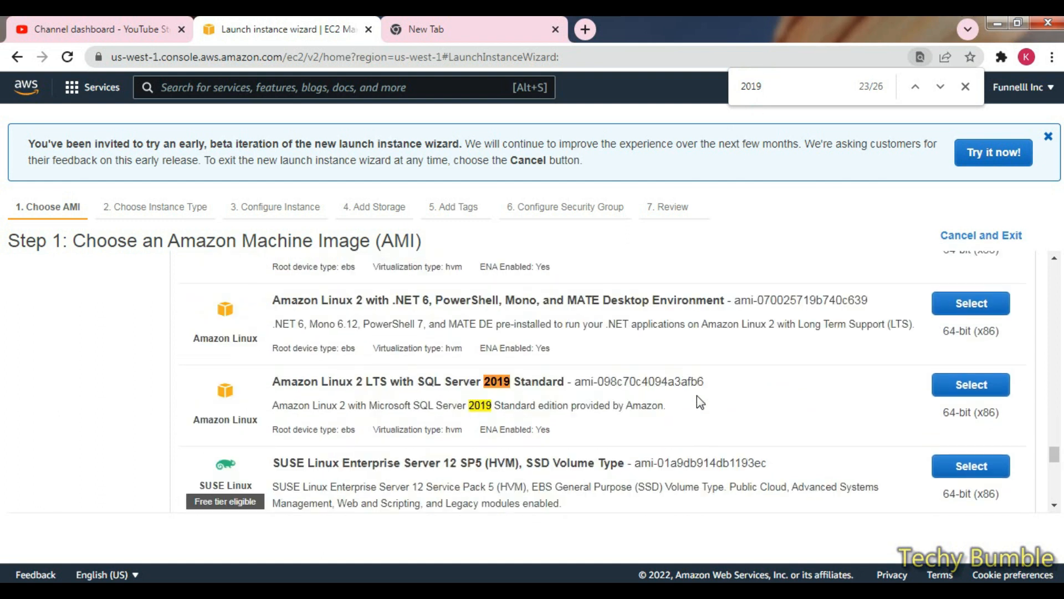
{"action": "key", "text": "Return"}
{"action": "key", "text": "Return"}
{"action": "key", "text": "Return"}
{"action": "key", "text": "Return"}
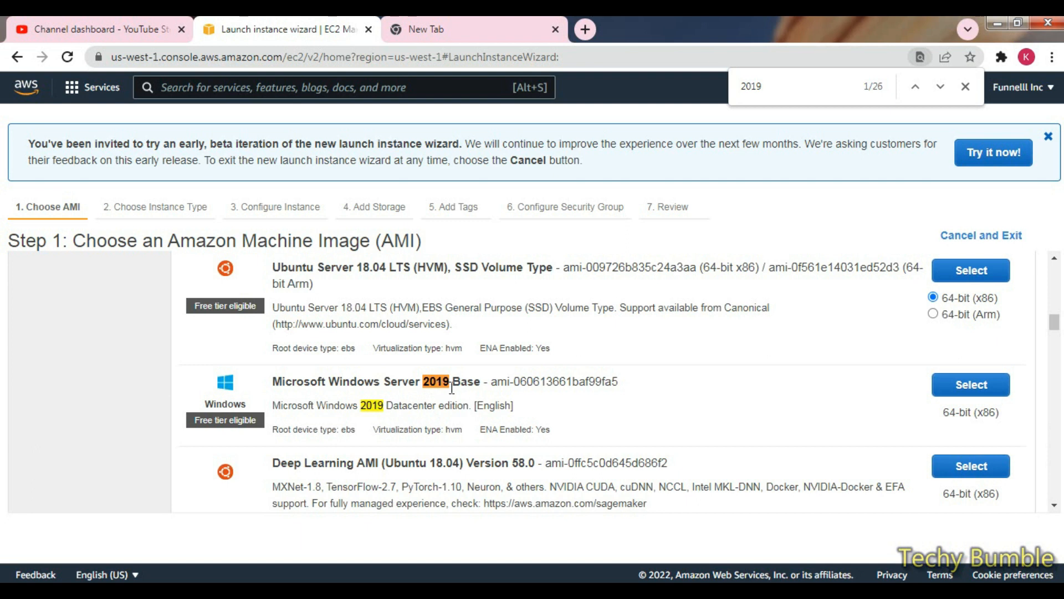
{"action": "left_click", "coordinate": [970, 386]}
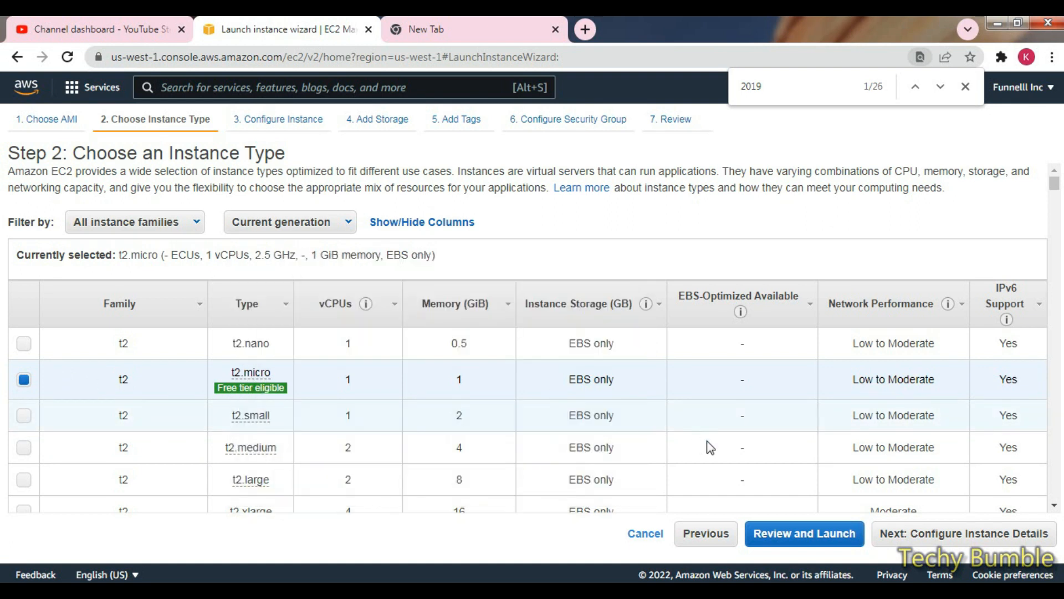
Step: Proceed to the launch review with the t2.micro type and check the RDP port range and root volume size
{"action": "left_click", "coordinate": [801, 533]}
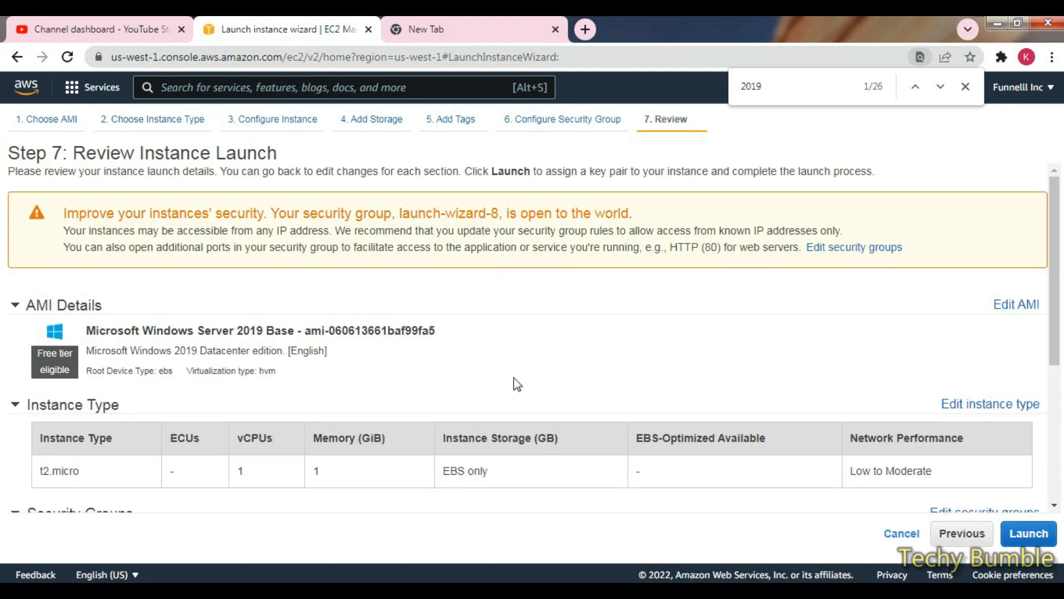
{"action": "scroll", "coordinate": [803, 368], "scroll_direction": "down", "scroll_amount": 4}
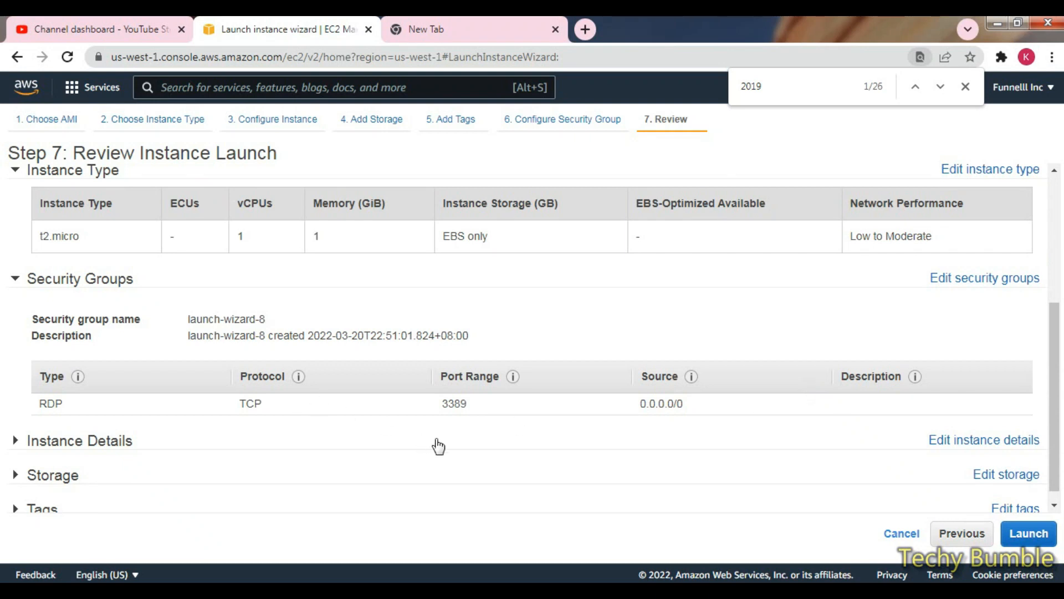
{"action": "double_click", "coordinate": [456, 403]}
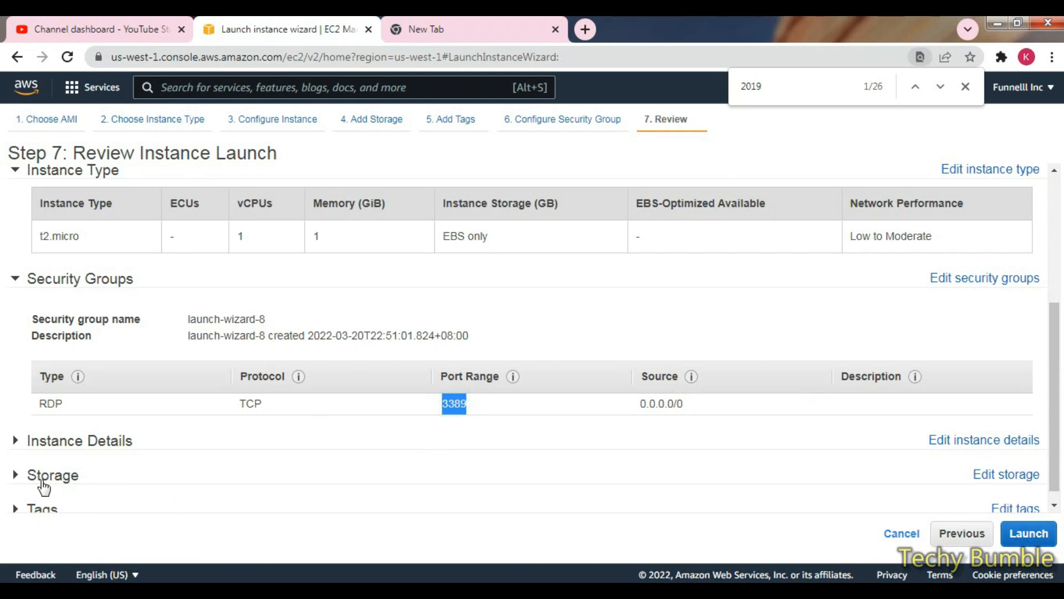
{"action": "left_click", "coordinate": [15, 475]}
{"action": "scroll", "coordinate": [201, 456], "scroll_direction": "down", "scroll_amount": 2}
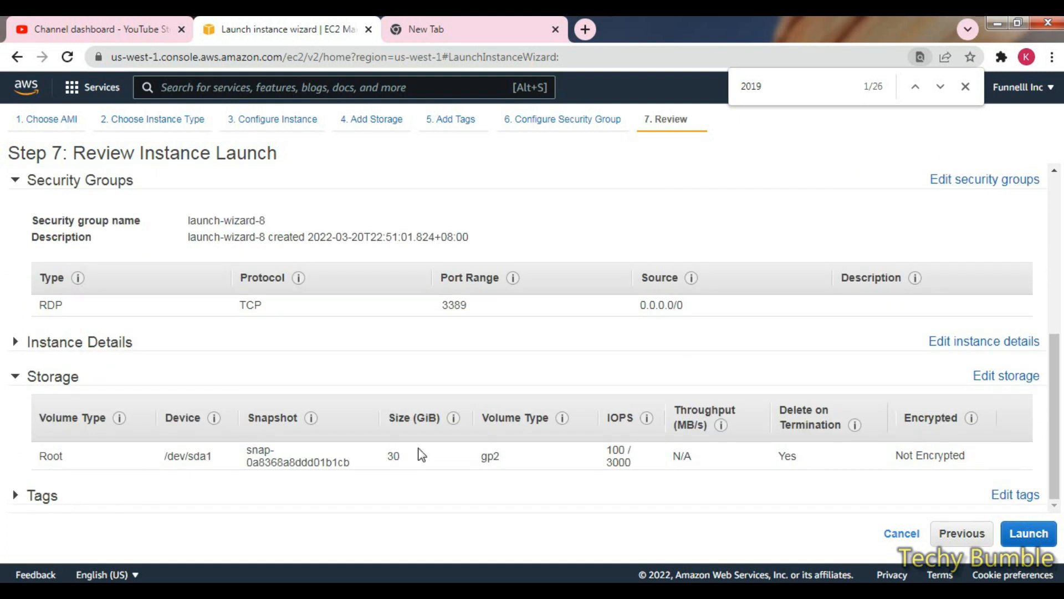
{"action": "double_click", "coordinate": [395, 456]}
Step: Launch the instance with a newly created and downloaded RSA key pair named rdp2019
{"action": "left_click", "coordinate": [1031, 539]}
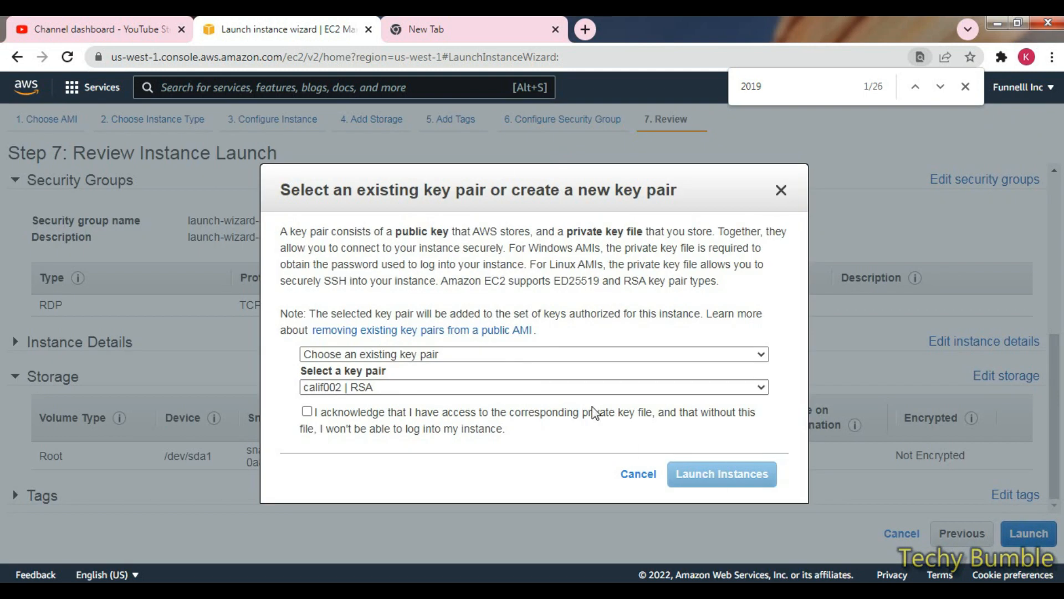
{"action": "left_click", "coordinate": [427, 354]}
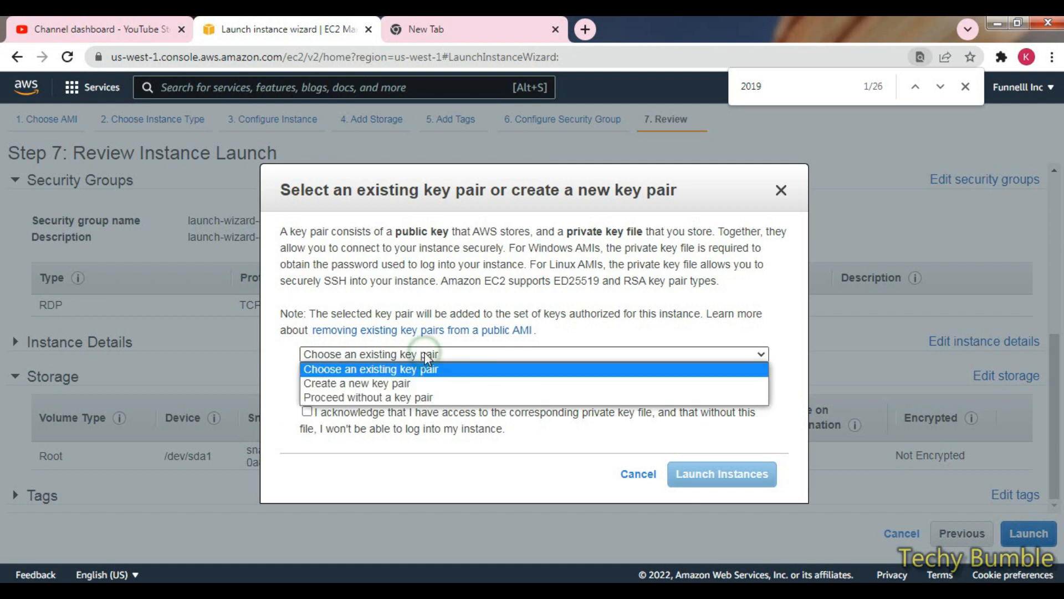
{"action": "left_click", "coordinate": [404, 383]}
{"action": "left_click", "coordinate": [393, 419]}
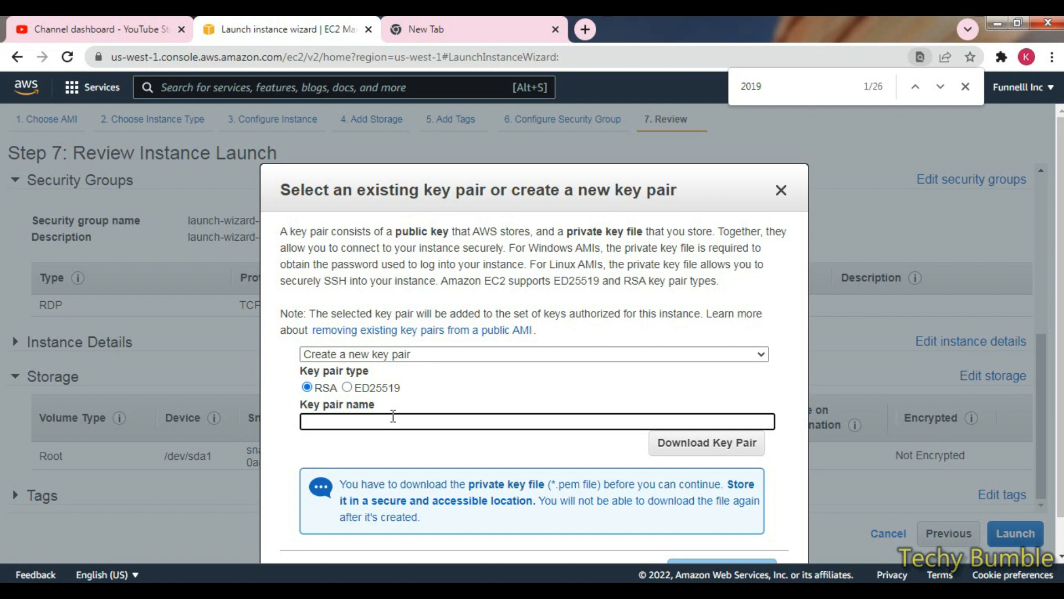
{"action": "type", "text": "rdp"}
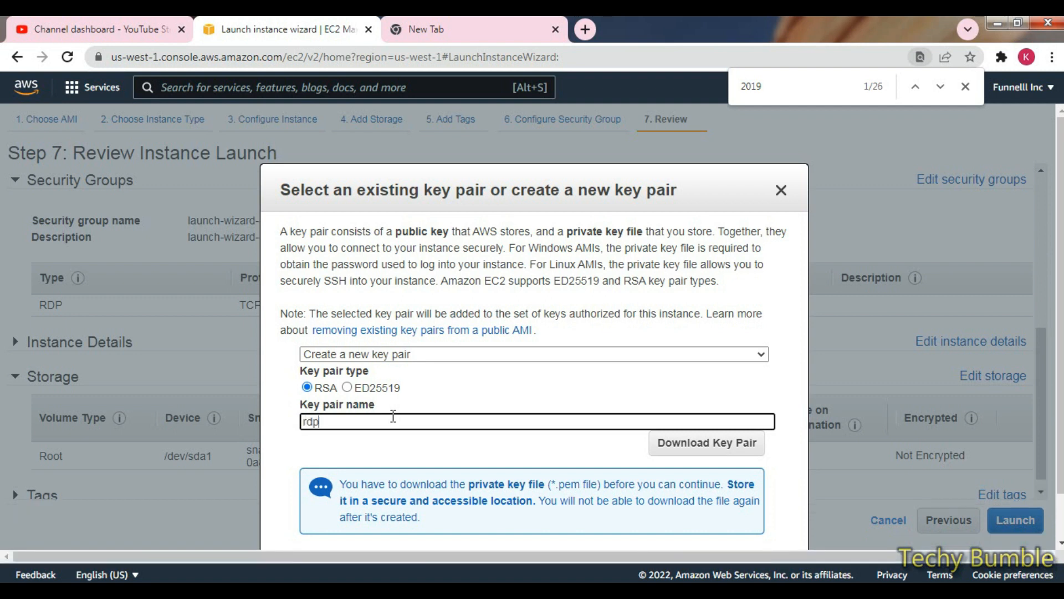
{"action": "type", "text": "2019"}
{"action": "left_click", "coordinate": [676, 443]}
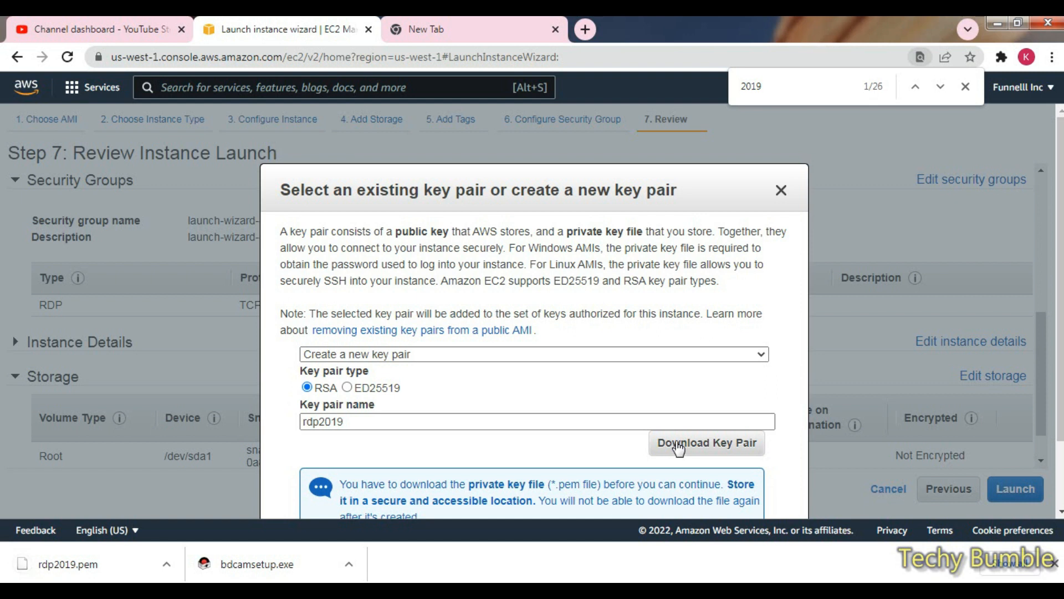
{"action": "scroll", "coordinate": [731, 399], "scroll_direction": "down", "scroll_amount": 2}
{"action": "left_click", "coordinate": [729, 491]}
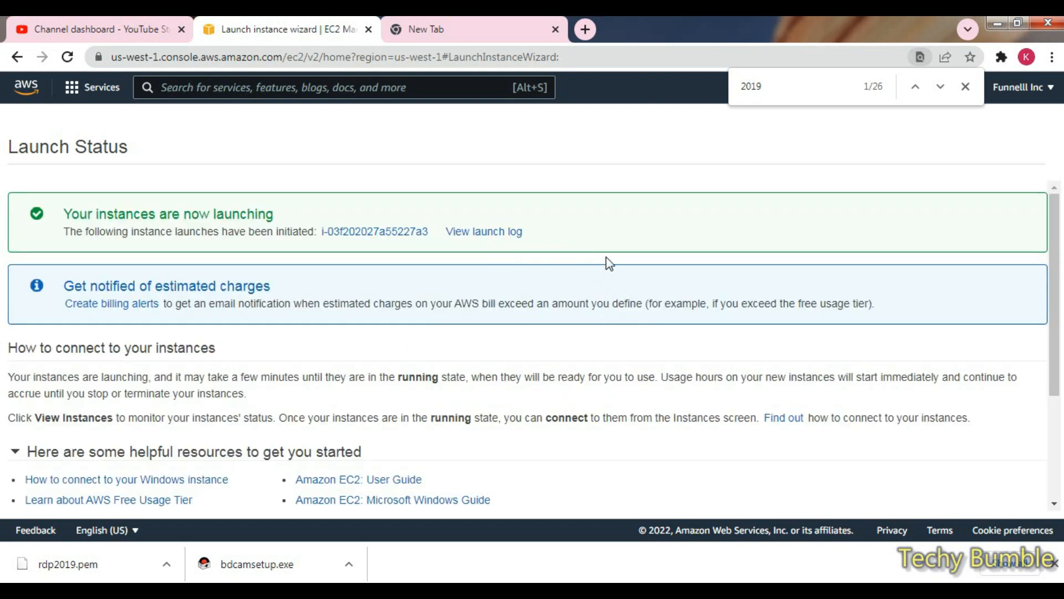
Step: Open the launched instance in the instances list, add the Notepad line "now we need to wait sometime", and return to the browser
{"action": "left_click", "coordinate": [375, 232]}
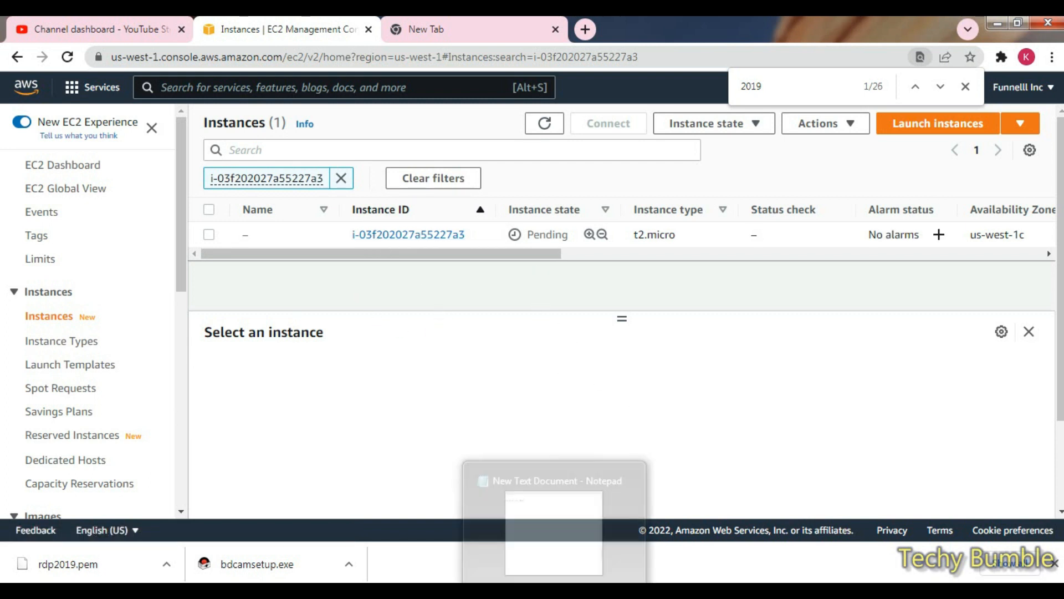
{"action": "left_click", "coordinate": [555, 593]}
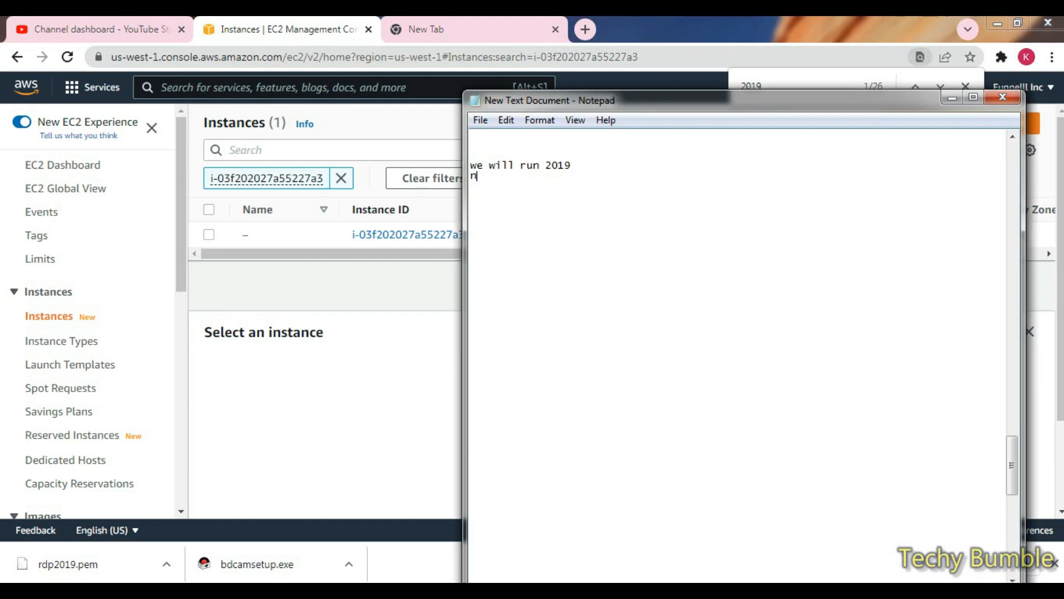
{"action": "type", "text": "now we need to wait sometime"}
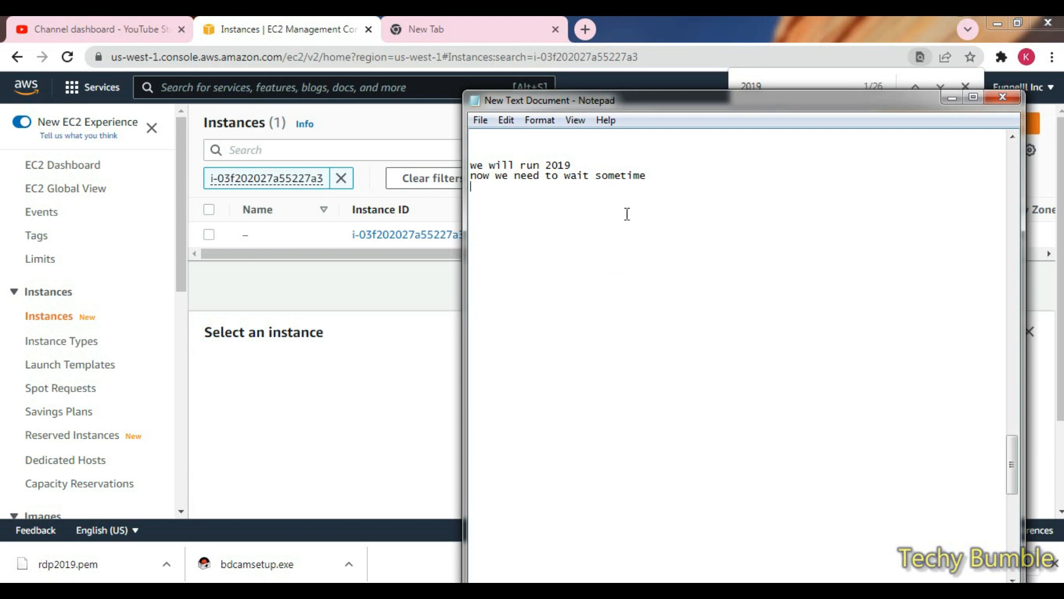
{"action": "left_click", "coordinate": [952, 98]}
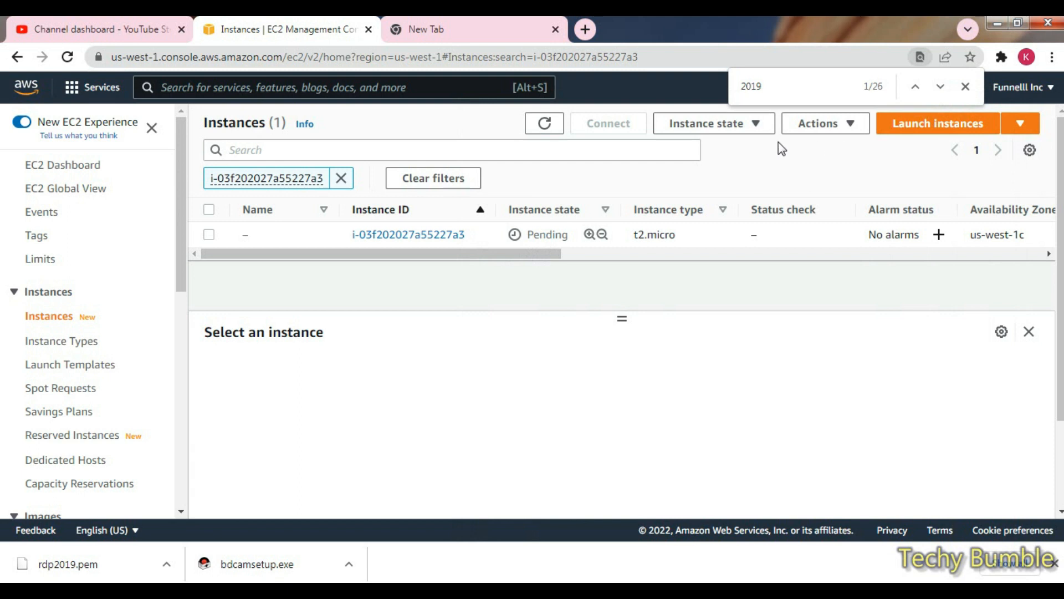
Step: Refresh the instances list, add "like 4-5 mins" and "to ready the vps/rdp" to the Notepad note, and return to the browser
{"action": "left_click", "coordinate": [541, 133]}
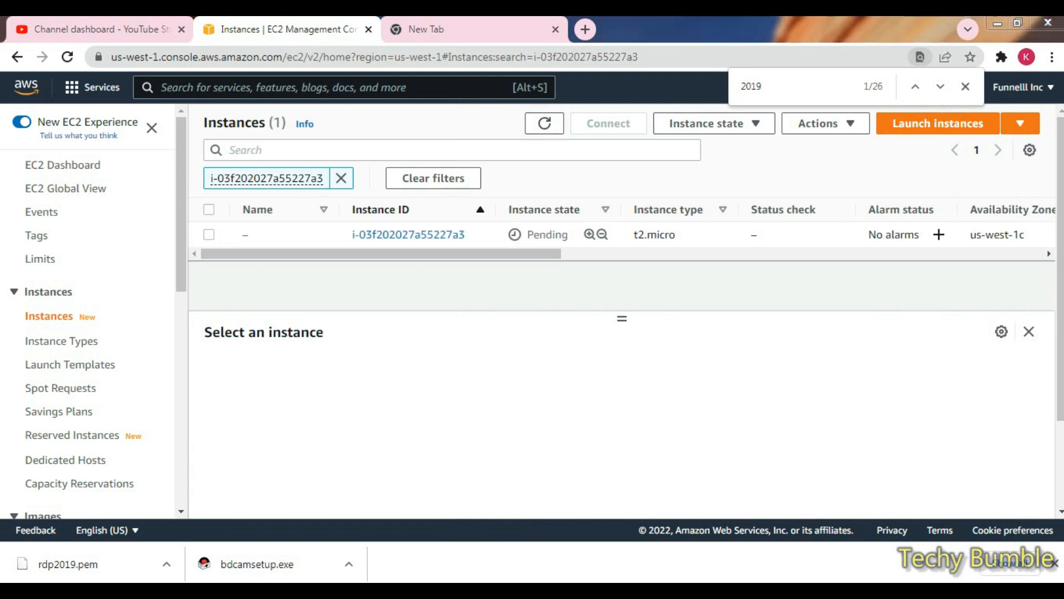
{"action": "left_click", "coordinate": [538, 591]}
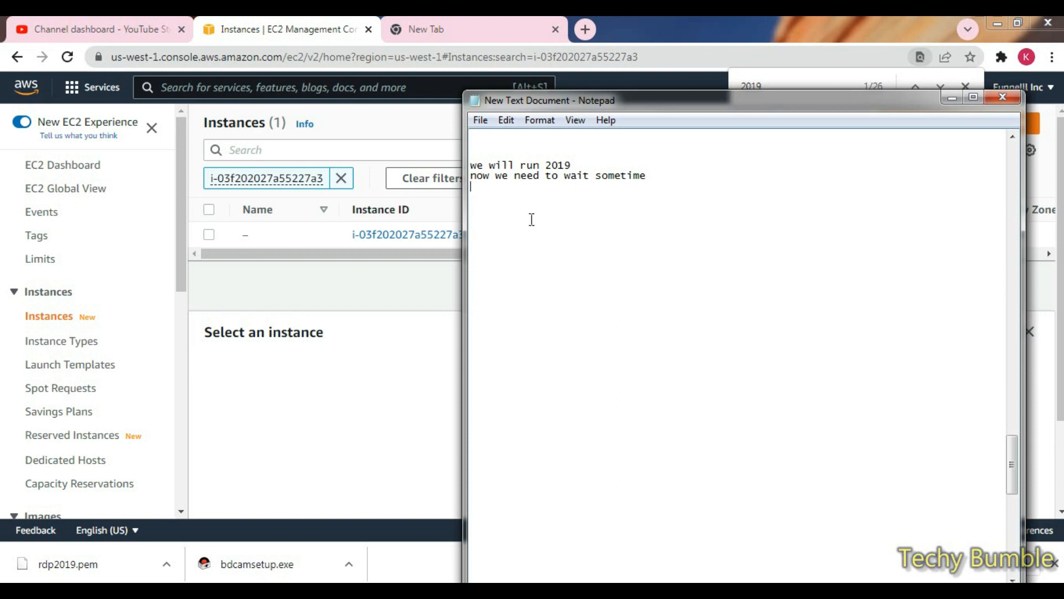
{"action": "type", "text": "like 4-5 mins"}
{"action": "key", "text": "Return"}
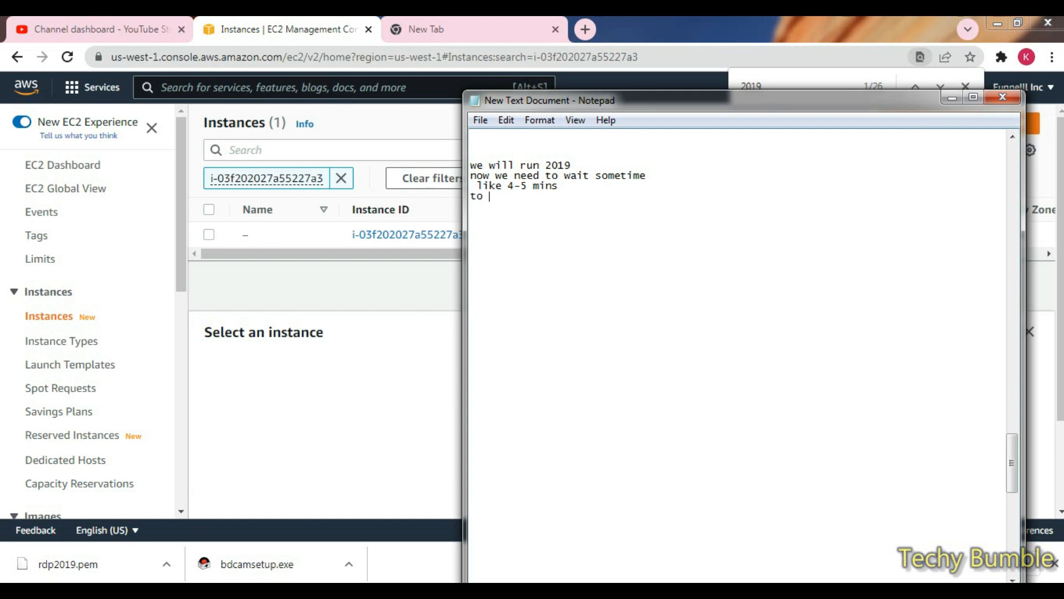
{"action": "type", "text": "eady the vps"}
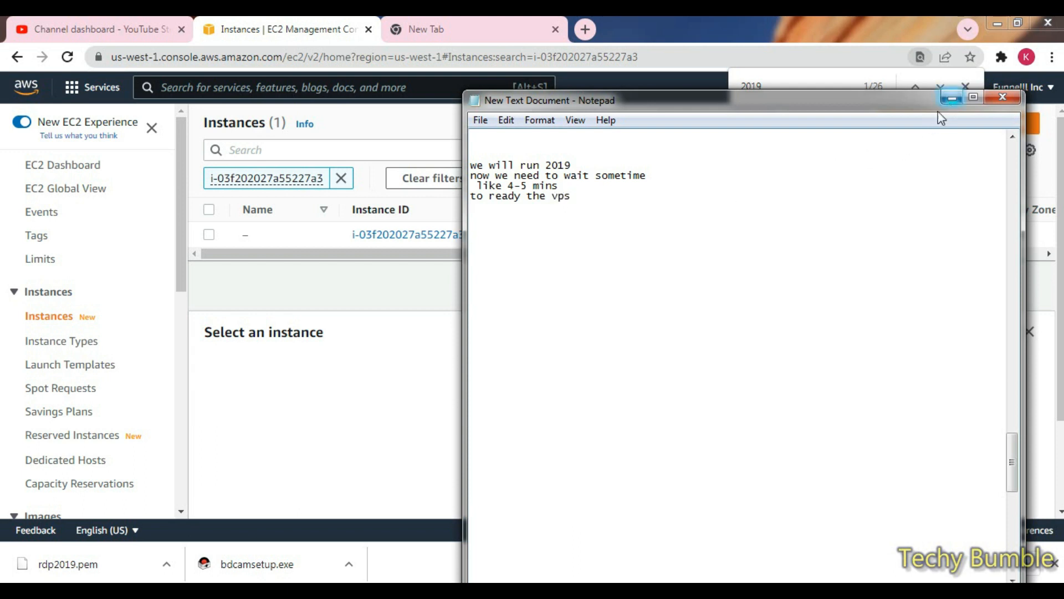
{"action": "left_click", "coordinate": [604, 201]}
{"action": "key", "text": "Return"}
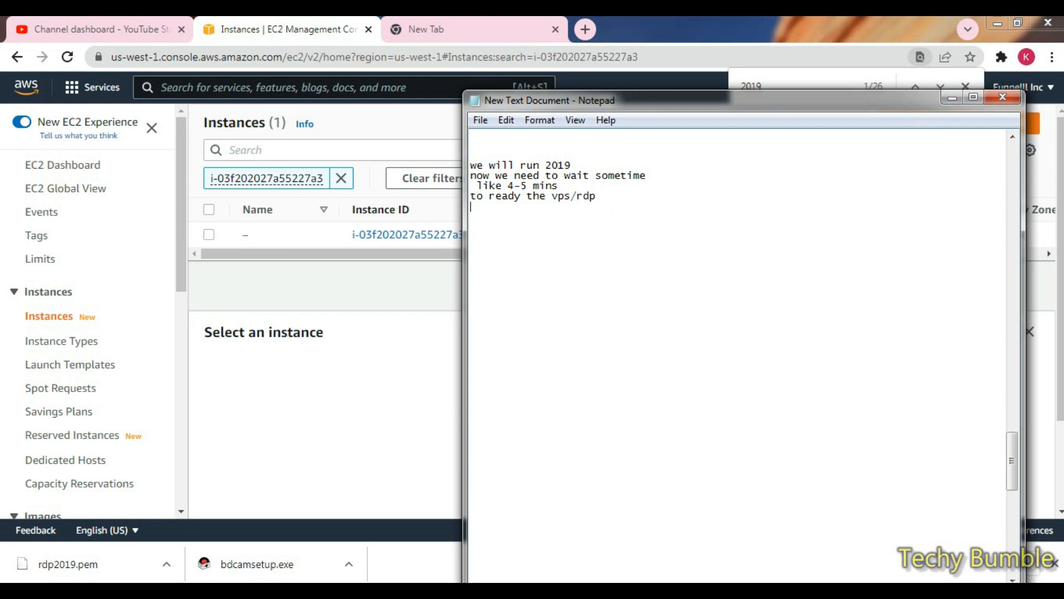
{"action": "left_click", "coordinate": [952, 98]}
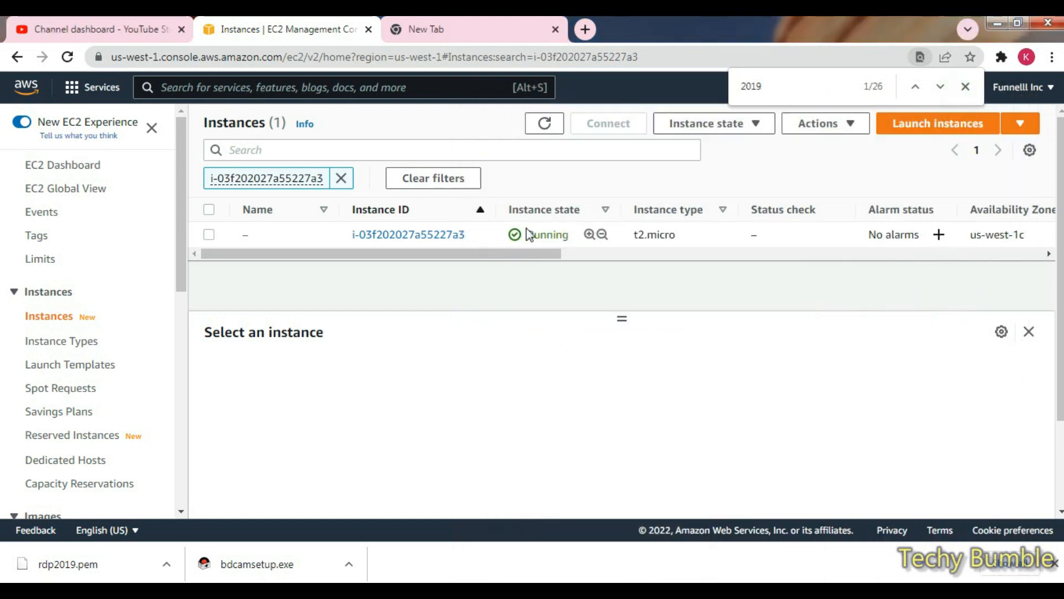
Step: Select the running instance, copy its private IPv4 address into the Notepad document below the note, and return to the browser
{"action": "double_click", "coordinate": [544, 235]}
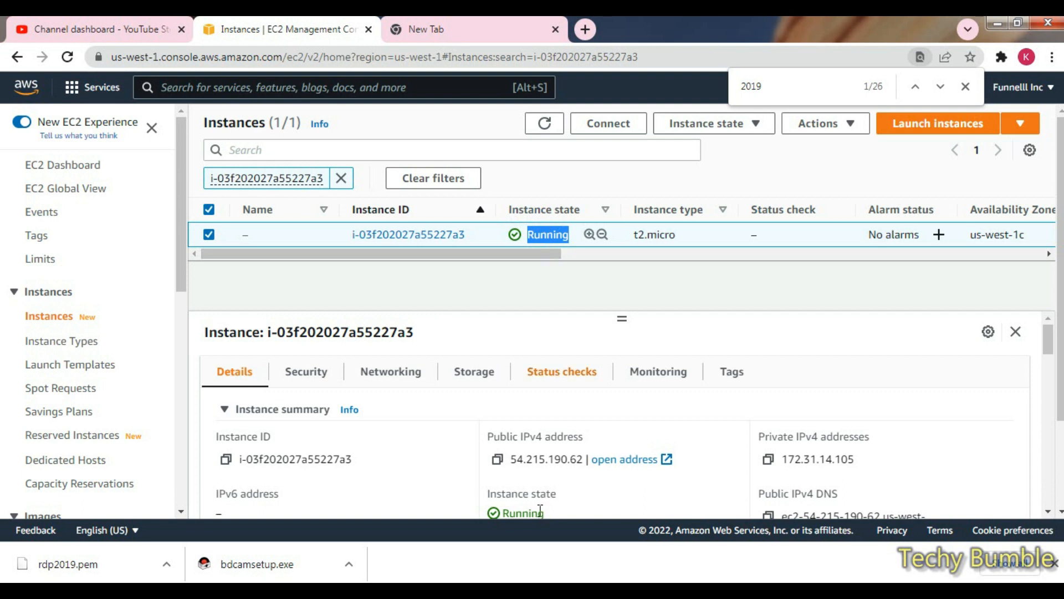
{"action": "mouse_move", "coordinate": [554, 590]}
{"action": "scroll", "coordinate": [836, 438], "scroll_direction": "down", "scroll_amount": 1}
{"action": "scroll", "coordinate": [836, 439], "scroll_direction": "up", "scroll_amount": 1}
{"action": "left_click_drag", "start_coordinate": [760, 436], "coordinate": [832, 437]}
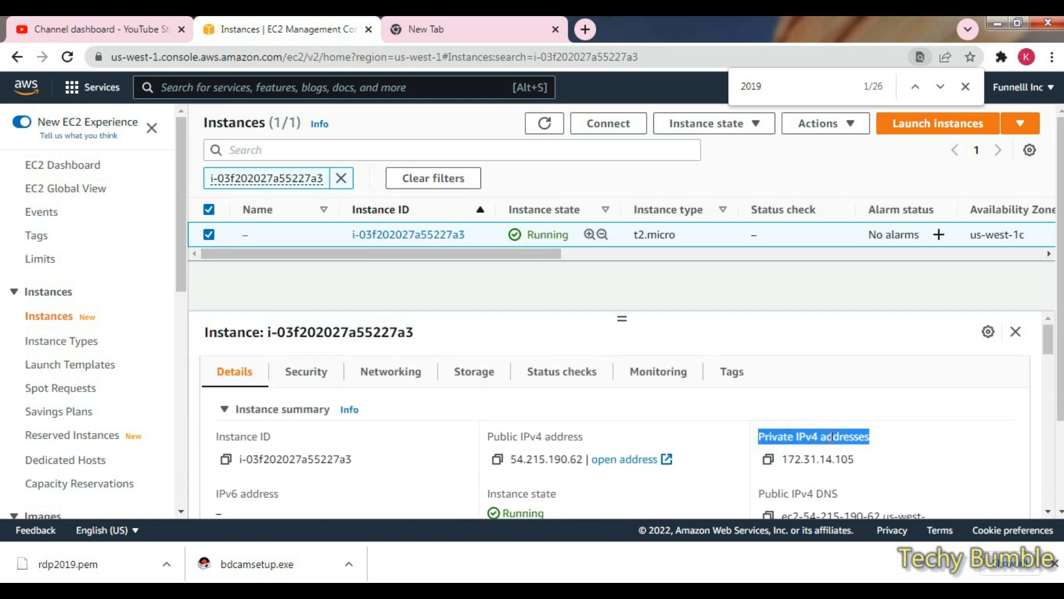
{"action": "left_click", "coordinate": [768, 459]}
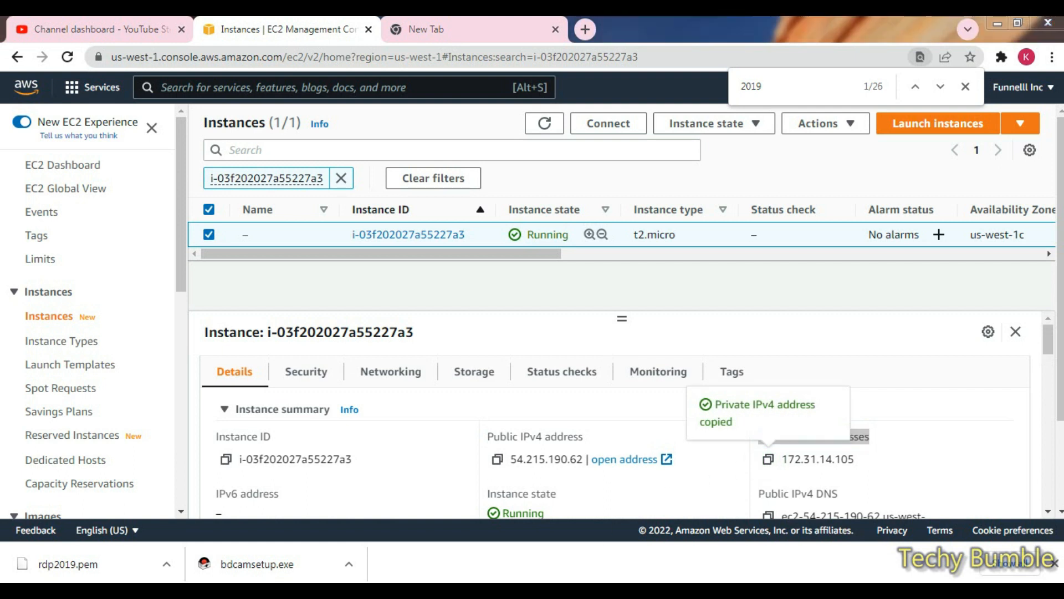
{"action": "key", "text": "alt+Tab"}
{"action": "key", "text": "Return"}
{"action": "key", "text": "Return"}
{"action": "key", "text": "ctrl+v"}
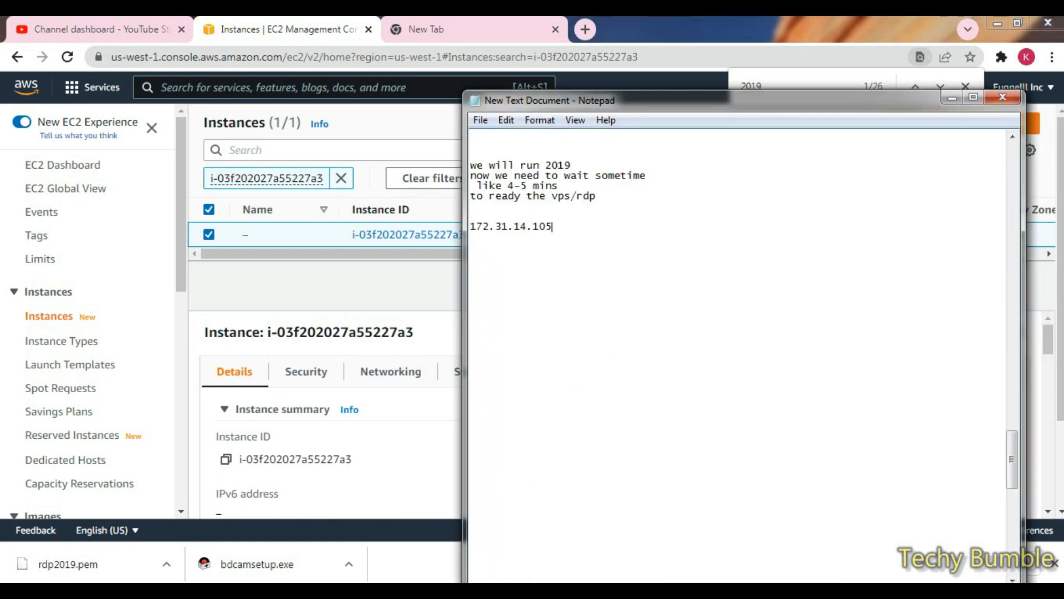
{"action": "left_click", "coordinate": [323, 25]}
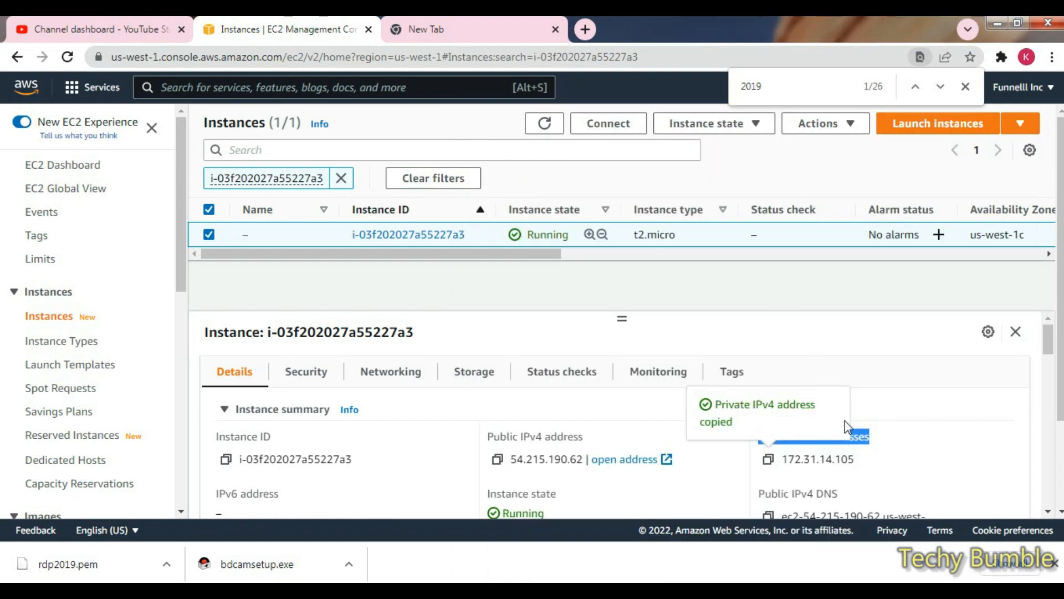
Step: Open the connection page for the selected instance and show its RDP client details
{"action": "scroll", "coordinate": [847, 427], "scroll_direction": "down", "scroll_amount": 3}
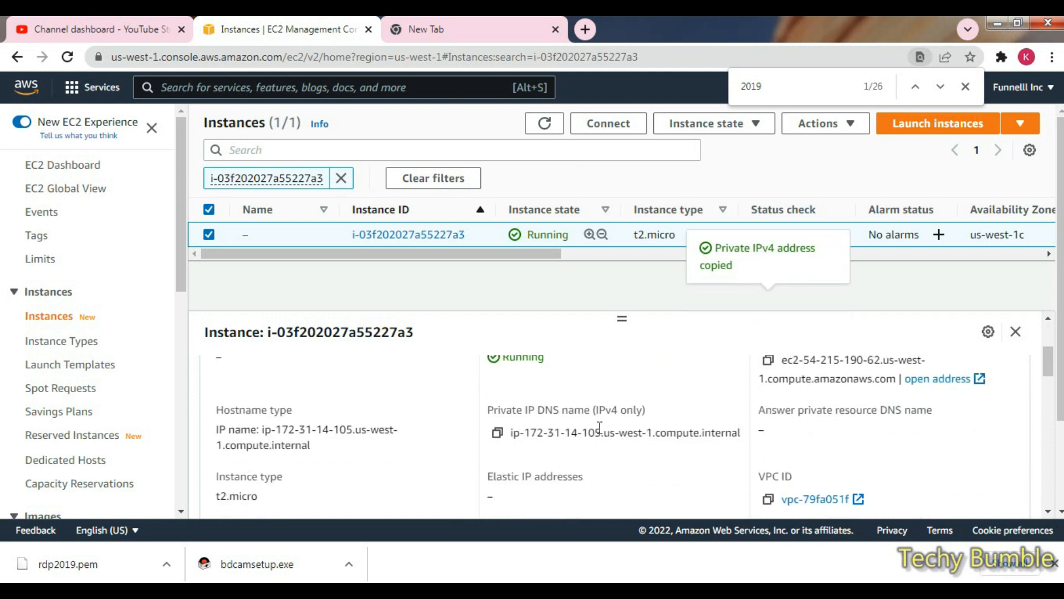
{"action": "scroll", "coordinate": [599, 427], "scroll_direction": "up", "scroll_amount": 1}
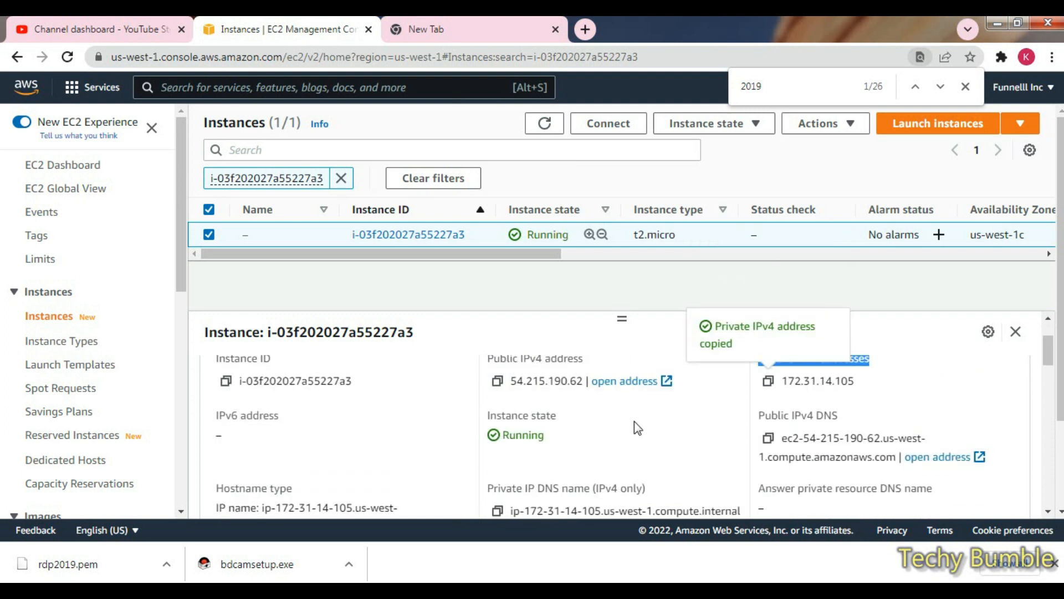
{"action": "scroll", "coordinate": [638, 431], "scroll_direction": "down", "scroll_amount": 3}
{"action": "scroll", "coordinate": [641, 439], "scroll_direction": "up", "scroll_amount": 1}
{"action": "scroll", "coordinate": [640, 439], "scroll_direction": "up", "scroll_amount": 3}
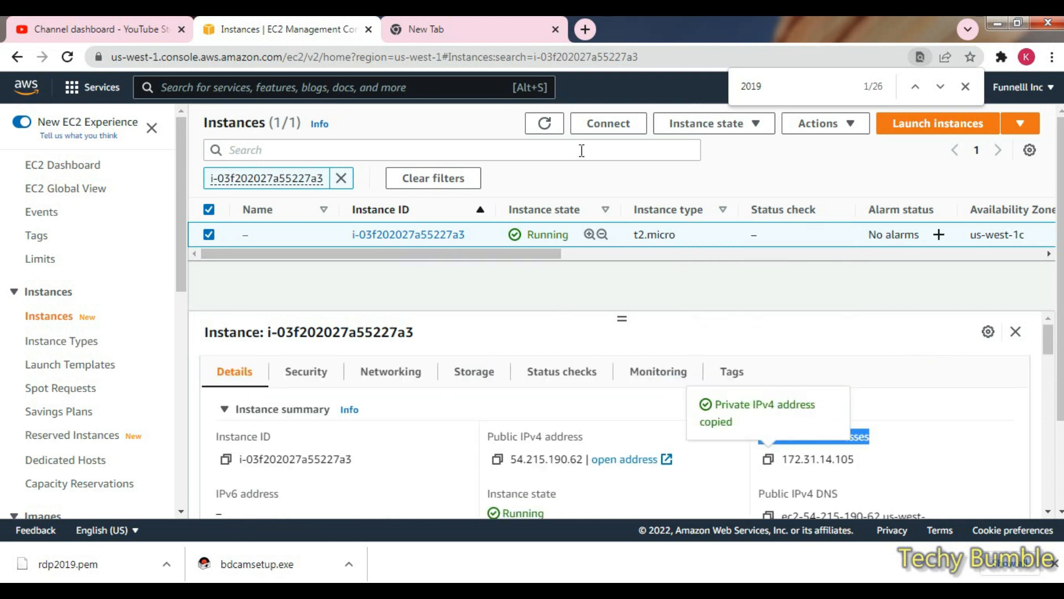
{"action": "left_click", "coordinate": [611, 124]}
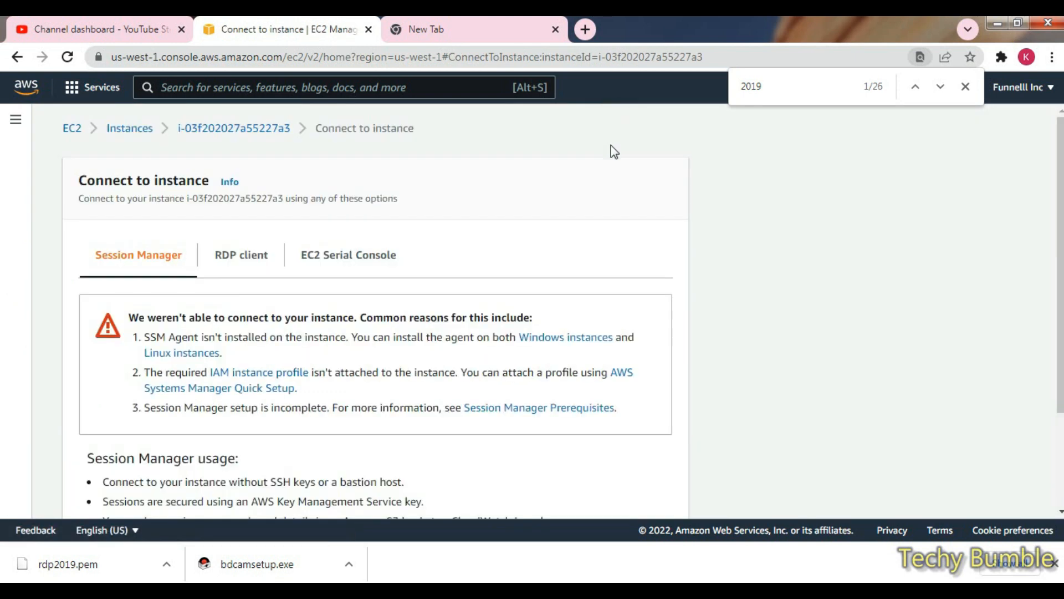
{"action": "scroll", "coordinate": [377, 323], "scroll_direction": "down", "scroll_amount": 2}
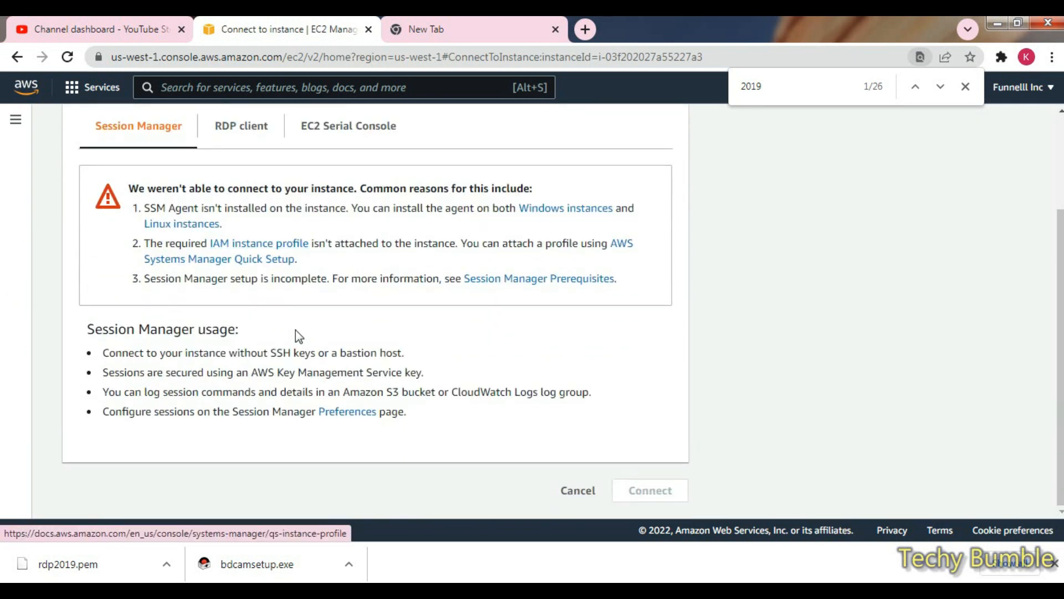
{"action": "left_click", "coordinate": [259, 137]}
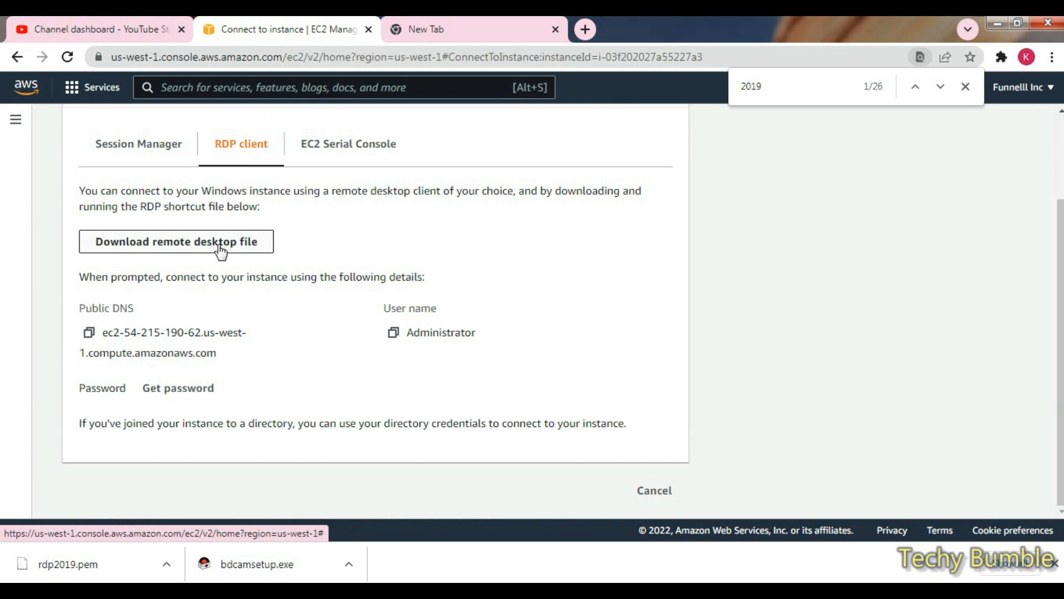
Step: Record "User name: Administrator" from the RDP client details in the Notepad document and return to the browser
{"action": "left_click_drag", "start_coordinate": [386, 308], "coordinate": [436, 308]}
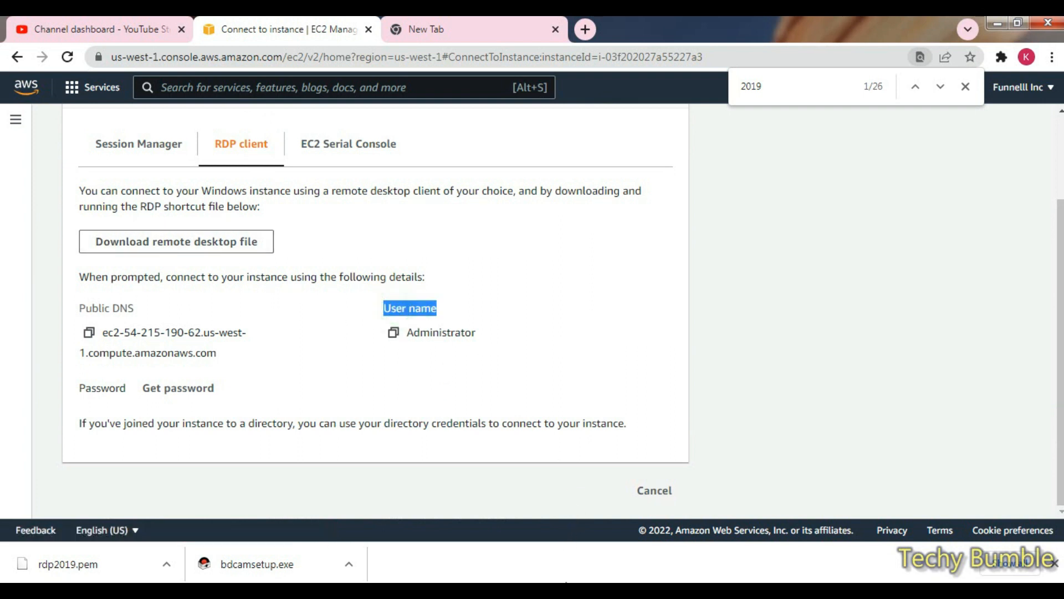
{"action": "key", "text": "alt+Tab"}
{"action": "type", "text": "user name"}
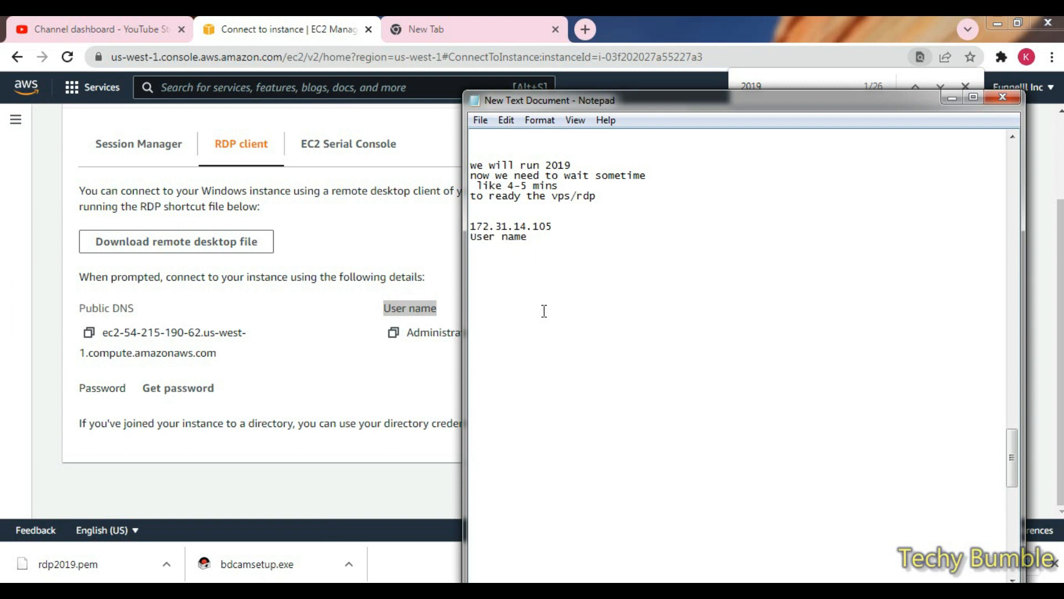
{"action": "key", "text": "alt+Tab"}
{"action": "double_click", "coordinate": [429, 332]}
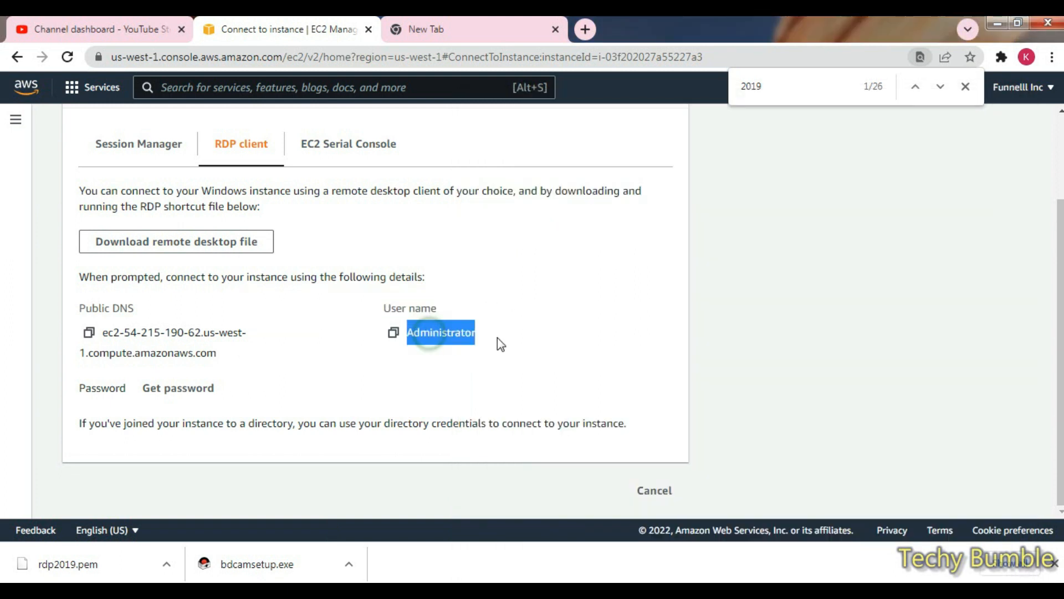
{"action": "key", "text": "ctrl+c"}
{"action": "key", "text": "alt+Tab"}
{"action": "key", "text": "ctrl+v"}
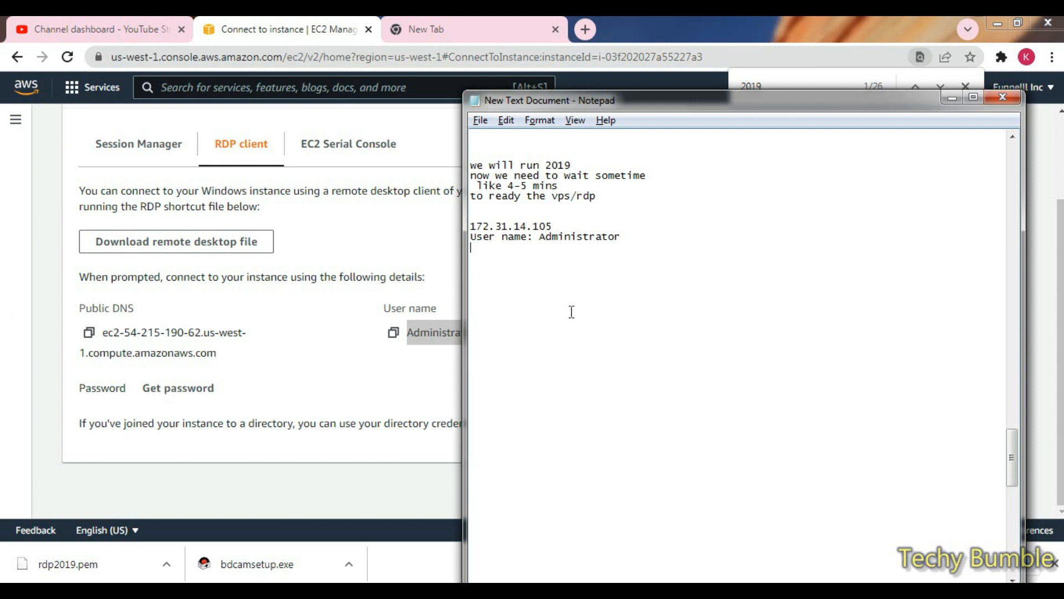
{"action": "left_click", "coordinate": [322, 19]}
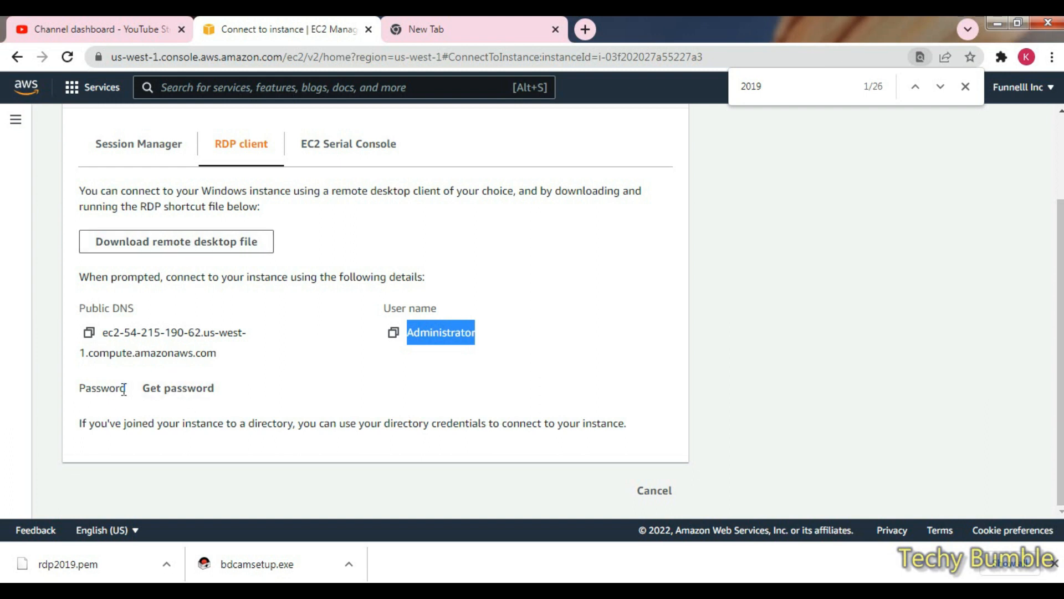
Step: Request the instance's Windows password and read the message about its availability
{"action": "left_click", "coordinate": [184, 389]}
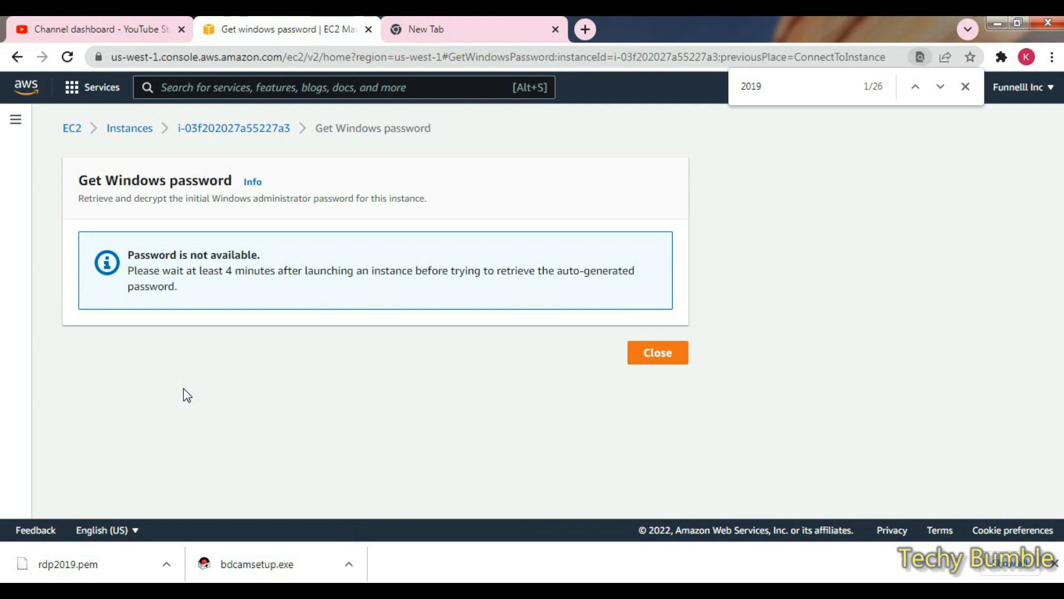
{"action": "left_click", "coordinate": [140, 270]}
{"action": "left_click_drag", "start_coordinate": [140, 270], "coordinate": [237, 295]}
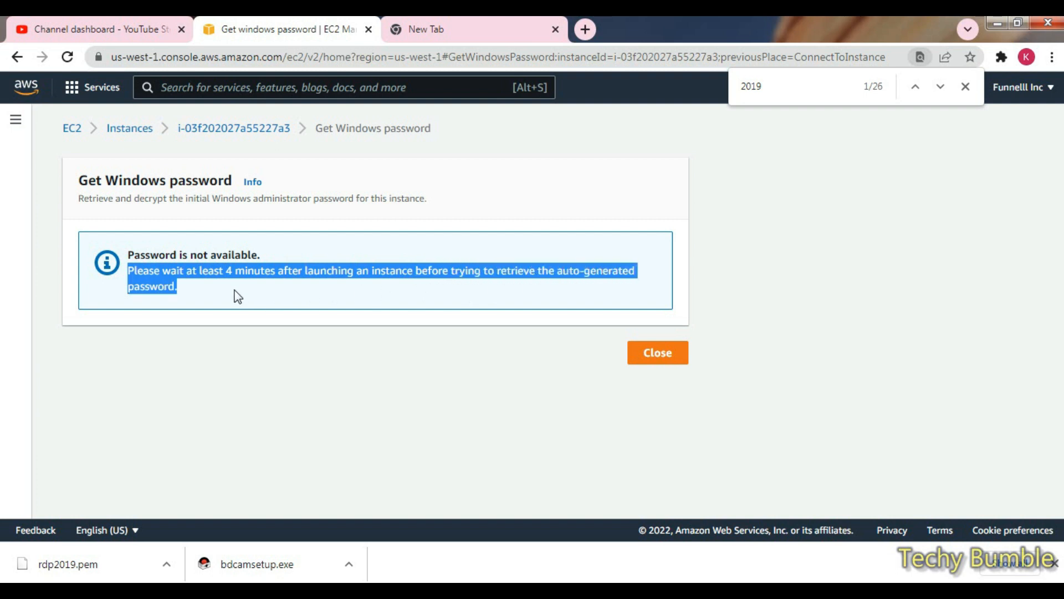
{"action": "left_click", "coordinate": [914, 590]}
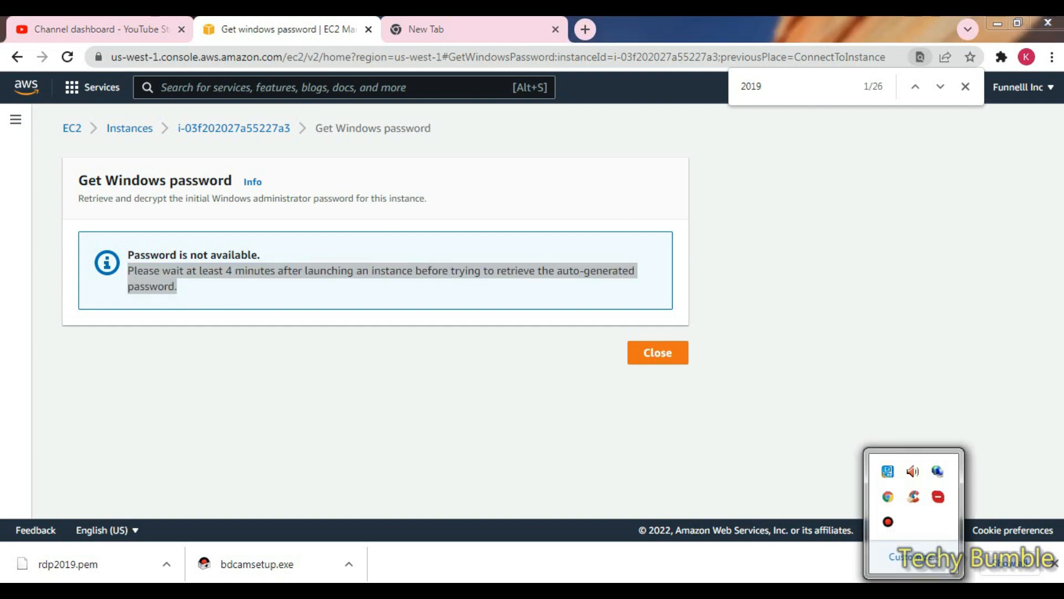
{"action": "left_click", "coordinate": [914, 591]}
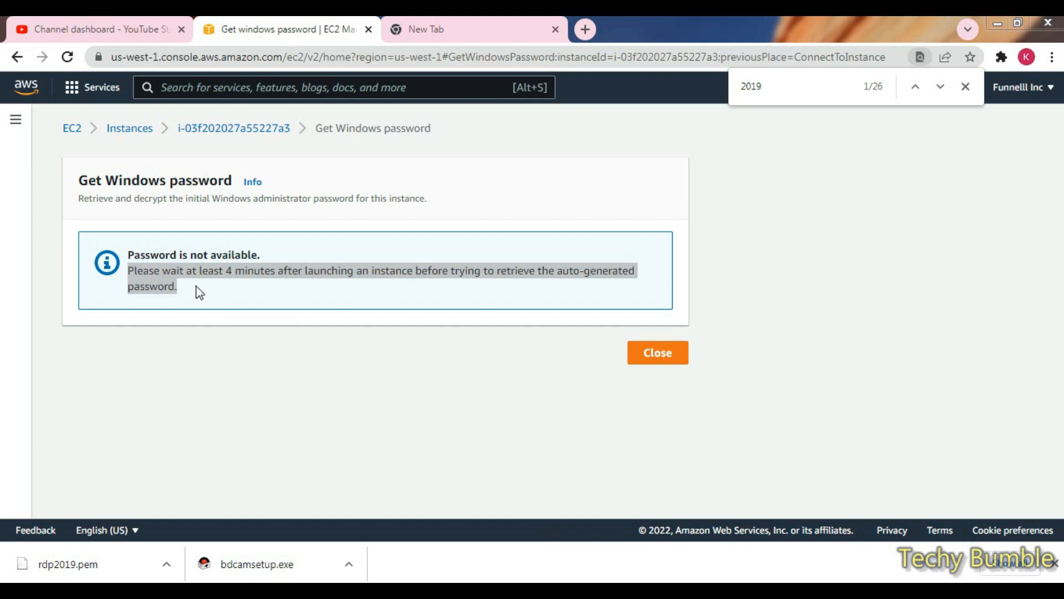
Step: Copy "Please wait at least 4 minutes" from the password message into the Notepad document and return to the browser
{"action": "left_click_drag", "start_coordinate": [129, 271], "coordinate": [246, 271]}
{"action": "left_click", "coordinate": [515, 588]}
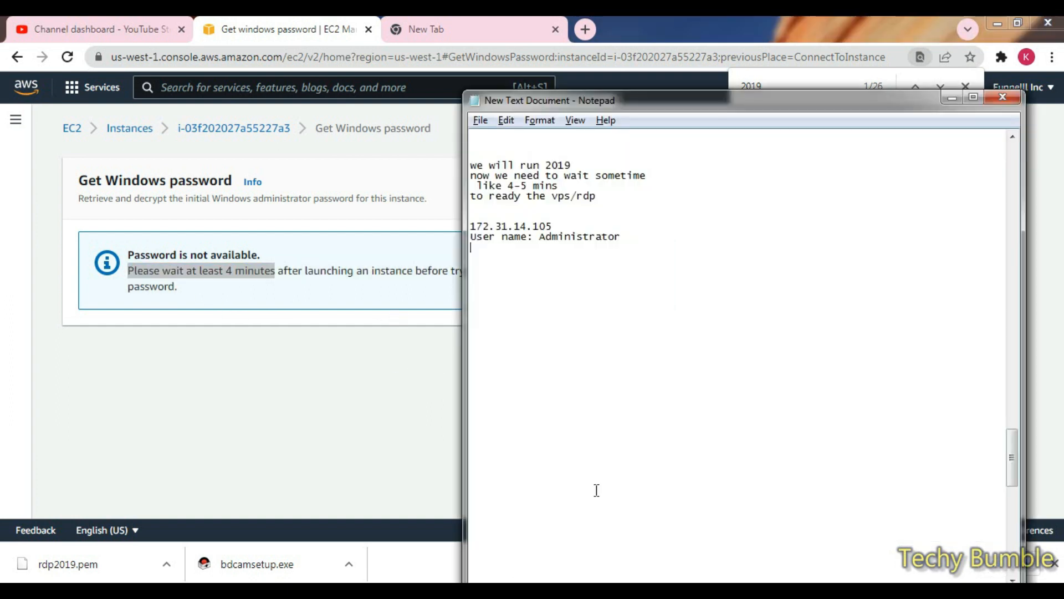
{"action": "key", "text": "ctrl+v"}
{"action": "key", "text": "Return"}
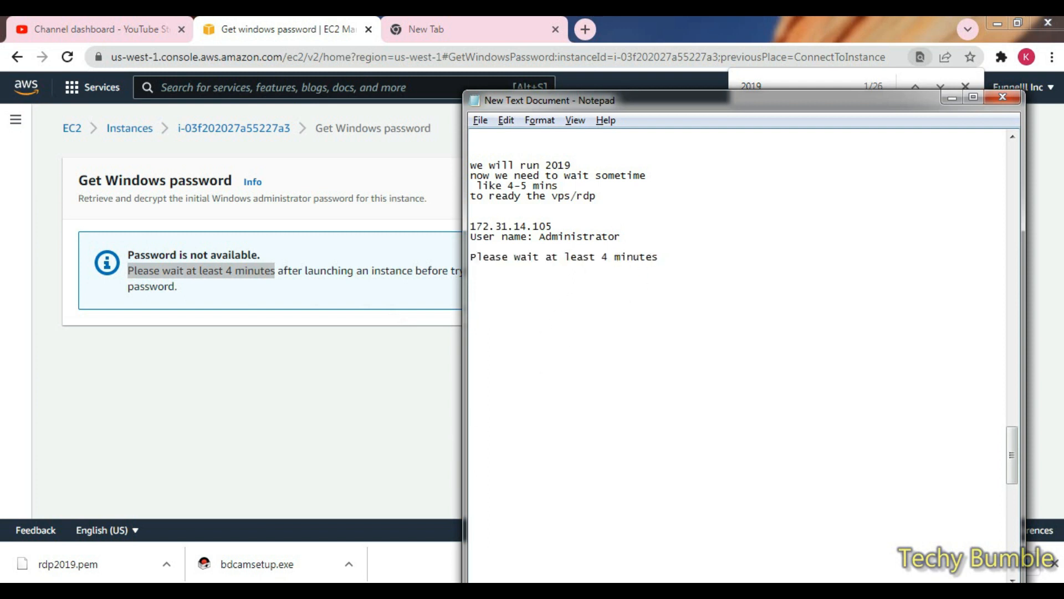
{"action": "left_click", "coordinate": [253, 25]}
{"action": "left_click", "coordinate": [295, 303]}
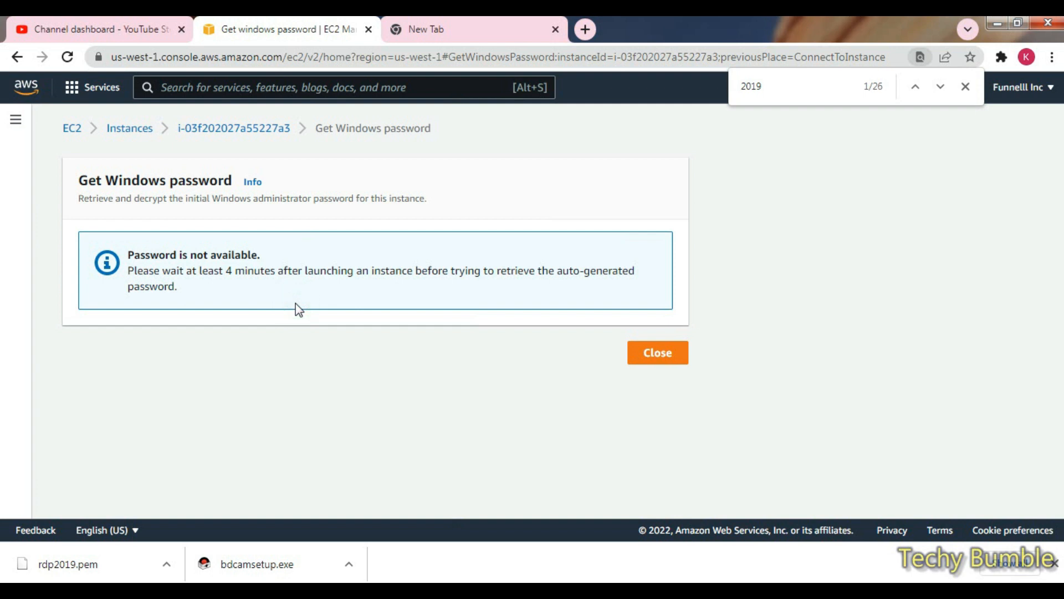
Step: Close the page search and the empty New Tab, and go back to the EC2 instances list
{"action": "left_click", "coordinate": [965, 86]}
{"action": "left_click", "coordinate": [335, 327]}
{"action": "left_click", "coordinate": [556, 29]}
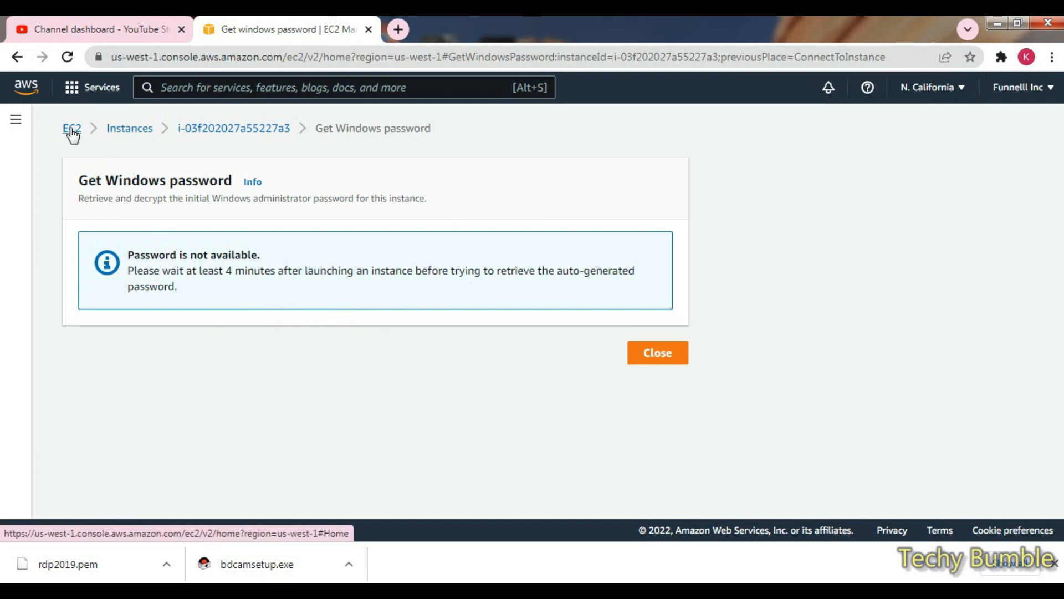
{"action": "left_click", "coordinate": [127, 131]}
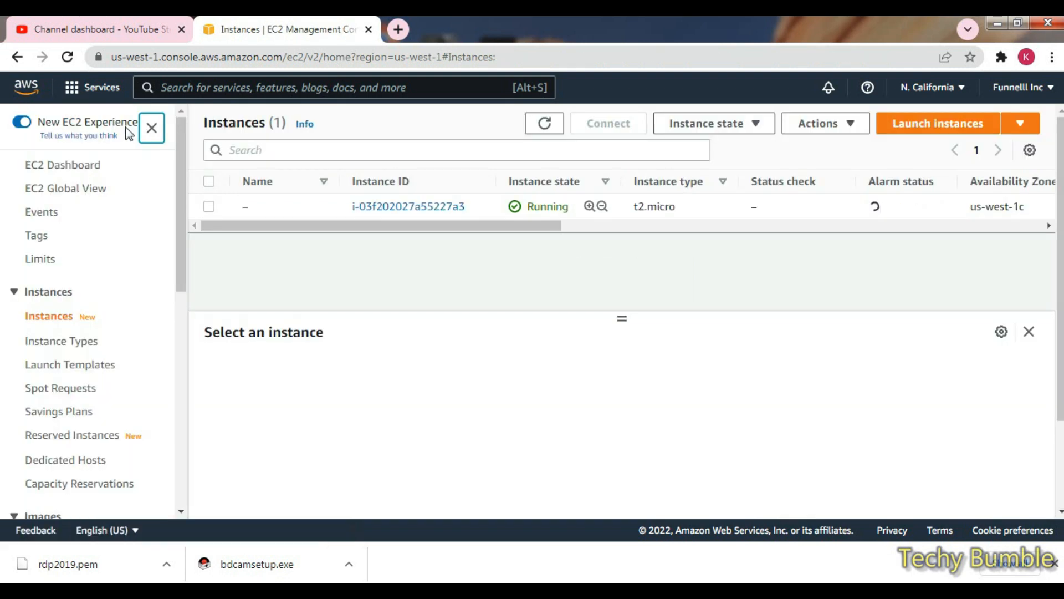
Step: Close the YouTube channel dashboard tab and dismiss the browser's downloads bar
{"action": "left_click", "coordinate": [181, 29]}
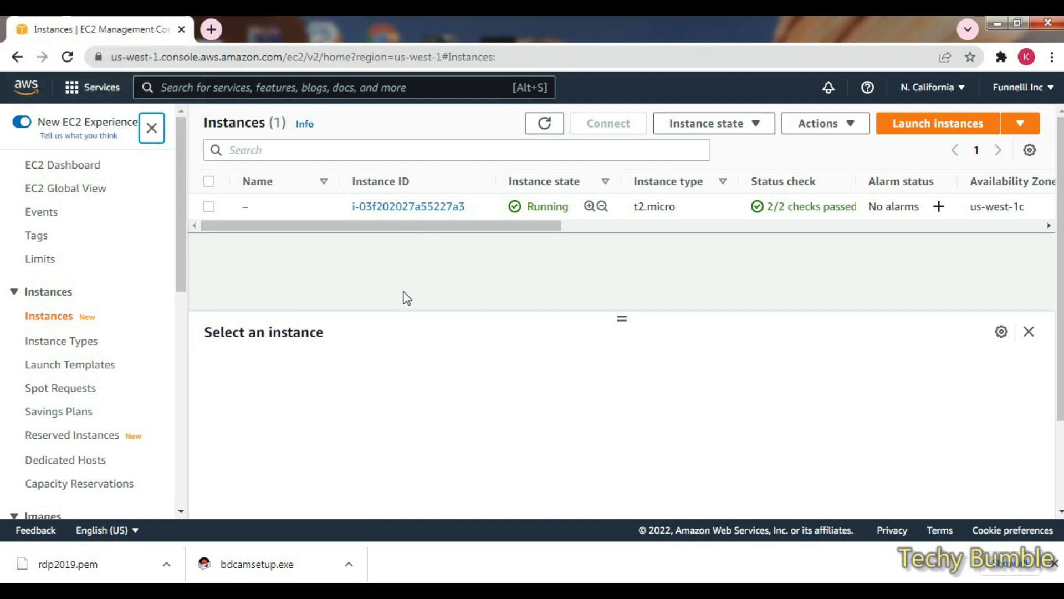
{"action": "left_click", "coordinate": [1053, 562]}
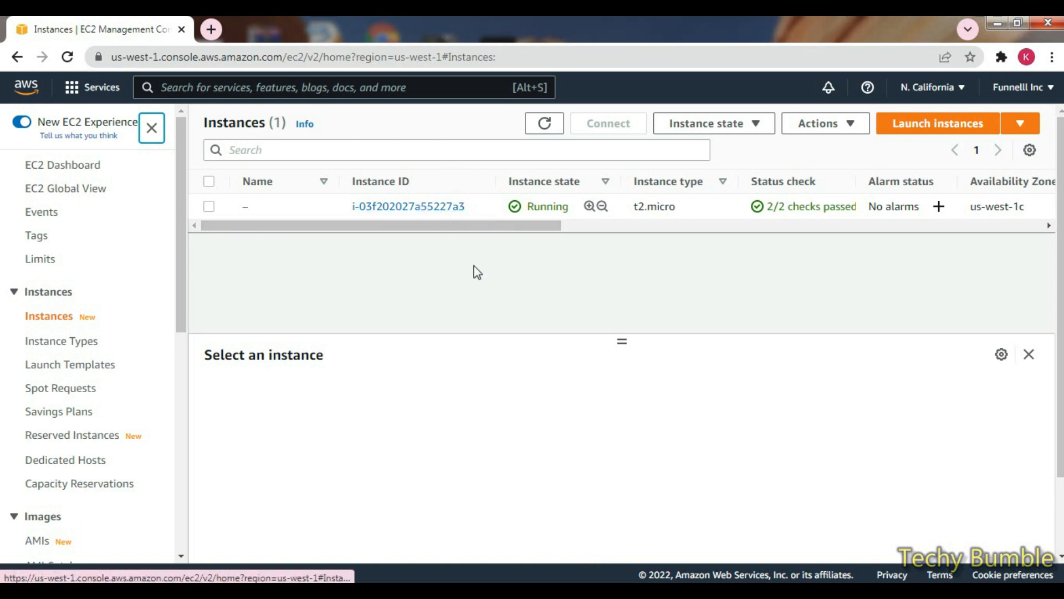
Step: Open EC2 Global View by way of the EC2 Dashboard and examine the resource counts per Region
{"action": "left_click", "coordinate": [59, 170]}
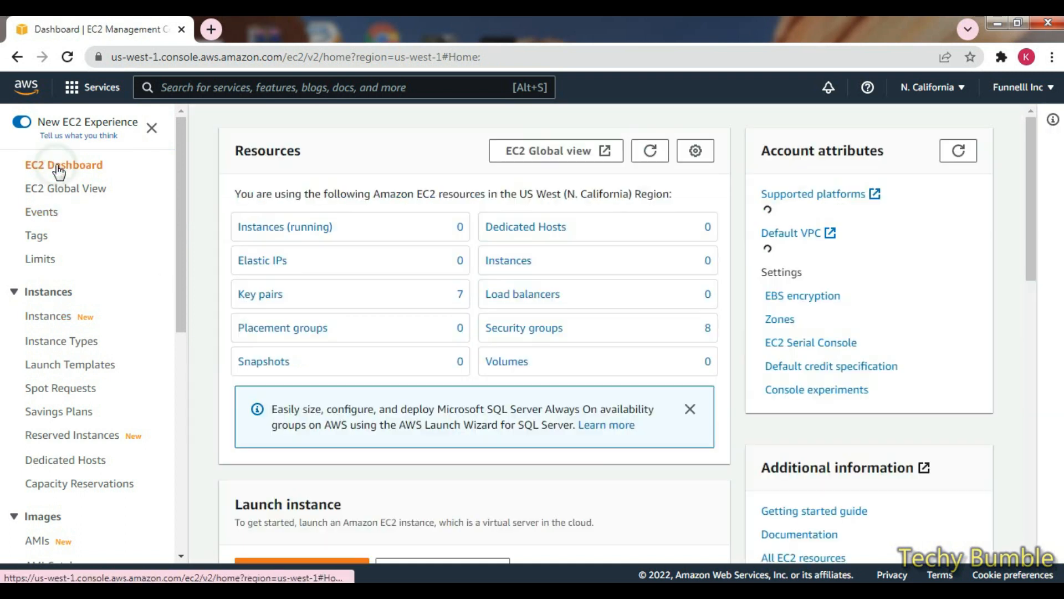
{"action": "left_click", "coordinate": [78, 191]}
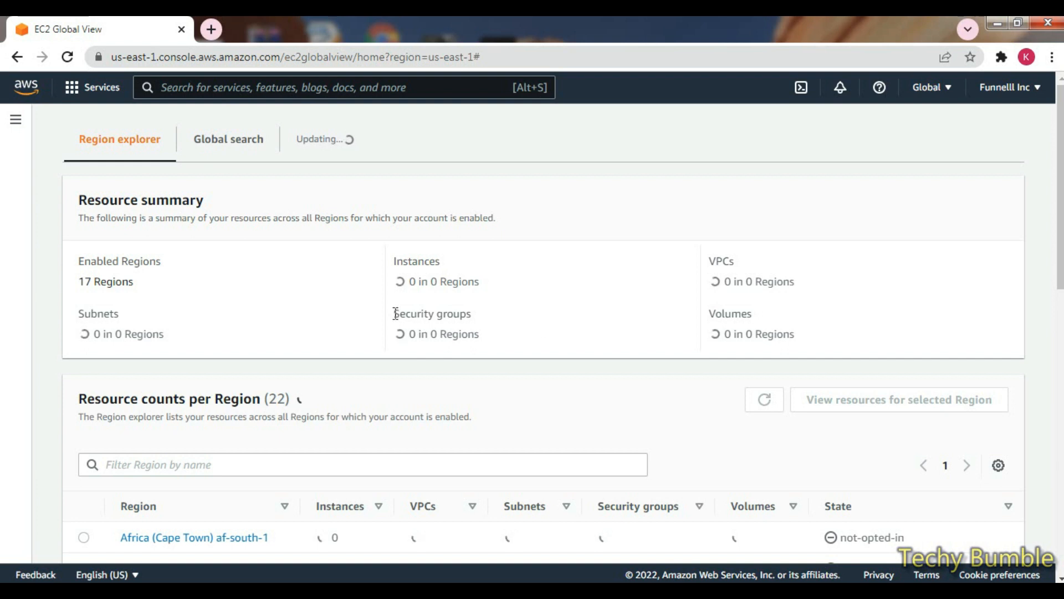
{"action": "scroll", "coordinate": [548, 335], "scroll_direction": "down", "scroll_amount": 2}
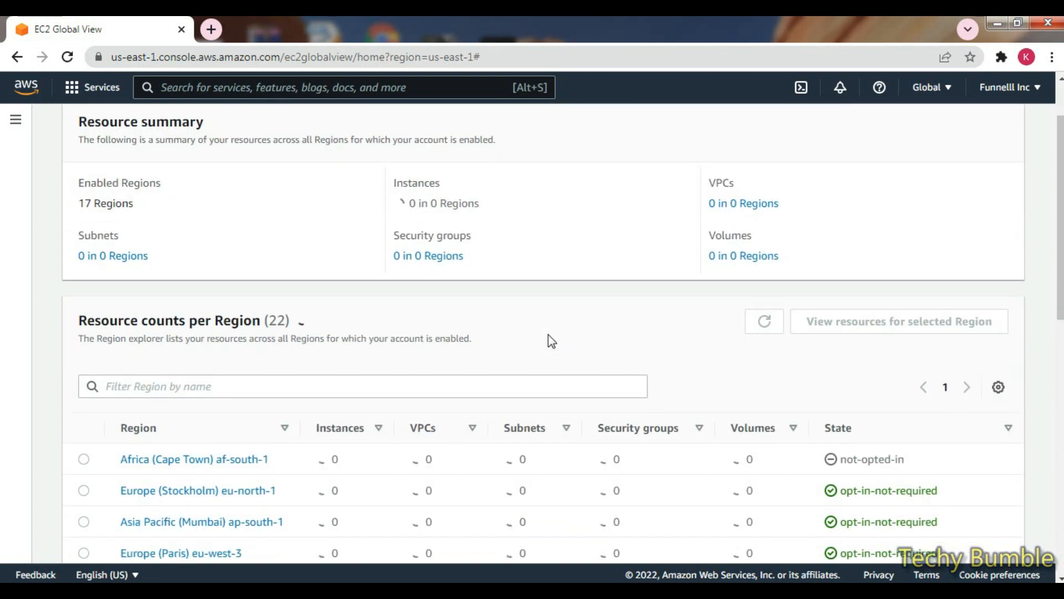
{"action": "scroll", "coordinate": [550, 339], "scroll_direction": "down", "scroll_amount": 1}
{"action": "scroll", "coordinate": [549, 343], "scroll_direction": "down", "scroll_amount": 3}
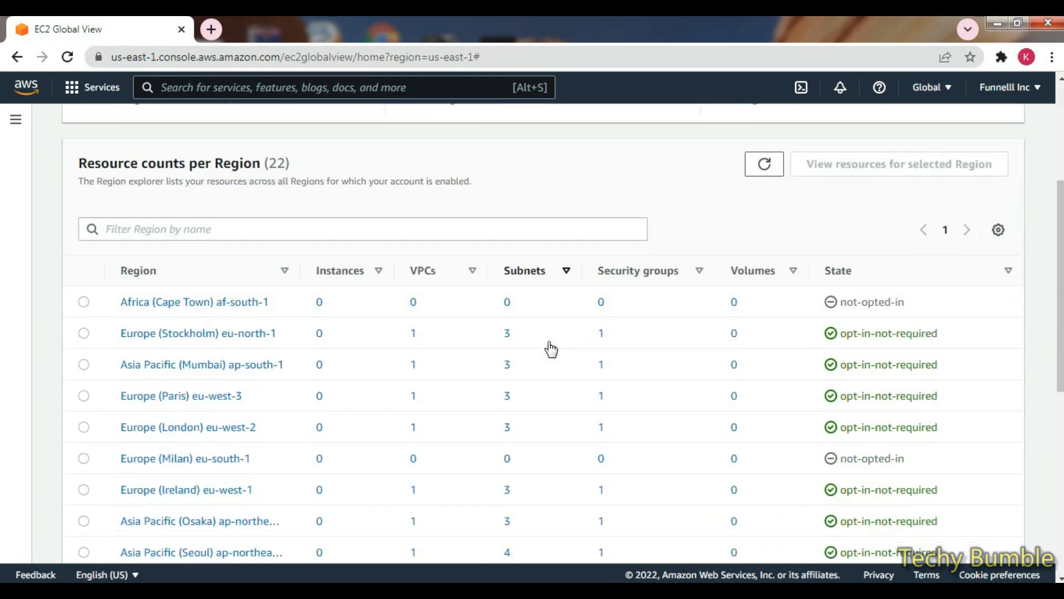
{"action": "scroll", "coordinate": [349, 368], "scroll_direction": "down", "scroll_amount": 1}
{"action": "scroll", "coordinate": [347, 366], "scroll_direction": "down", "scroll_amount": 1}
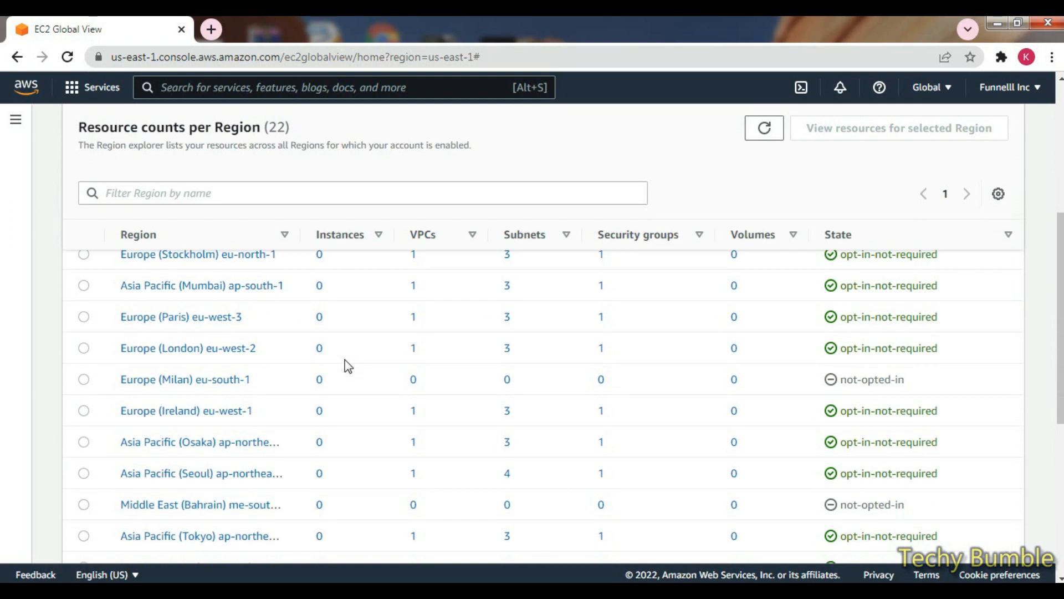
{"action": "scroll", "coordinate": [347, 365], "scroll_direction": "up", "scroll_amount": 3}
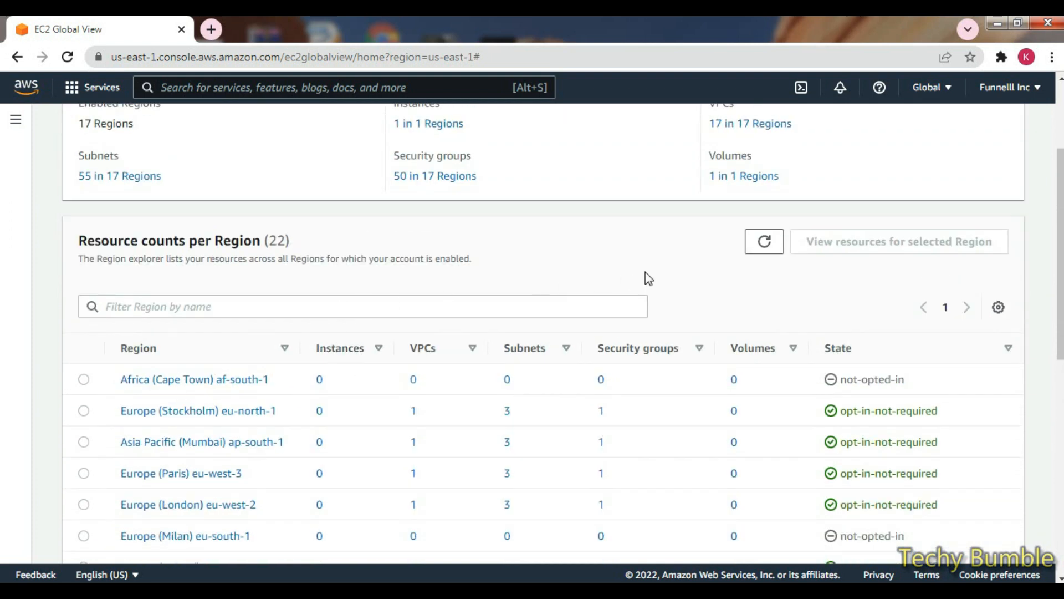
{"action": "scroll", "coordinate": [653, 274], "scroll_direction": "up", "scroll_amount": 3}
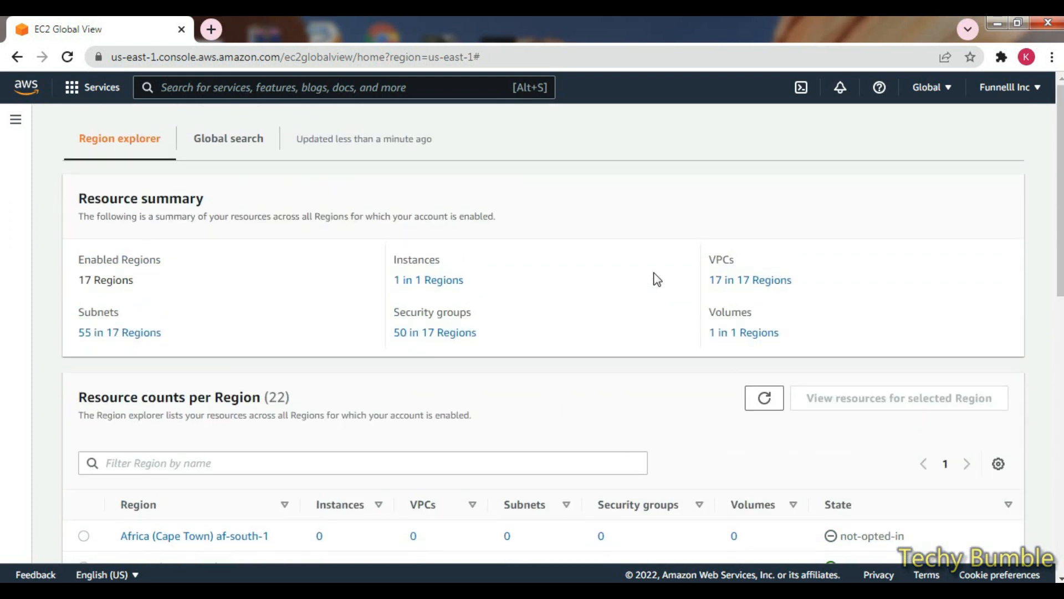
{"action": "scroll", "coordinate": [548, 259], "scroll_direction": "down", "scroll_amount": 5}
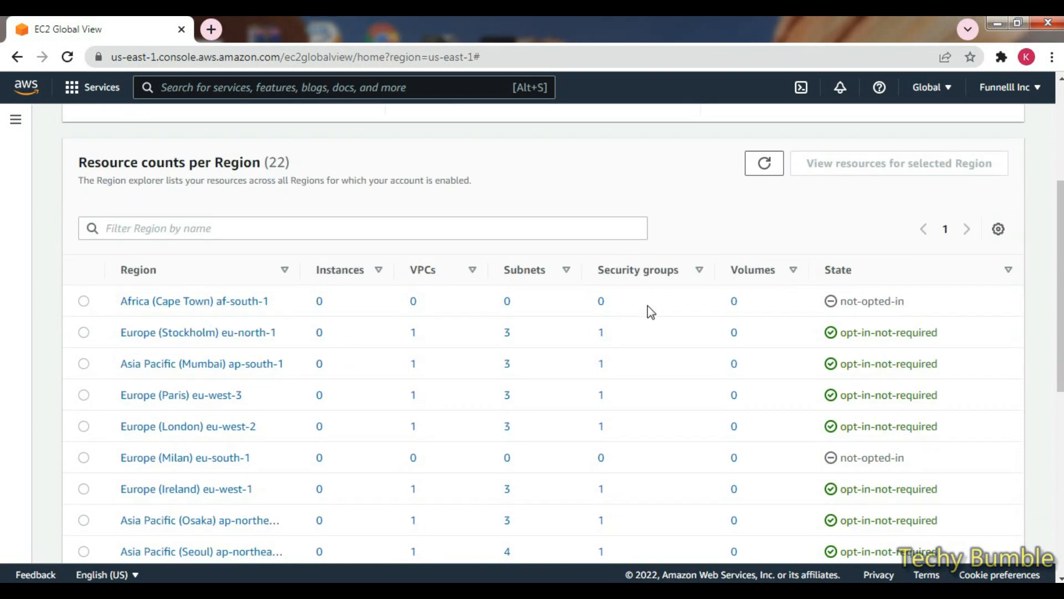
{"action": "scroll", "coordinate": [652, 322], "scroll_direction": "down", "scroll_amount": 5}
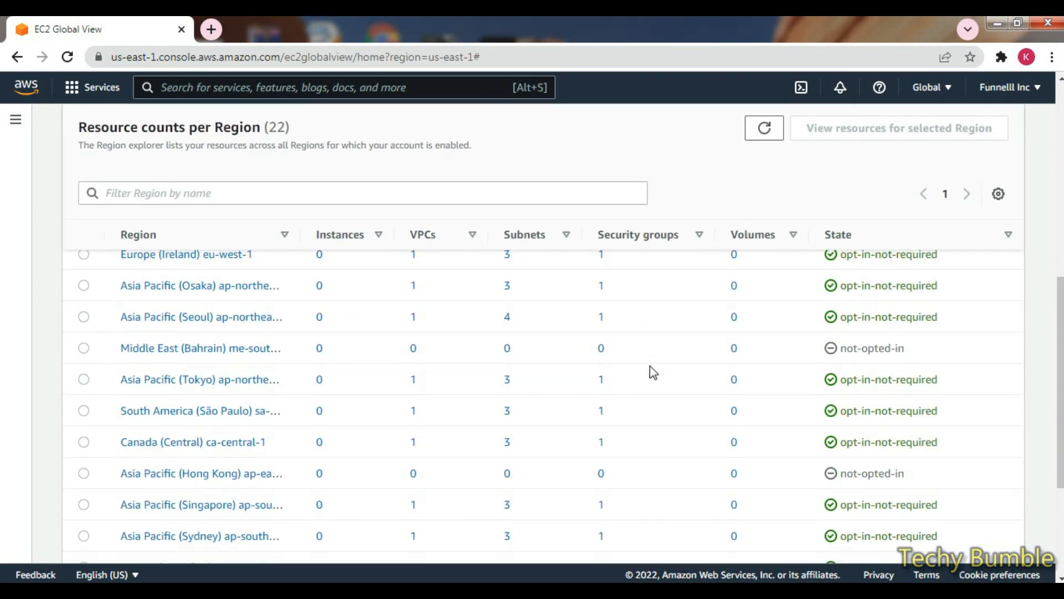
{"action": "scroll", "coordinate": [653, 372], "scroll_direction": "down", "scroll_amount": 3}
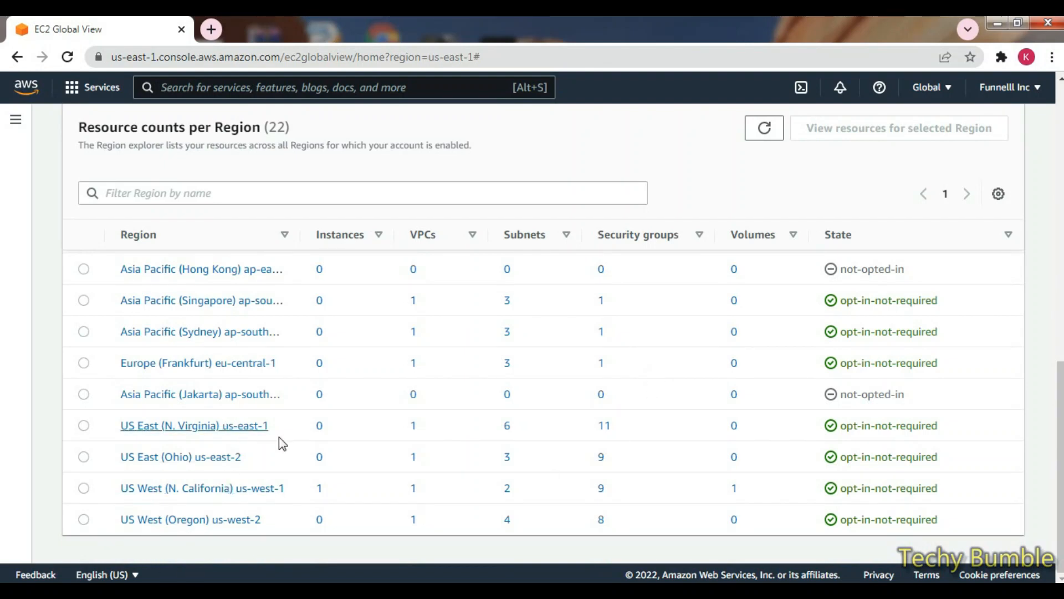
Step: Add the line "these Region available" to the Notepad document and return to the browser
{"action": "mouse_move", "coordinate": [554, 591]}
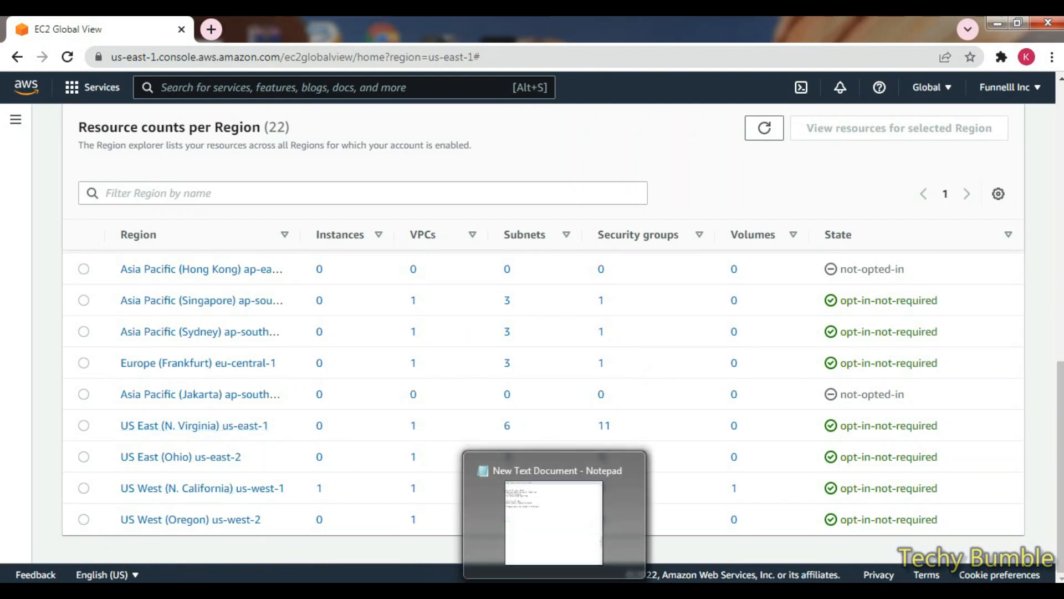
{"action": "left_click", "coordinate": [553, 532]}
{"action": "type", "text": "these R"}
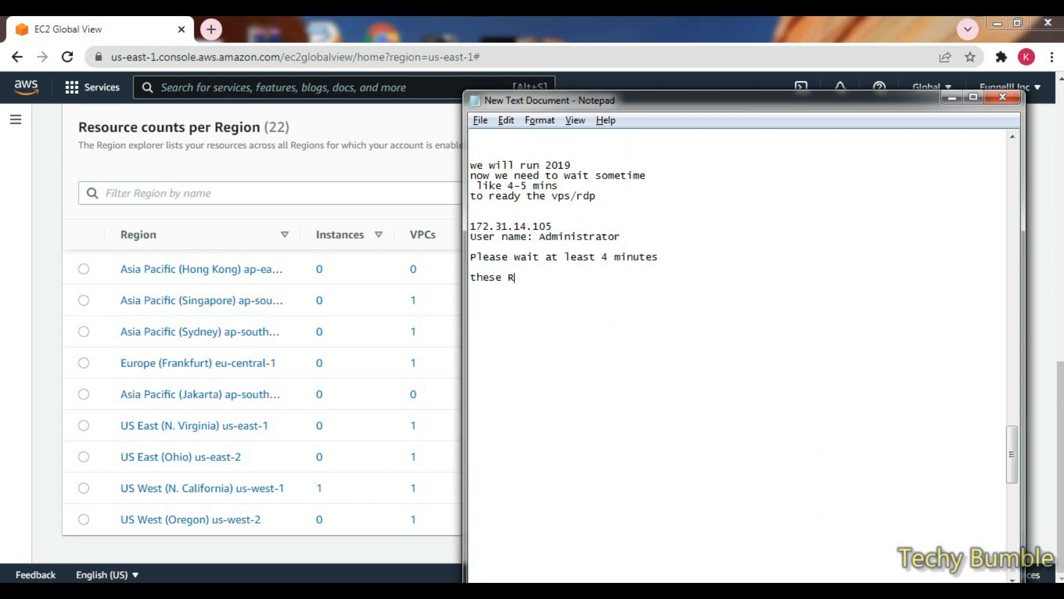
{"action": "type", "text": "egion avail"}
{"action": "key", "text": "BackSpace"}
{"action": "key", "text": "BackSpace"}
{"action": "type", "text": "il"}
{"action": "left_click", "coordinate": [69, 19]}
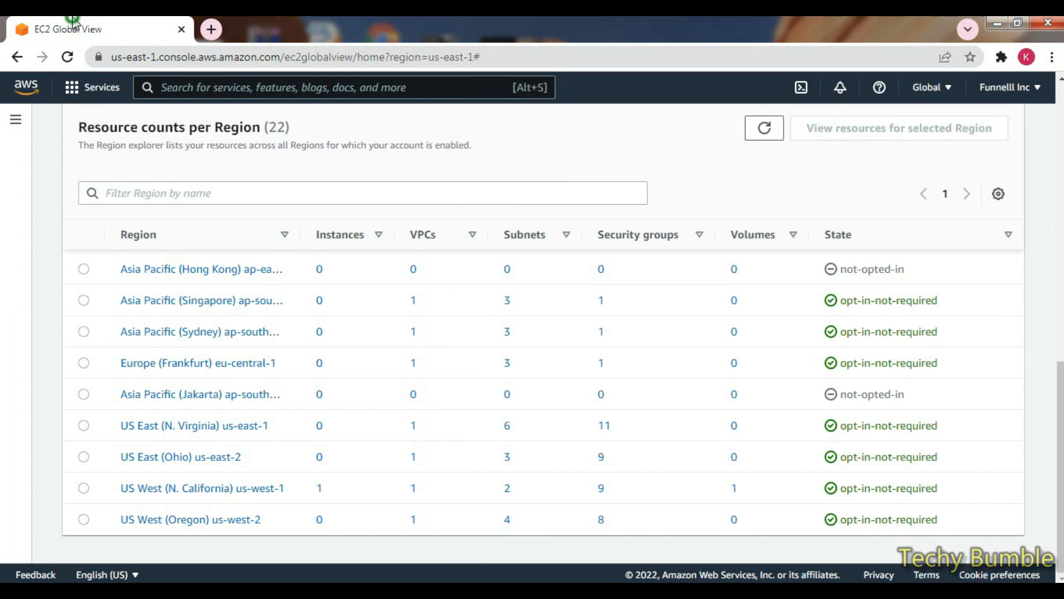
Step: Highlight the Region names in the list one after another, from US West (Oregon) up to Asia Pacific (Sydney)
{"action": "triple_click", "coordinate": [261, 521]}
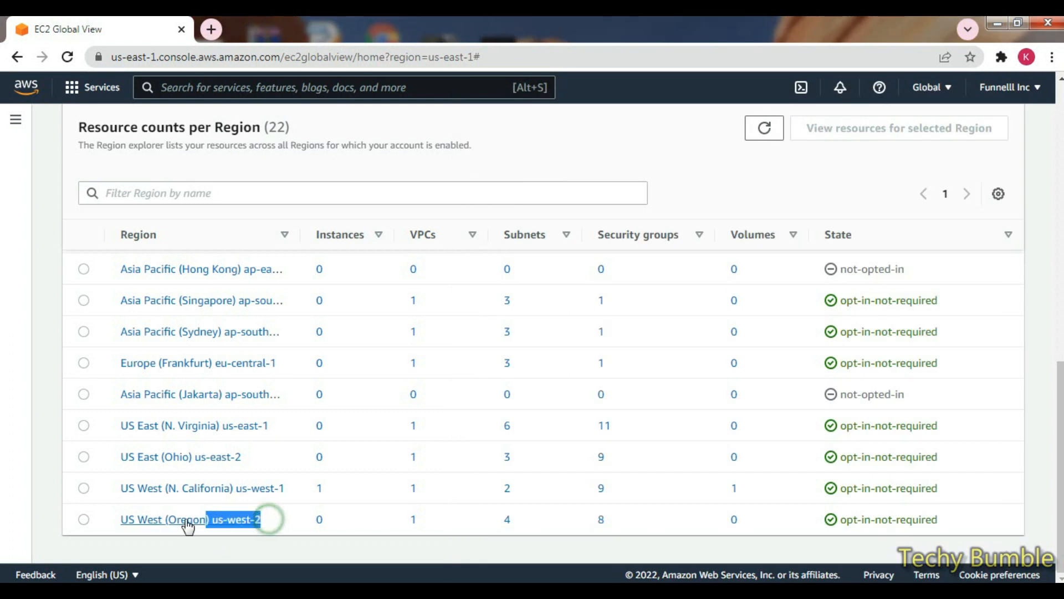
{"action": "left_click_drag", "start_coordinate": [285, 490], "coordinate": [115, 493]}
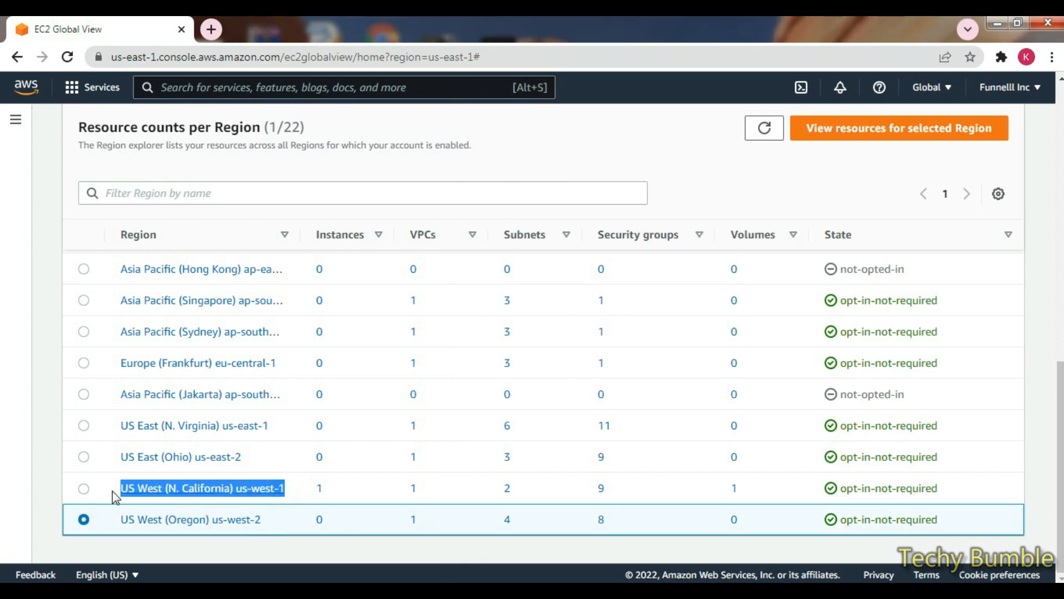
{"action": "left_click_drag", "start_coordinate": [159, 459], "coordinate": [121, 458]}
{"action": "left_click_drag", "start_coordinate": [277, 425], "coordinate": [126, 428]}
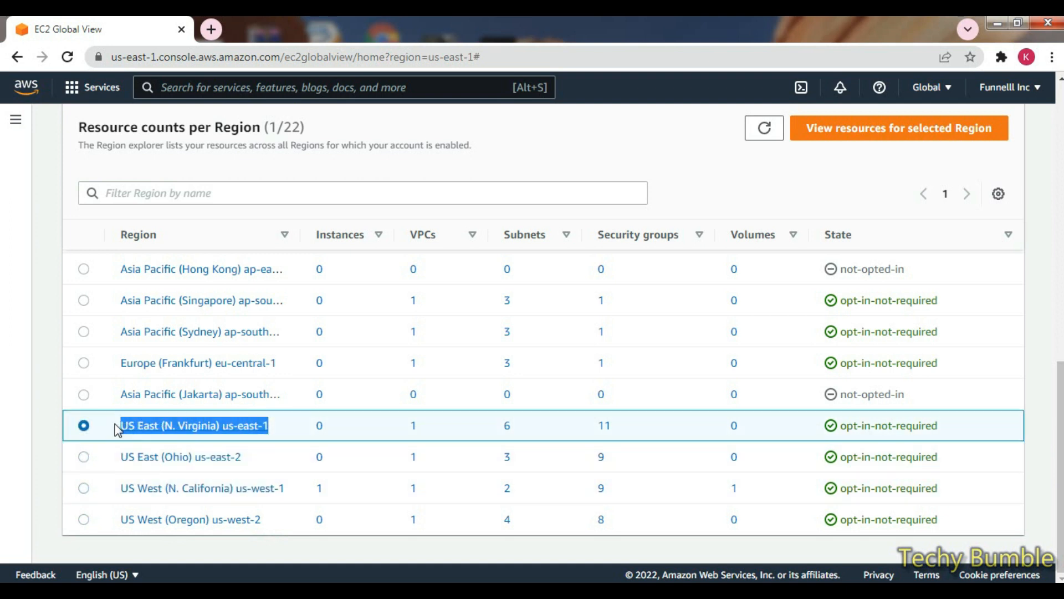
{"action": "left_click_drag", "start_coordinate": [282, 367], "coordinate": [121, 369]}
{"action": "left_click_drag", "start_coordinate": [284, 338], "coordinate": [125, 344]}
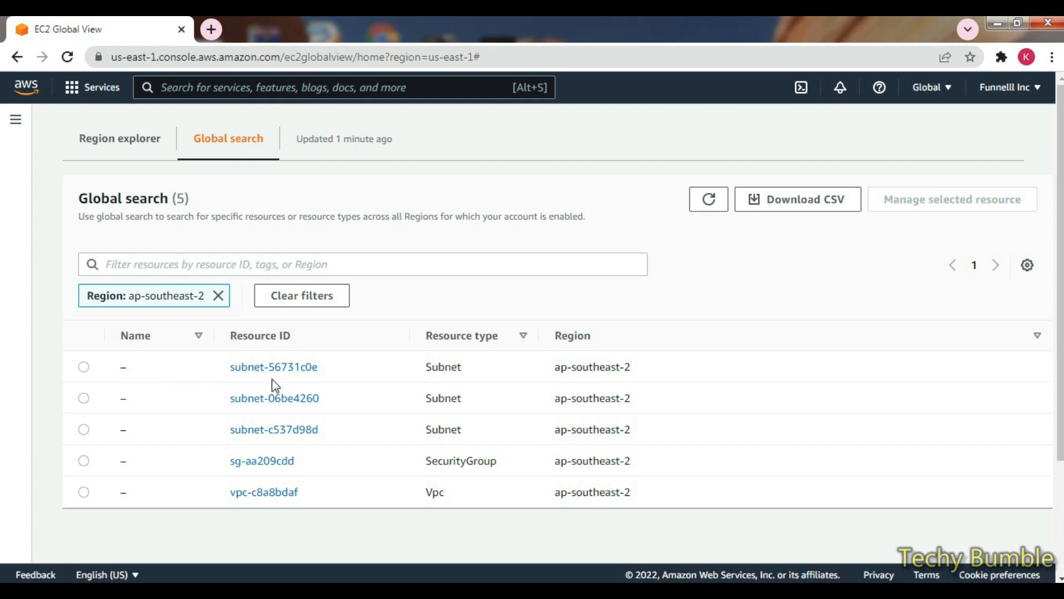
Step: Clear the ap-southeast-2 filter to browse the resources of all Regions, and return to the Region explorer
{"action": "left_click", "coordinate": [218, 295]}
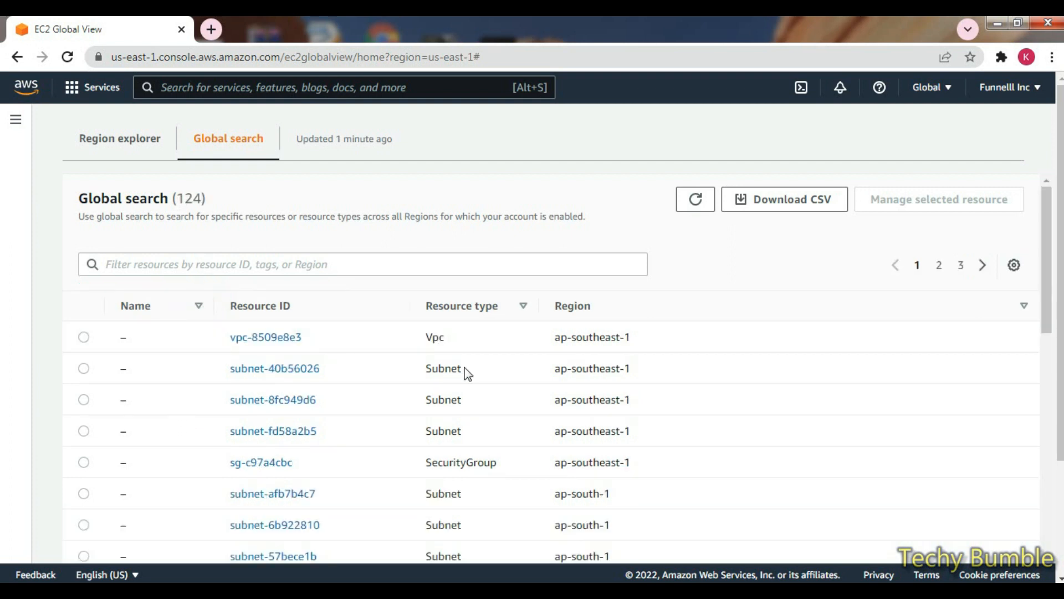
{"action": "scroll", "coordinate": [465, 372], "scroll_direction": "down", "scroll_amount": 9}
{"action": "scroll", "coordinate": [466, 419], "scroll_direction": "up", "scroll_amount": 10}
{"action": "left_click", "coordinate": [124, 139]}
Step: Examine the whole list of Regions in the Region explorer, from Africa (Cape Town) to US West (Oregon)
{"action": "scroll", "coordinate": [501, 443], "scroll_direction": "down", "scroll_amount": 2}
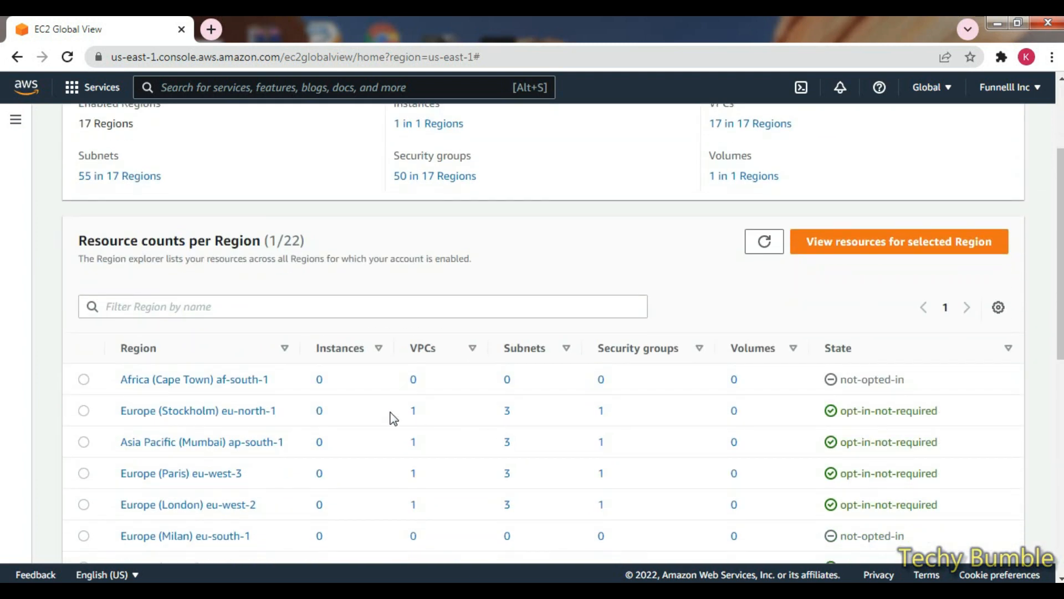
{"action": "scroll", "coordinate": [343, 399], "scroll_direction": "down", "scroll_amount": 2}
{"action": "scroll", "coordinate": [301, 372], "scroll_direction": "up", "scroll_amount": 1}
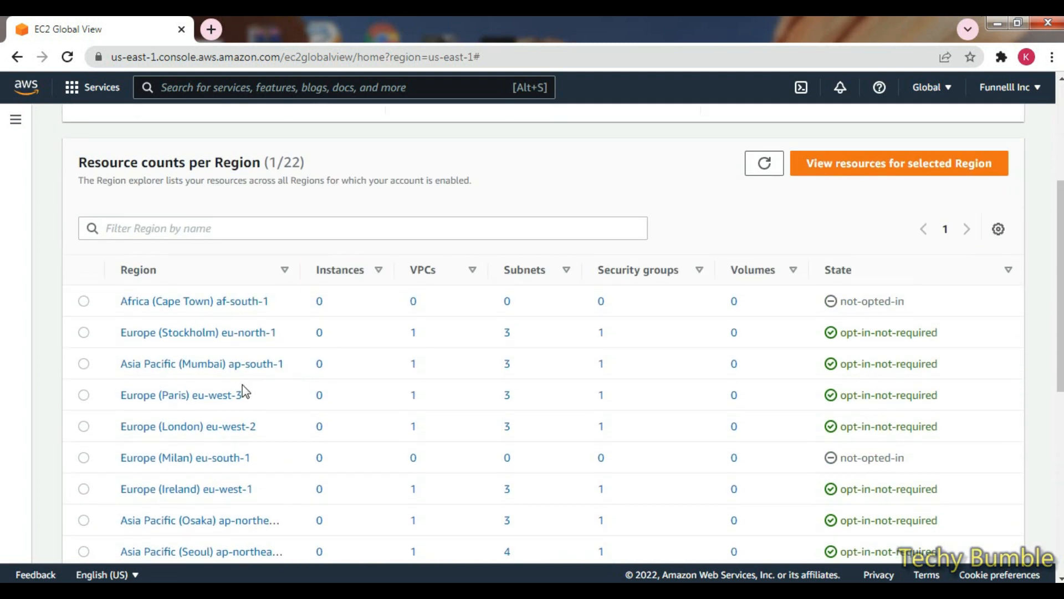
{"action": "scroll", "coordinate": [294, 226], "scroll_direction": "up", "scroll_amount": 4}
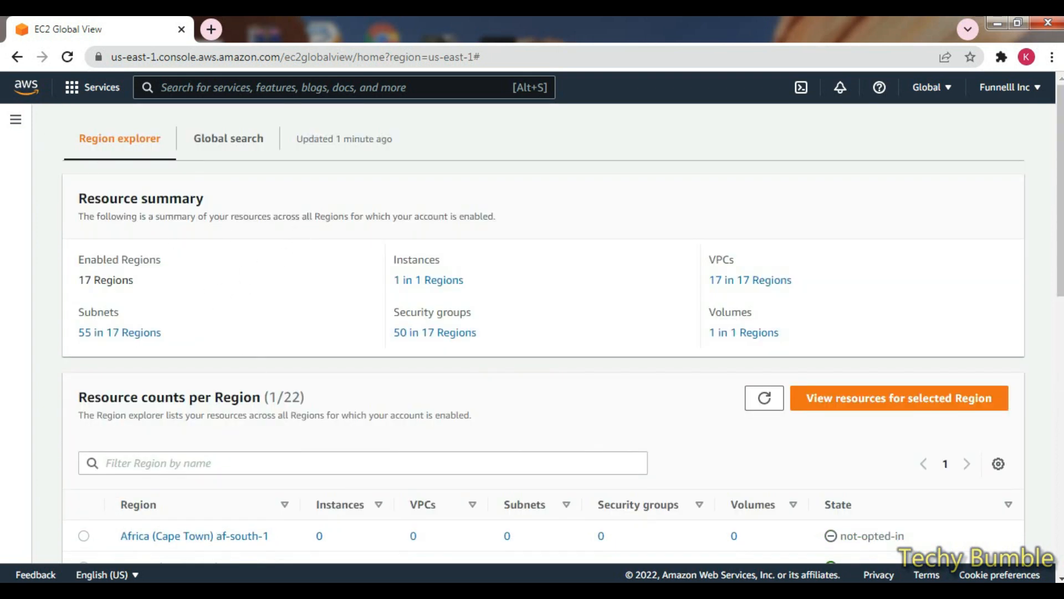
{"action": "scroll", "coordinate": [605, 363], "scroll_direction": "down", "scroll_amount": 4}
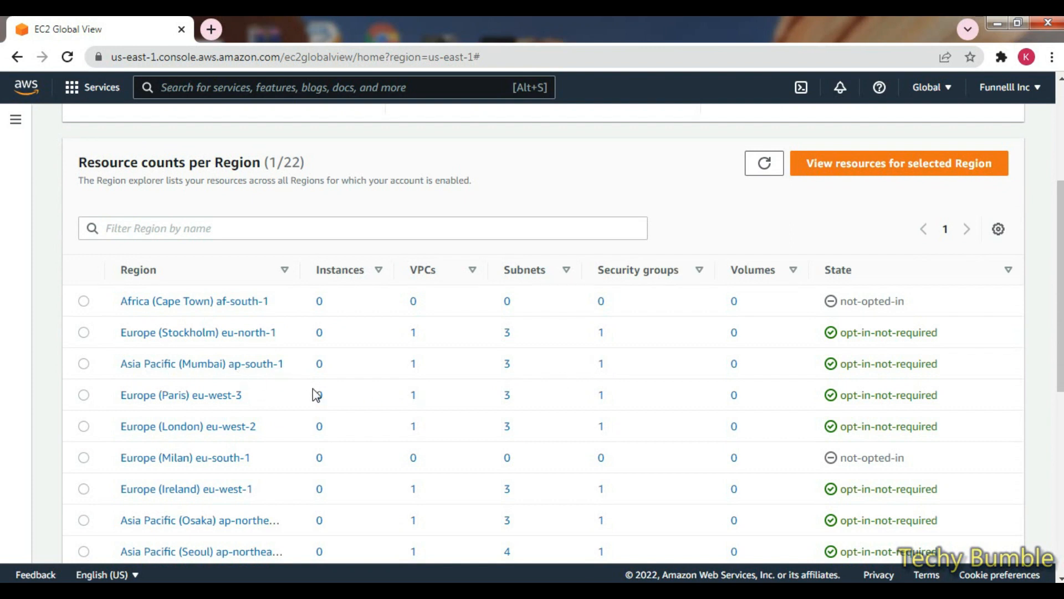
{"action": "scroll", "coordinate": [308, 393], "scroll_direction": "down", "scroll_amount": 1}
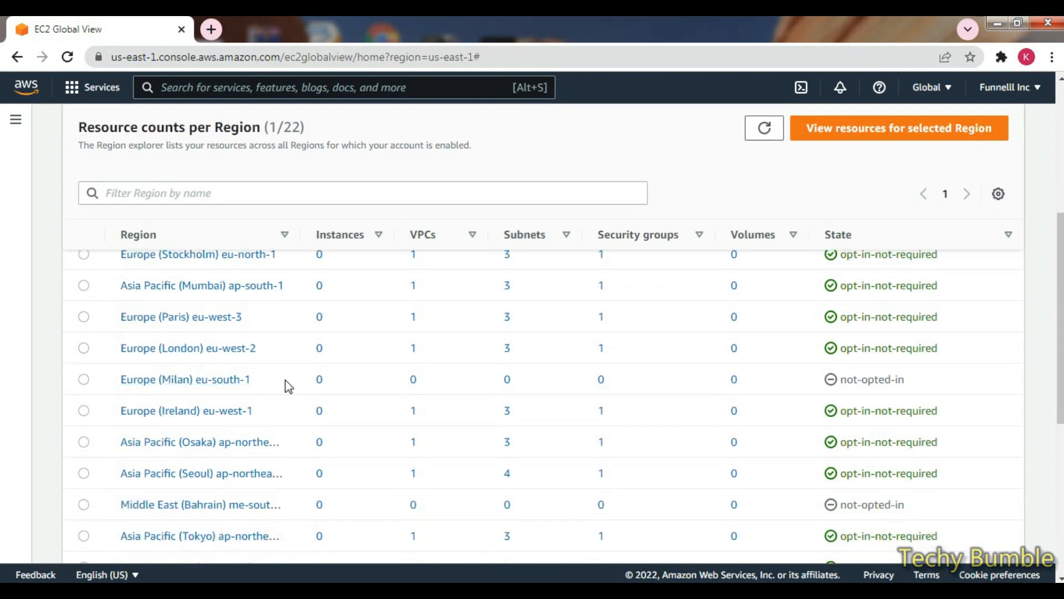
{"action": "scroll", "coordinate": [288, 389], "scroll_direction": "down", "scroll_amount": 1}
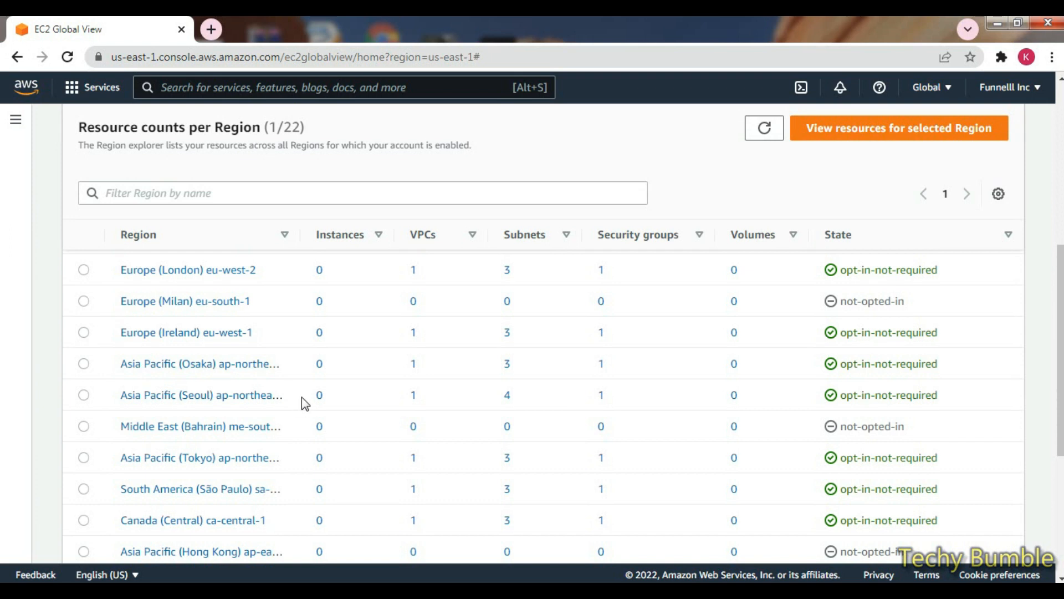
{"action": "scroll", "coordinate": [302, 403], "scroll_direction": "down", "scroll_amount": 3}
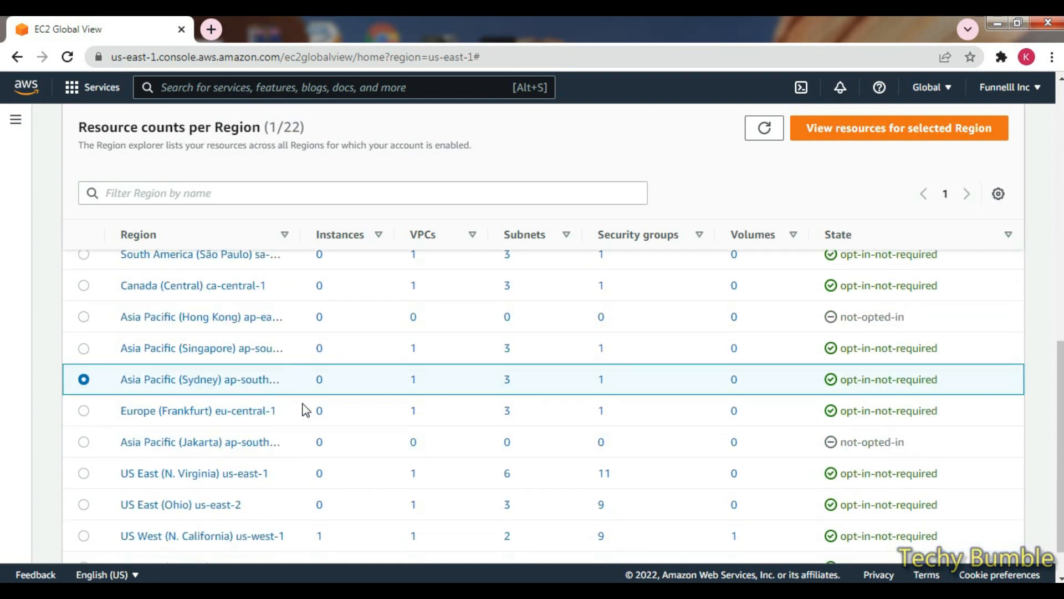
{"action": "scroll", "coordinate": [305, 411], "scroll_direction": "down", "scroll_amount": 1}
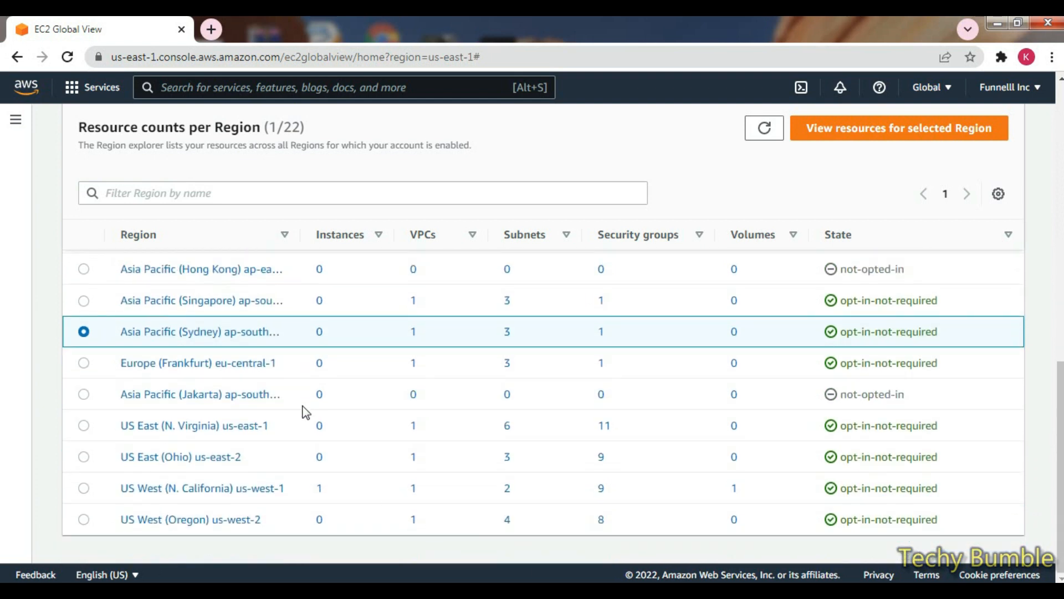
Step: Add the lines "we can create vps from these locations" and "like asia, USA" to the Notepad document
{"action": "key", "text": "alt+Tab"}
{"action": "key", "text": "Return"}
{"action": "type", "text": "we can create"}
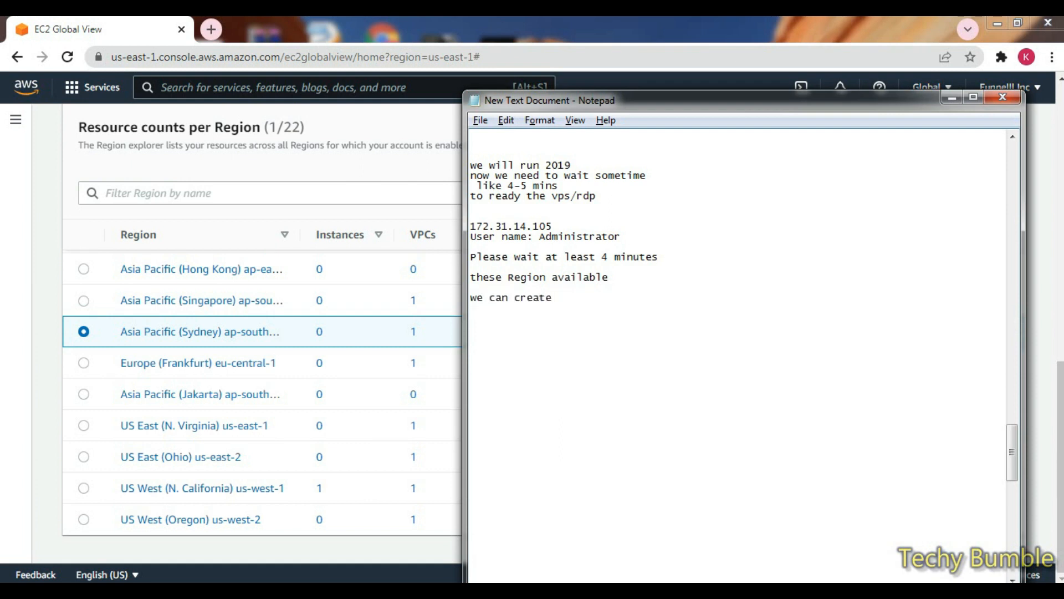
{"action": "type", "text": " vps from these locations"}
{"action": "key", "text": "Return"}
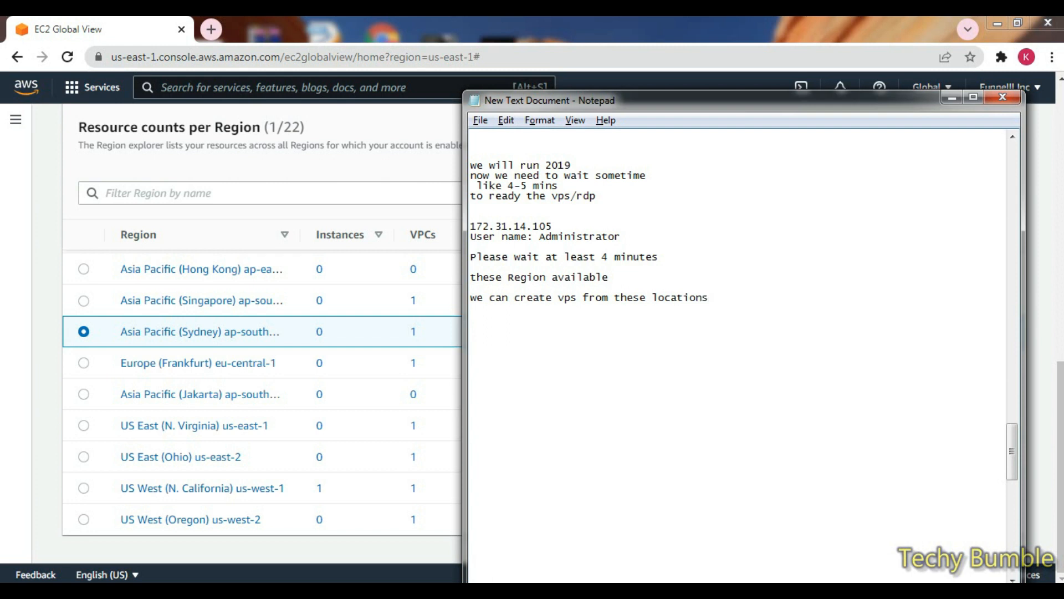
{"action": "key", "text": "Return"}
{"action": "type", "text": "like asia, USA"}
Step: Check the Region list for further locations and extend the "like asia, USA" line in Notepad with ", Europe canada etc"
{"action": "left_click", "coordinate": [336, 474]}
{"action": "scroll", "coordinate": [327, 470], "scroll_direction": "up", "scroll_amount": 5}
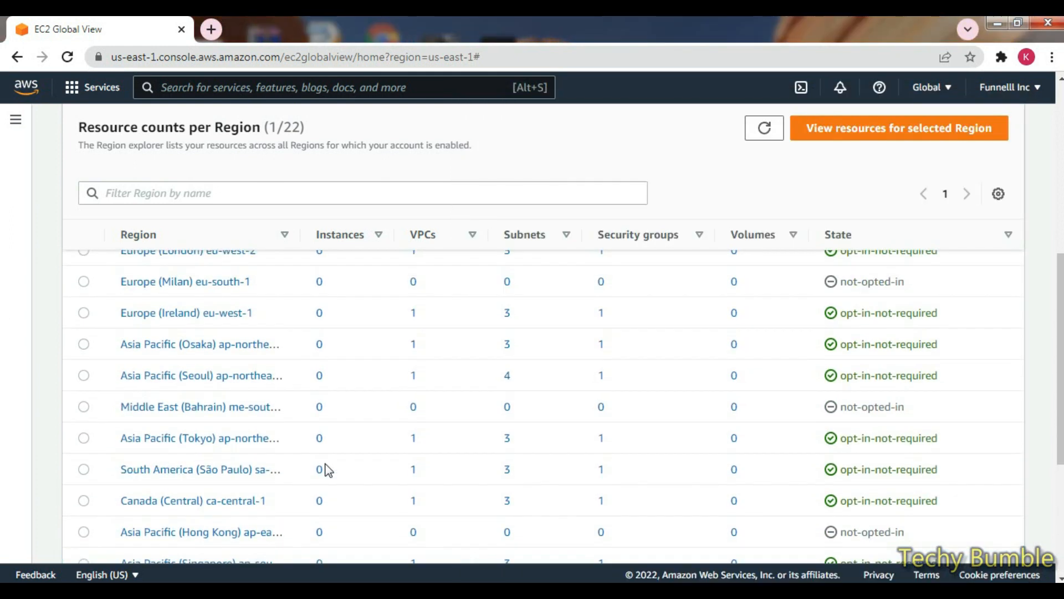
{"action": "scroll", "coordinate": [327, 469], "scroll_direction": "up", "scroll_amount": 1}
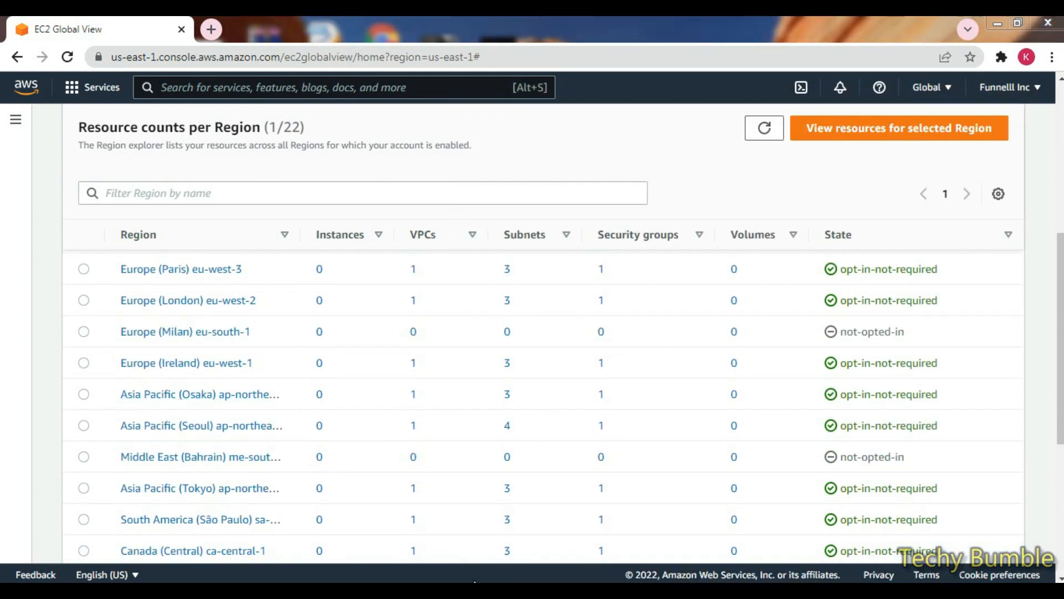
{"action": "key", "text": "alt+Tab"}
{"action": "type", "text": "Europe"}
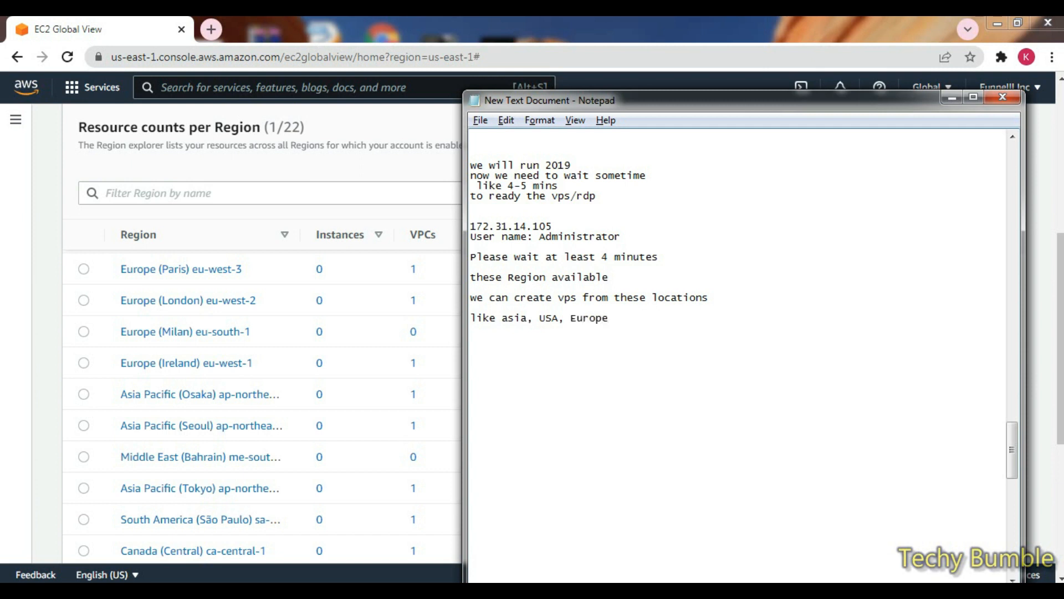
{"action": "type", "text": " canada etc"}
Step: Insert four blank lines below the "User name: Administrator" line and place the cursor directly under that line
{"action": "left_click", "coordinate": [624, 241]}
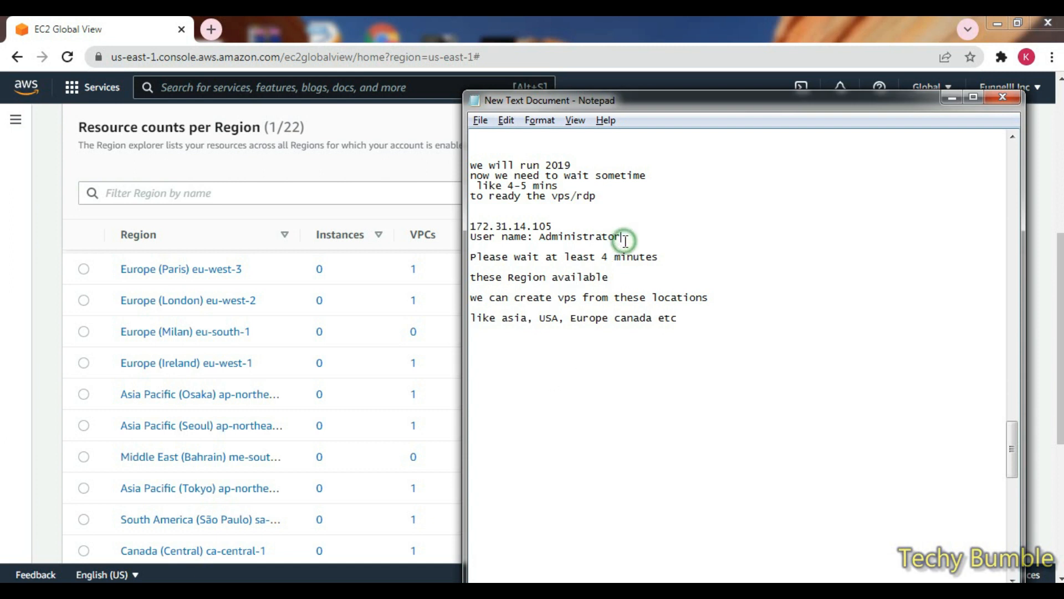
{"action": "key", "text": "Return"}
{"action": "key", "text": "Return"}
{"action": "key", "text": "Return"}
{"action": "key", "text": "Return"}
{"action": "left_click", "coordinate": [495, 251]}
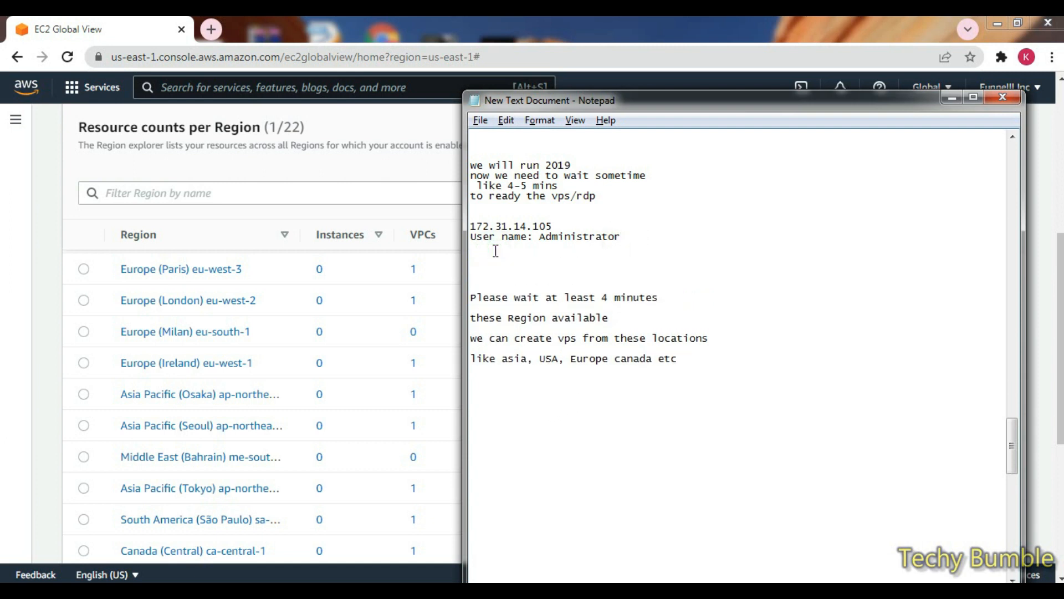
Step: Add the line "now we will check our vps" below the "like asia, USA, Europe canada etc" line in Notepad
{"action": "left_click", "coordinate": [499, 376]}
{"action": "type", "text": "now we will check our vps"}
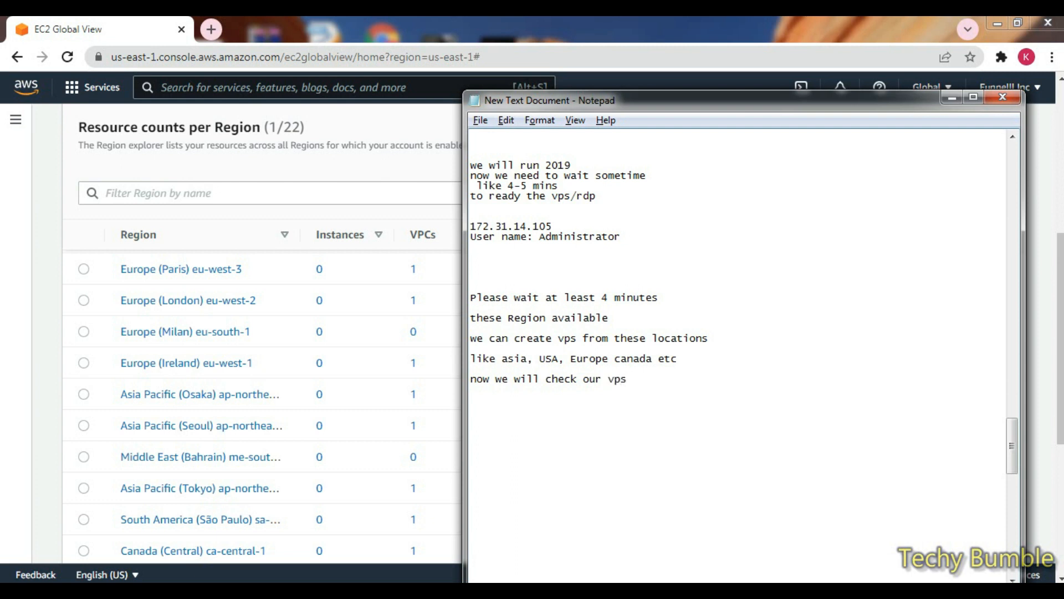
Step: Return to the AWS console, search the services for "ec2" and open EC2, dismissing the welcome message
{"action": "left_click", "coordinate": [18, 117]}
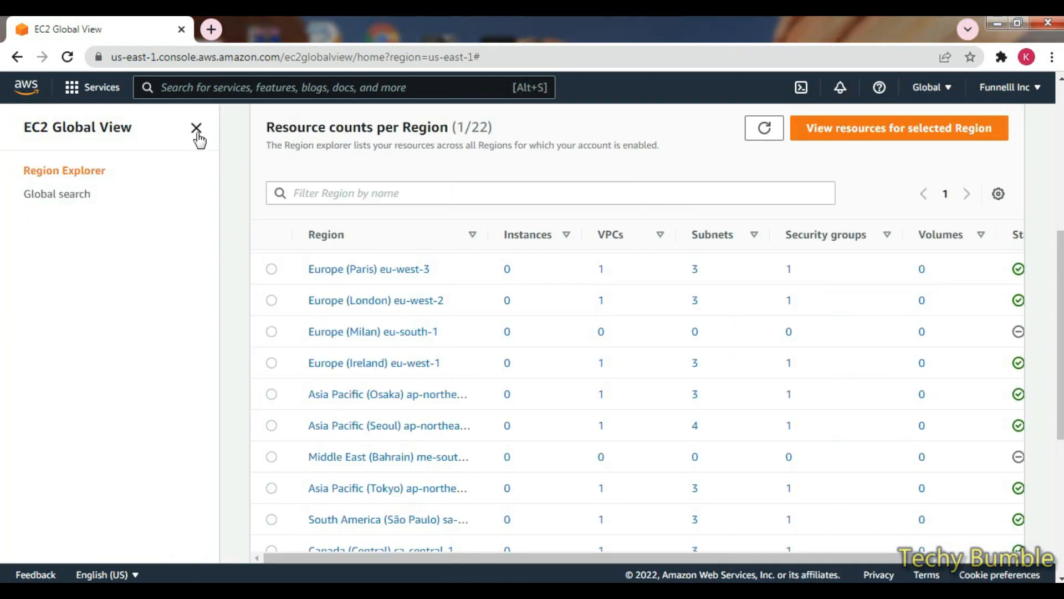
{"action": "left_click", "coordinate": [195, 131]}
{"action": "left_click", "coordinate": [182, 92]}
{"action": "type", "text": "ec2"}
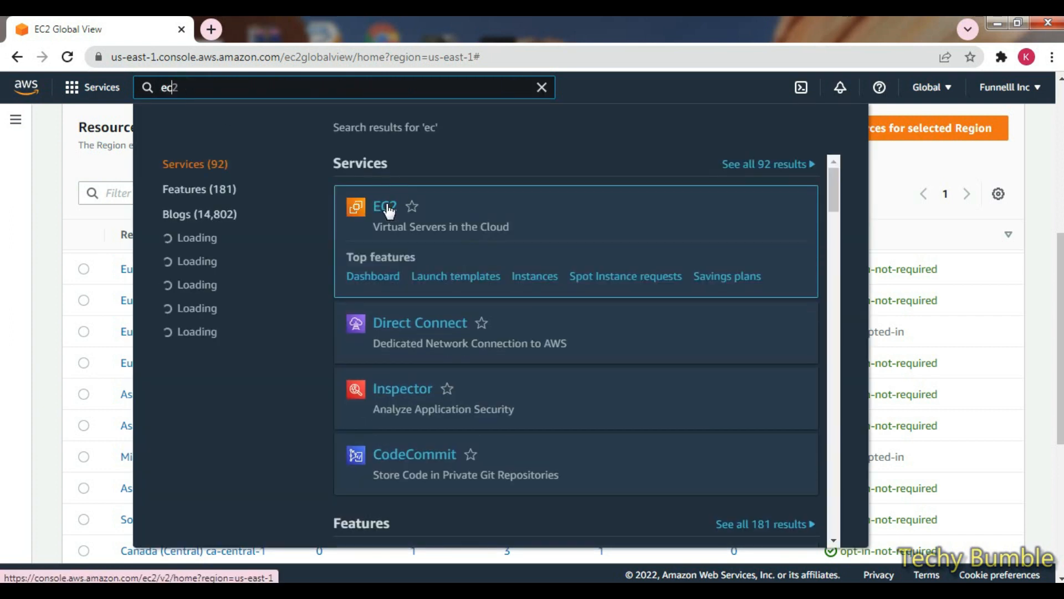
{"action": "left_click", "coordinate": [386, 209]}
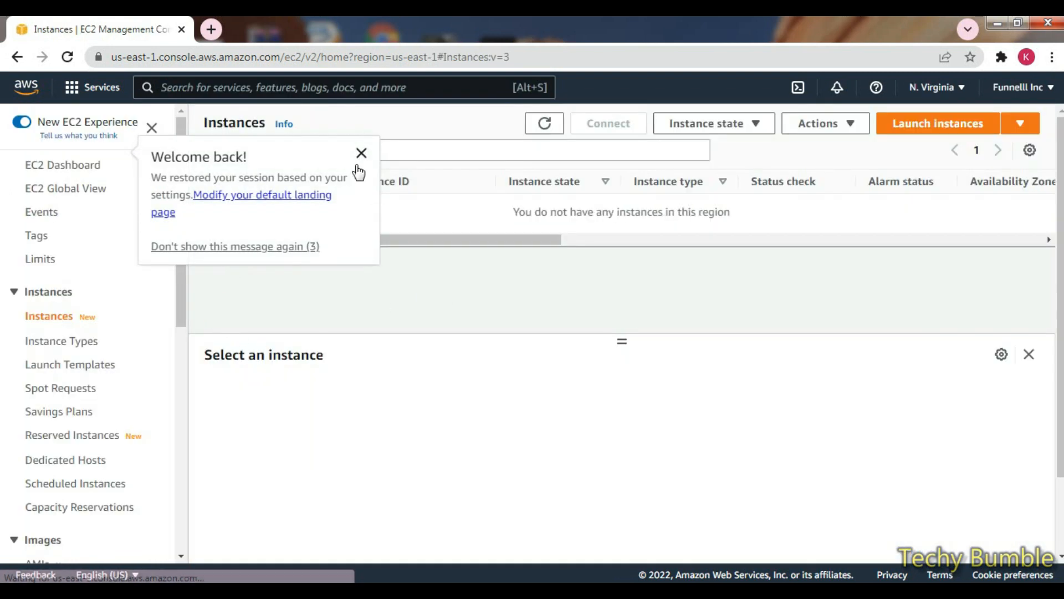
{"action": "left_click", "coordinate": [360, 152]}
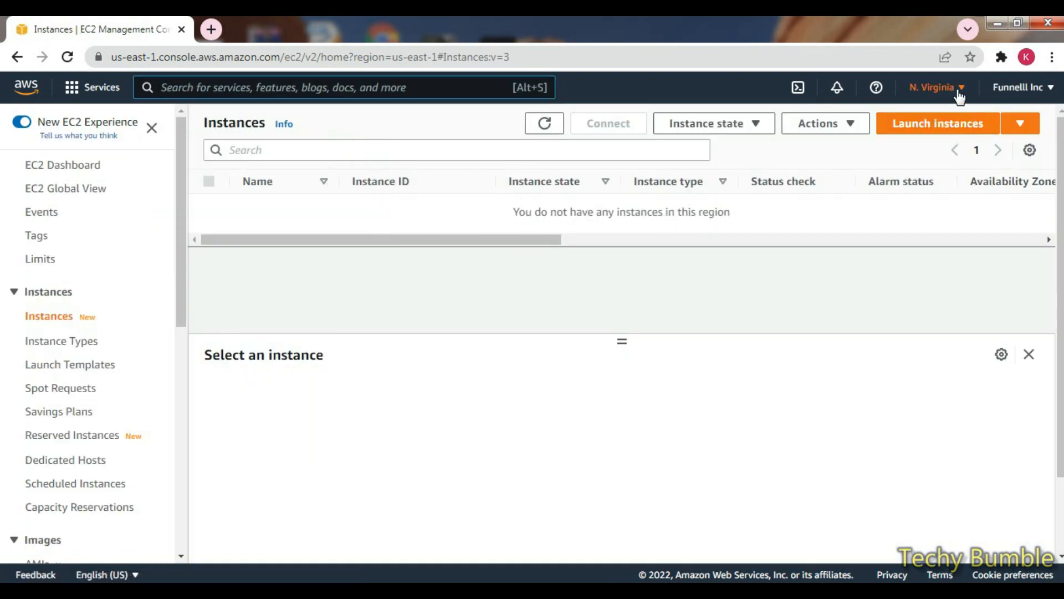
Step: Switch the console Region to N. California and list its running instances, dismissing the welcome message
{"action": "left_click", "coordinate": [957, 88]}
{"action": "left_click", "coordinate": [810, 191]}
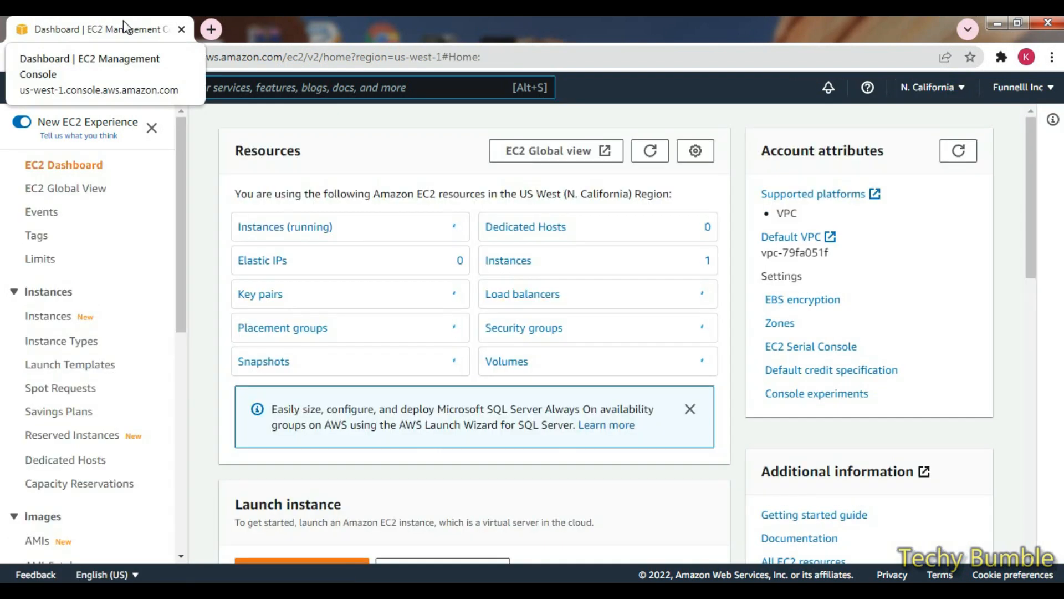
{"action": "left_click", "coordinate": [274, 228]}
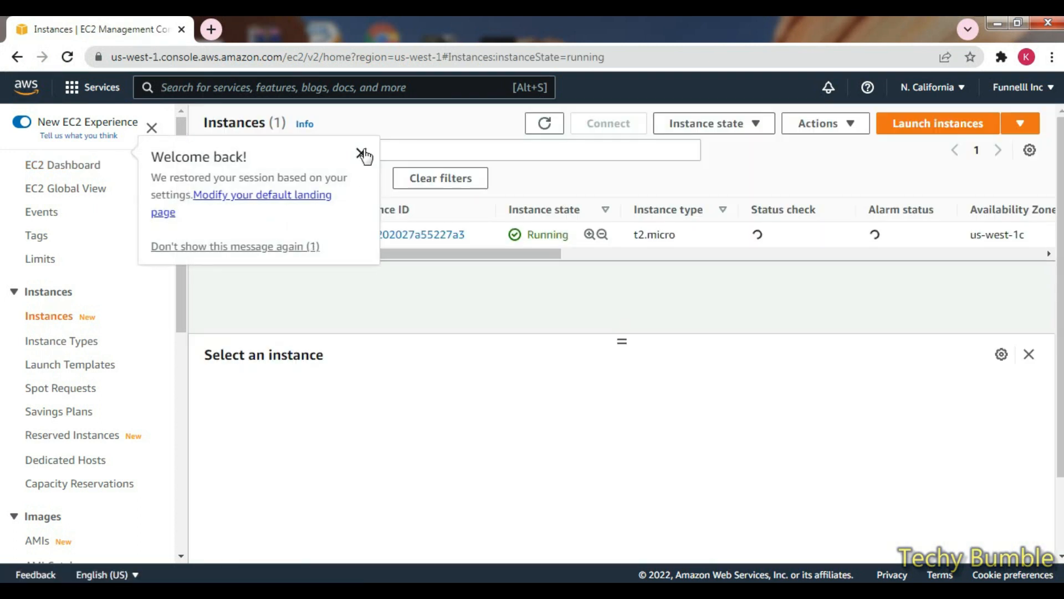
{"action": "left_click", "coordinate": [361, 153]}
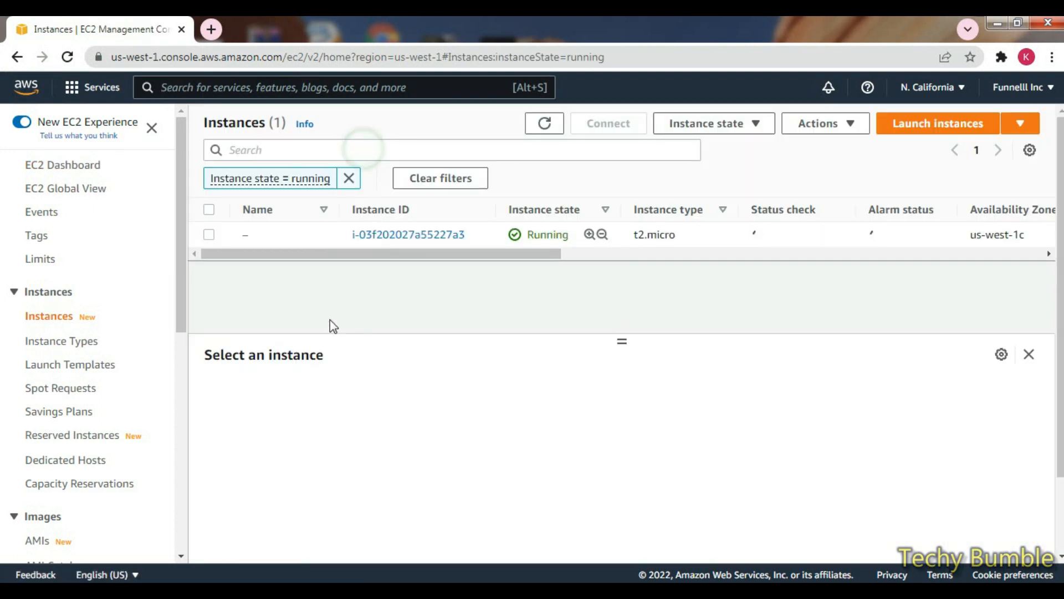
Step: Select the running t2.micro instance, choose to connect with the RDP client, and open its Windows password retrieval
{"action": "left_click", "coordinate": [208, 235]}
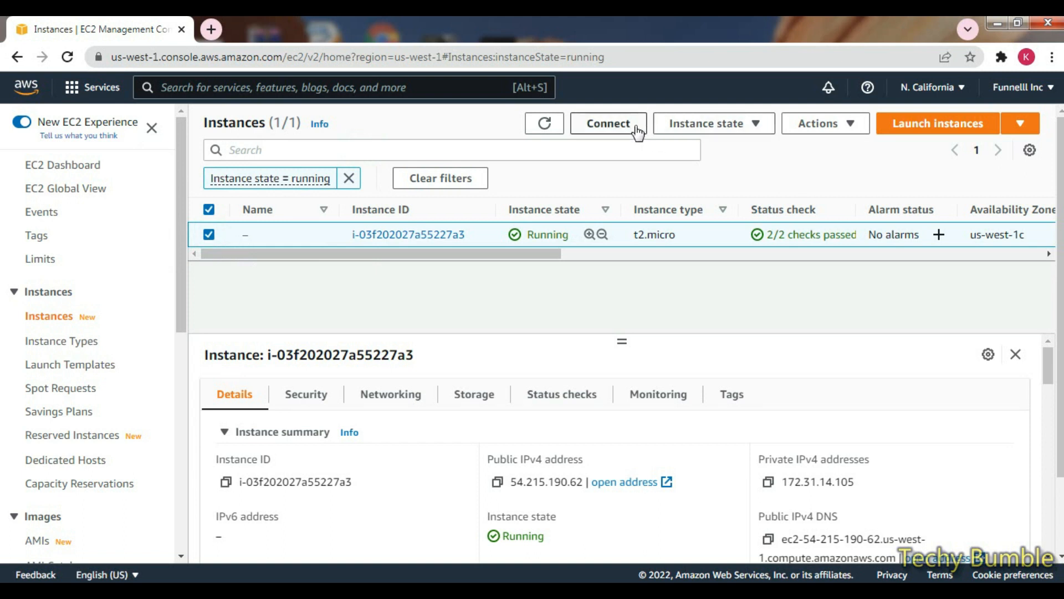
{"action": "left_click", "coordinate": [610, 129]}
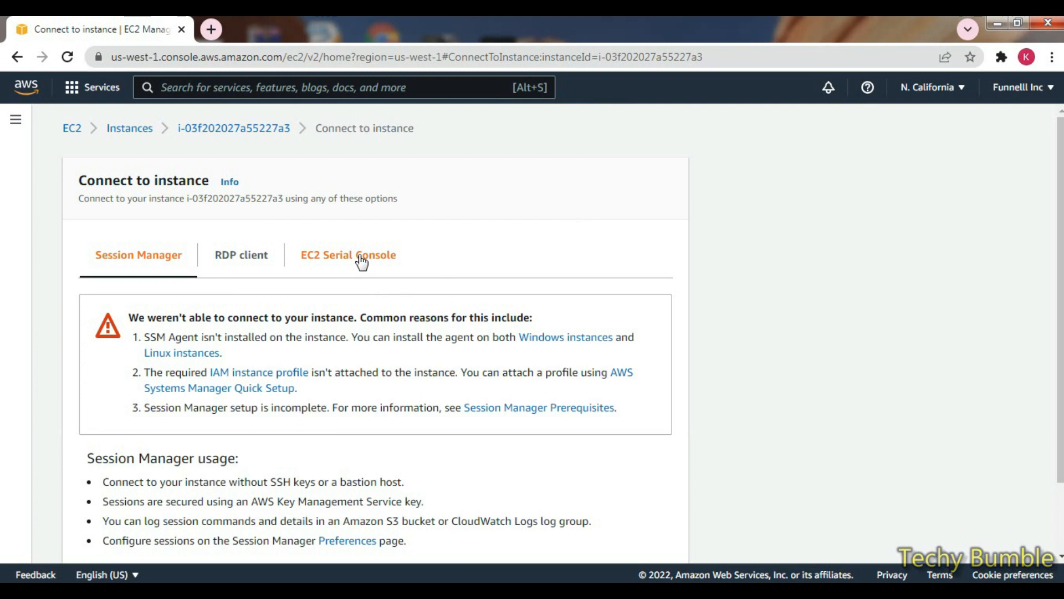
{"action": "left_click", "coordinate": [256, 263]}
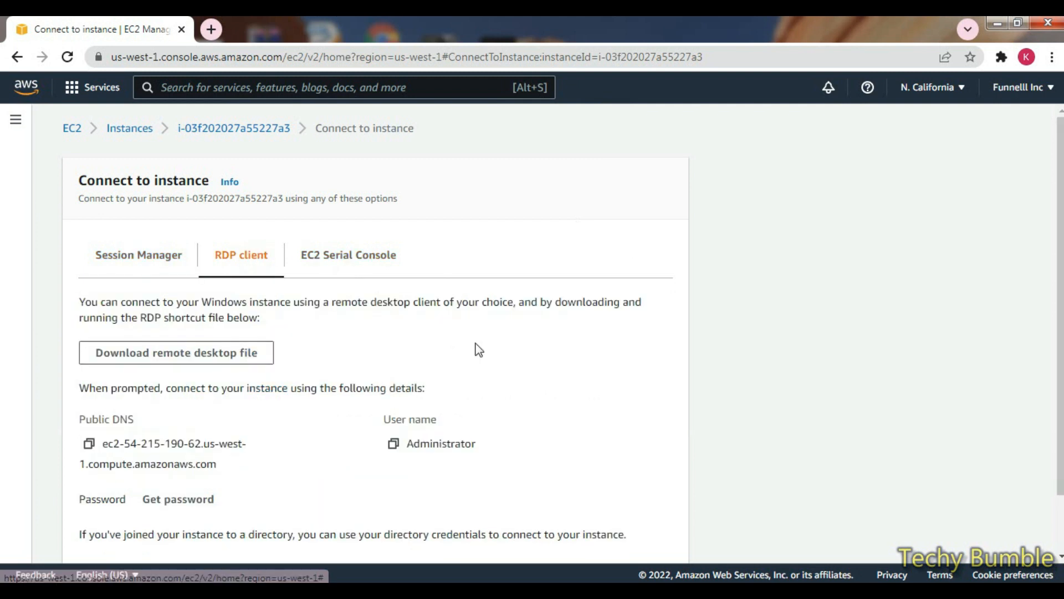
{"action": "scroll", "coordinate": [437, 370], "scroll_direction": "down", "scroll_amount": 2}
{"action": "left_click", "coordinate": [178, 432]}
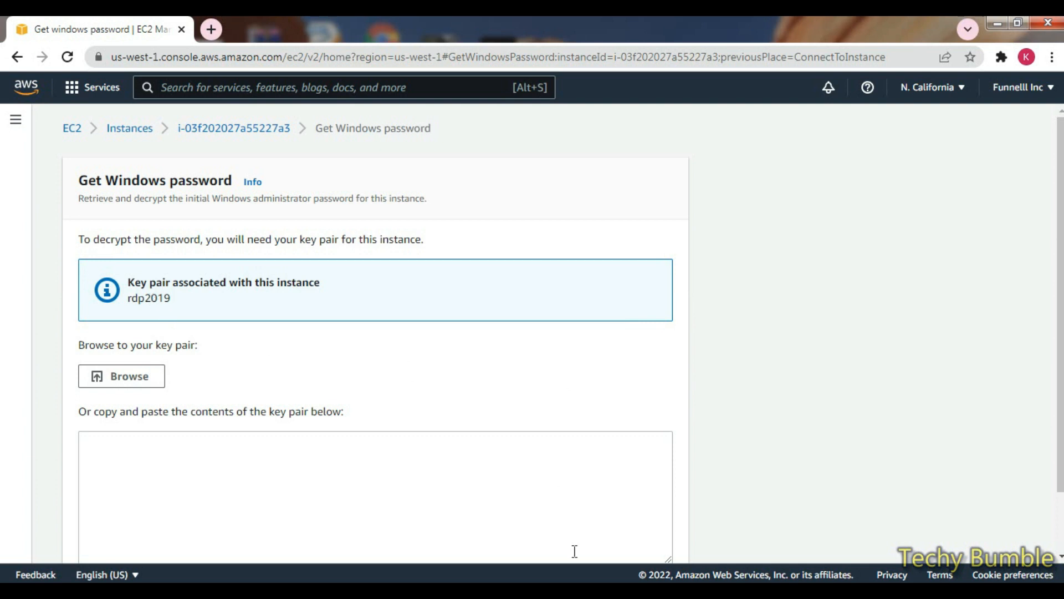
Step: Load the key pair file rdp2019.pem from the Downloads folder and decrypt the instance's Windows password
{"action": "mouse_move", "coordinate": [554, 590]}
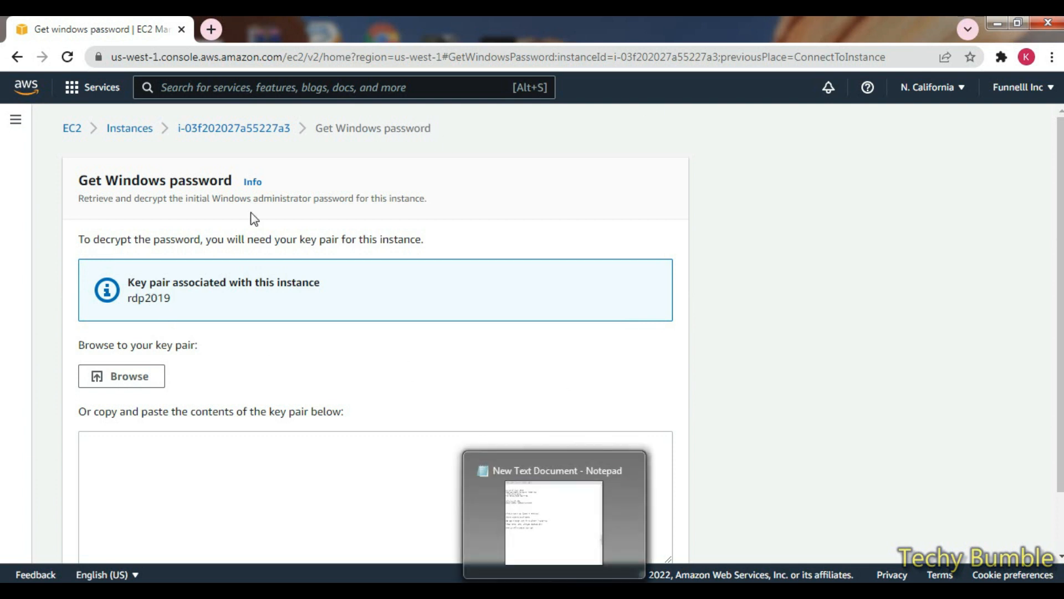
{"action": "double_click", "coordinate": [153, 300]}
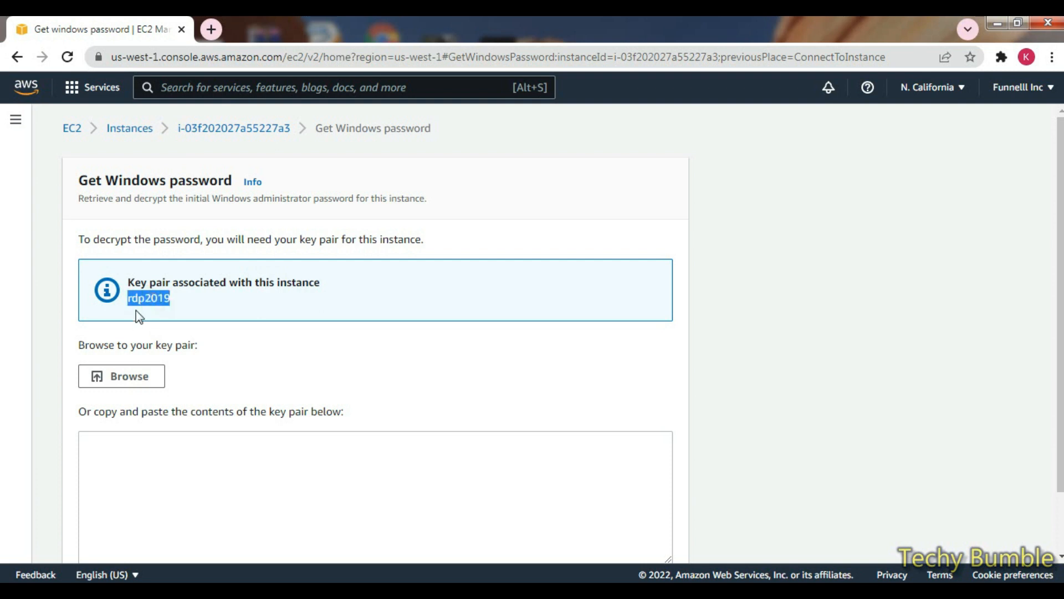
{"action": "left_click", "coordinate": [129, 379]}
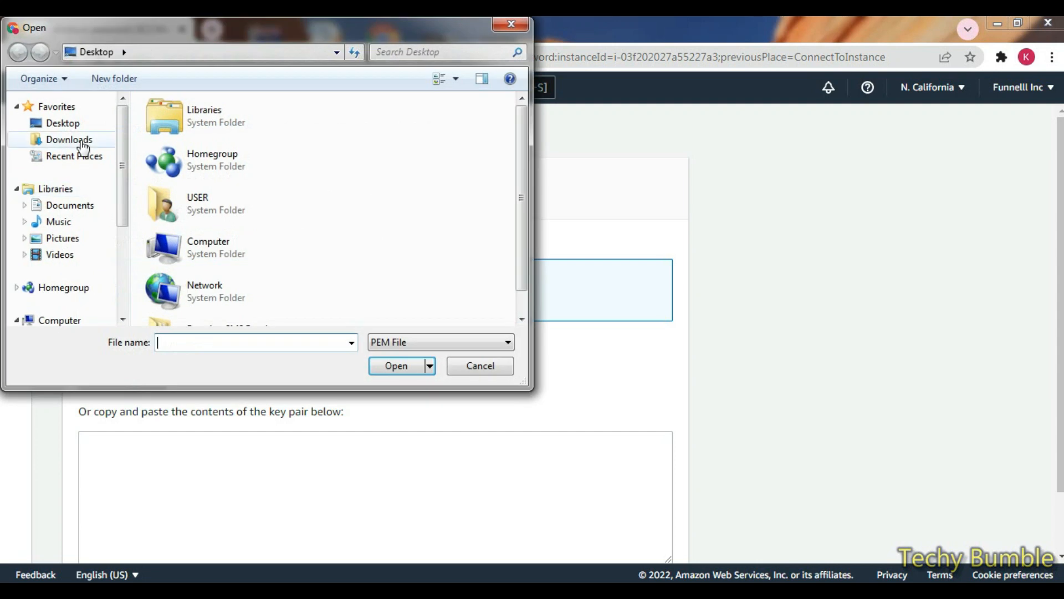
{"action": "left_click", "coordinate": [69, 140]}
{"action": "left_click", "coordinate": [221, 256]}
{"action": "left_click", "coordinate": [410, 365]}
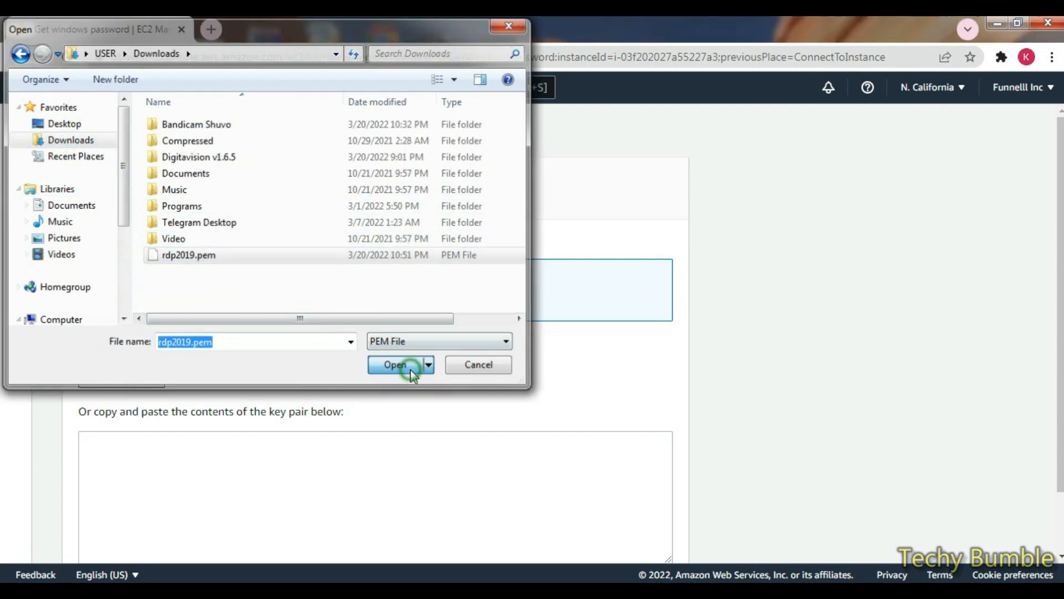
{"action": "scroll", "coordinate": [660, 364], "scroll_direction": "down", "scroll_amount": 2}
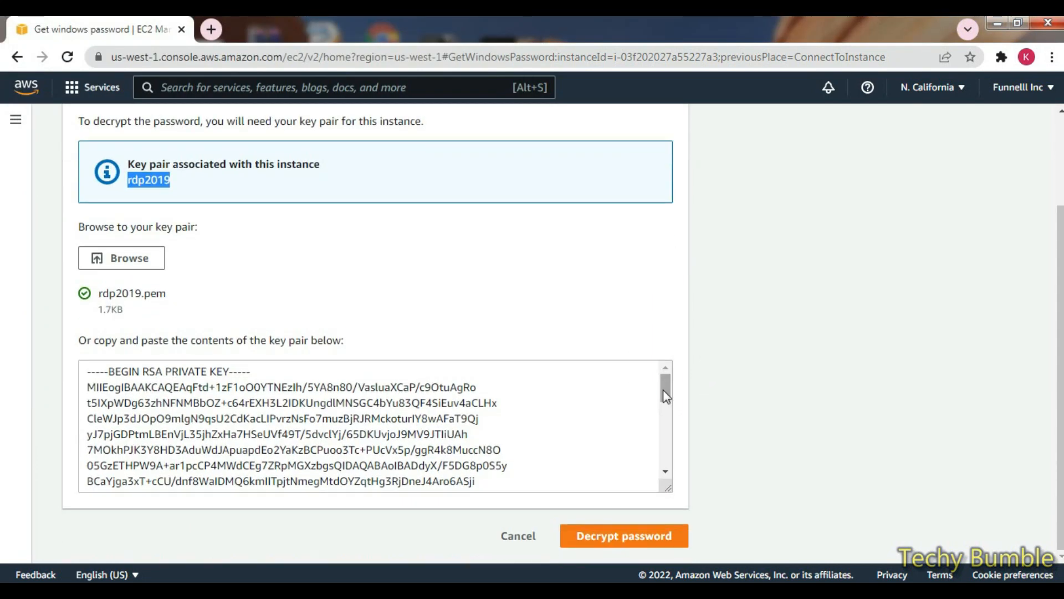
{"action": "left_click_drag", "start_coordinate": [662, 390], "coordinate": [659, 505]}
{"action": "left_click", "coordinate": [612, 537]}
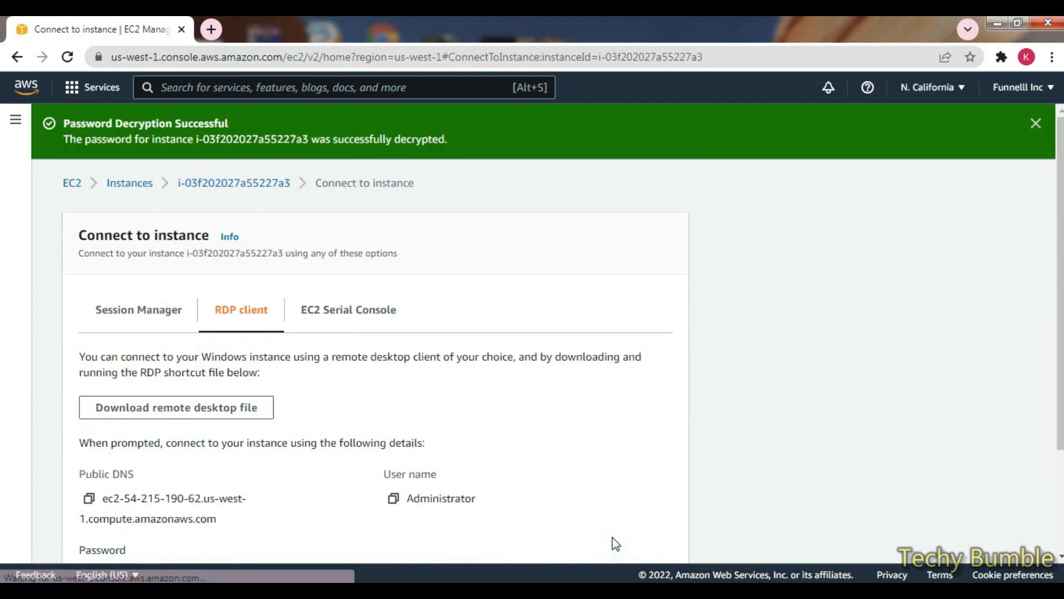
{"action": "left_click_drag", "start_coordinate": [68, 140], "coordinate": [443, 140]}
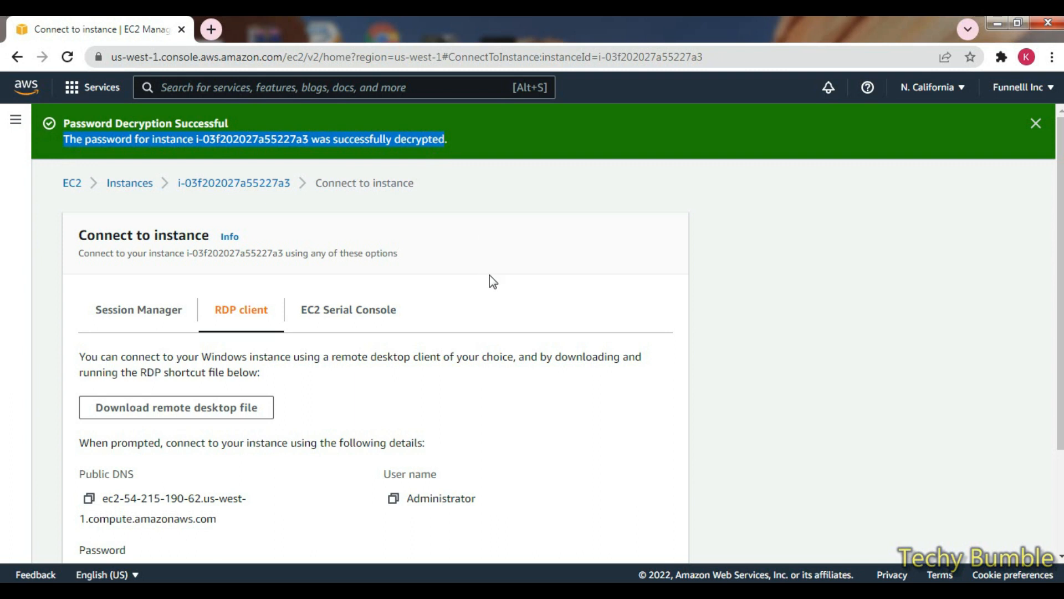
Step: Copy the decrypted administrator password into Notepad below the "User name: Administrator" line, and leave the Connect to instance page
{"action": "scroll", "coordinate": [490, 275], "scroll_direction": "down", "scroll_amount": 3}
{"action": "left_click", "coordinate": [89, 432]}
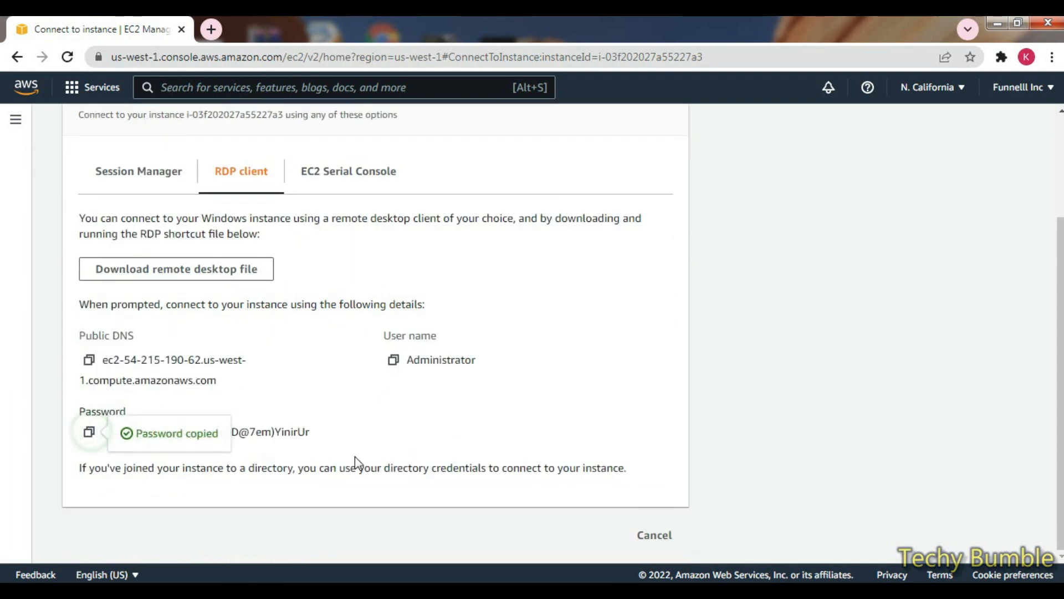
{"action": "left_click", "coordinate": [576, 591]}
{"action": "left_click", "coordinate": [484, 247]}
{"action": "key", "text": "ctrl+v"}
{"action": "key", "text": "Return"}
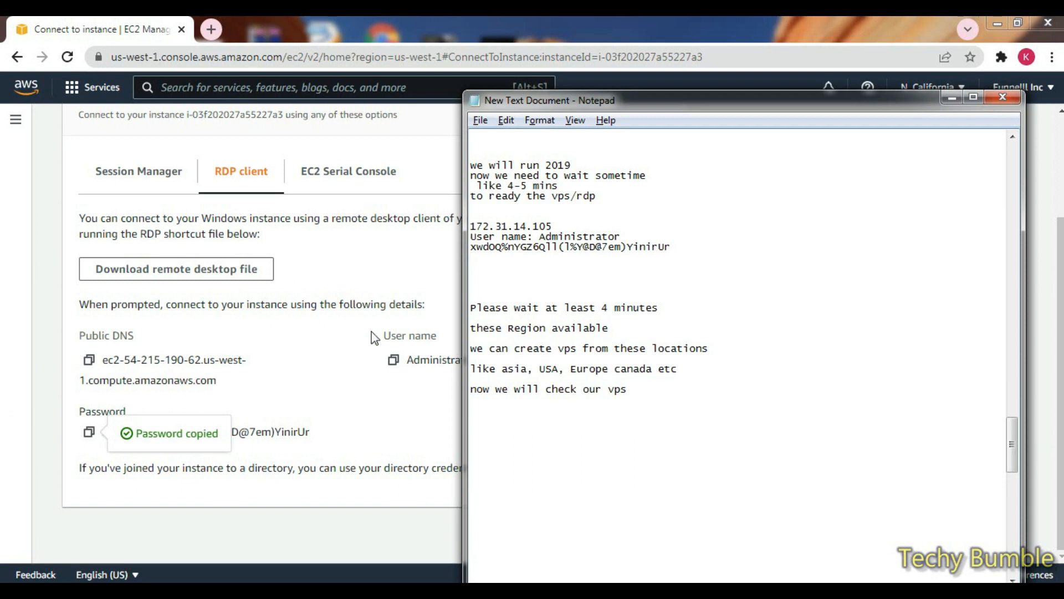
{"action": "left_click", "coordinate": [280, 340]}
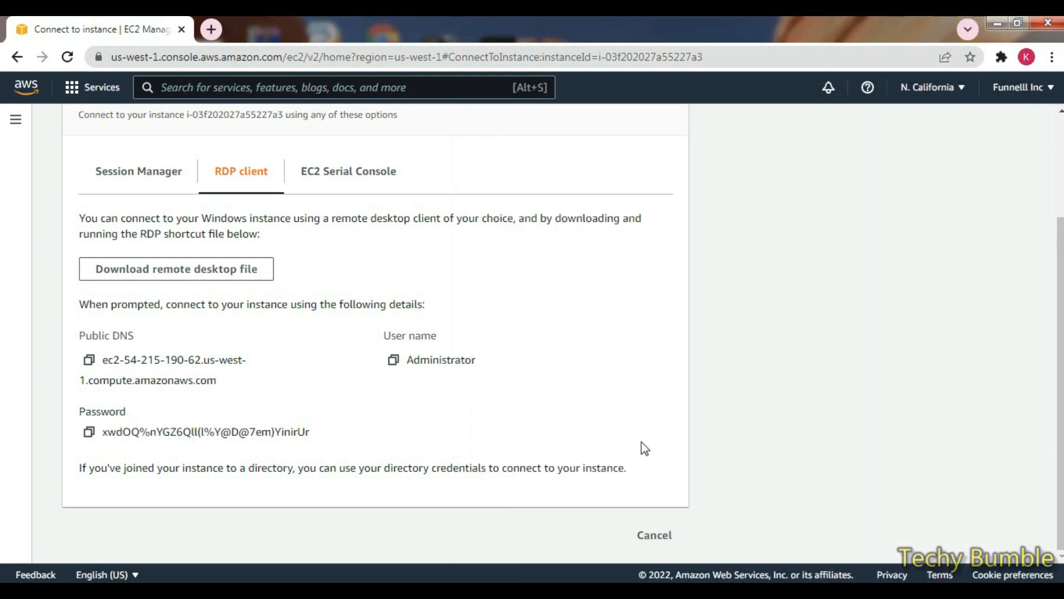
{"action": "left_click", "coordinate": [654, 537]}
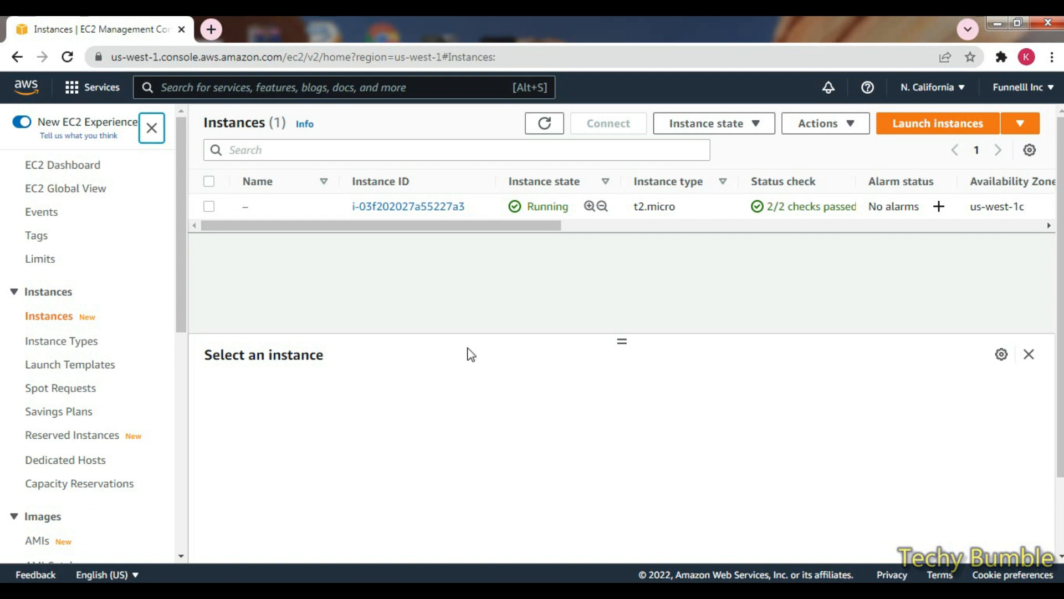
Step: Add the lines "now our vps ready for use." and "lets connect the vps" below the login details in Notepad
{"action": "key", "text": "alt+Tab"}
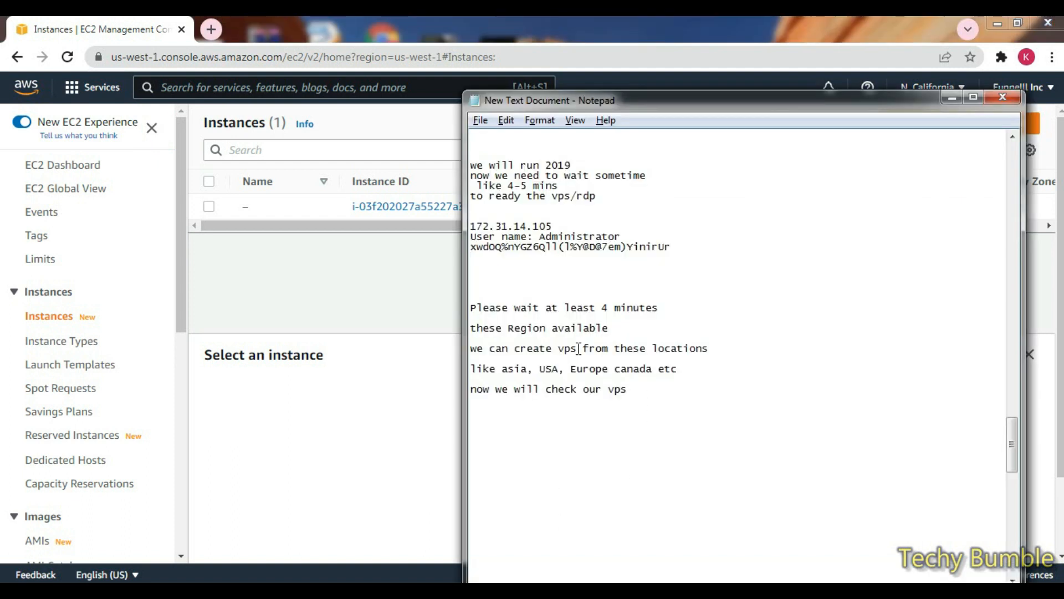
{"action": "key", "text": "Return"}
{"action": "type", "text": "now our"}
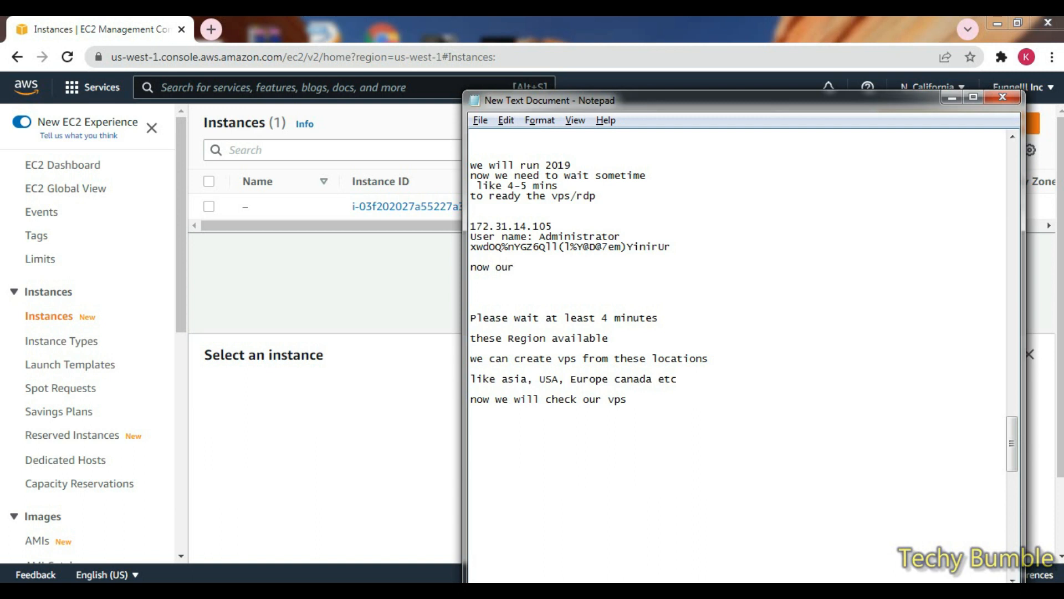
{"action": "type", "text": " vps ready foor use"}
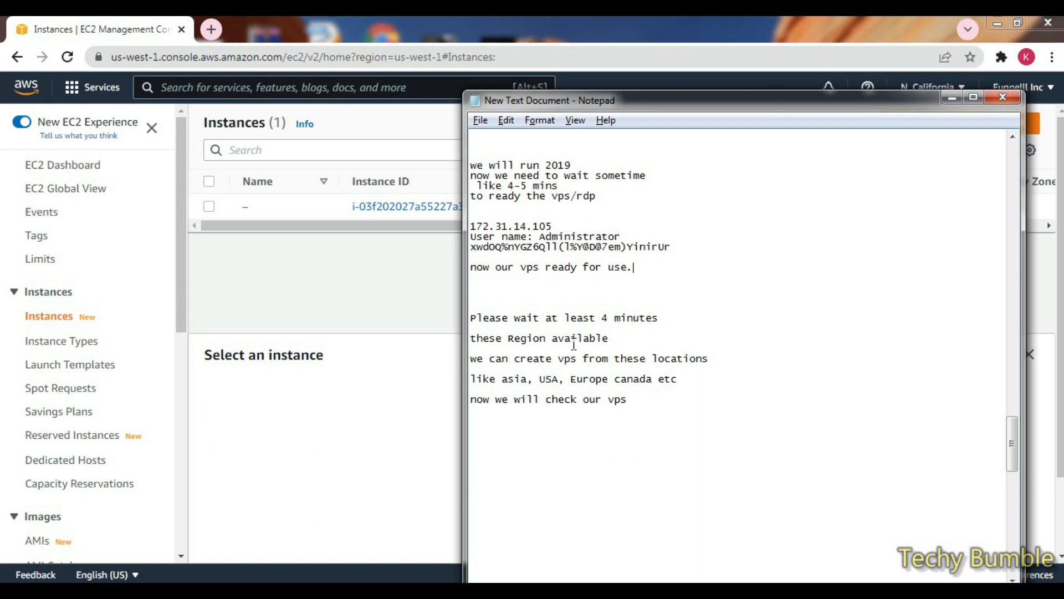
{"action": "type", "text": "."}
{"action": "key", "text": "Return"}
{"action": "type", "text": "lets "}
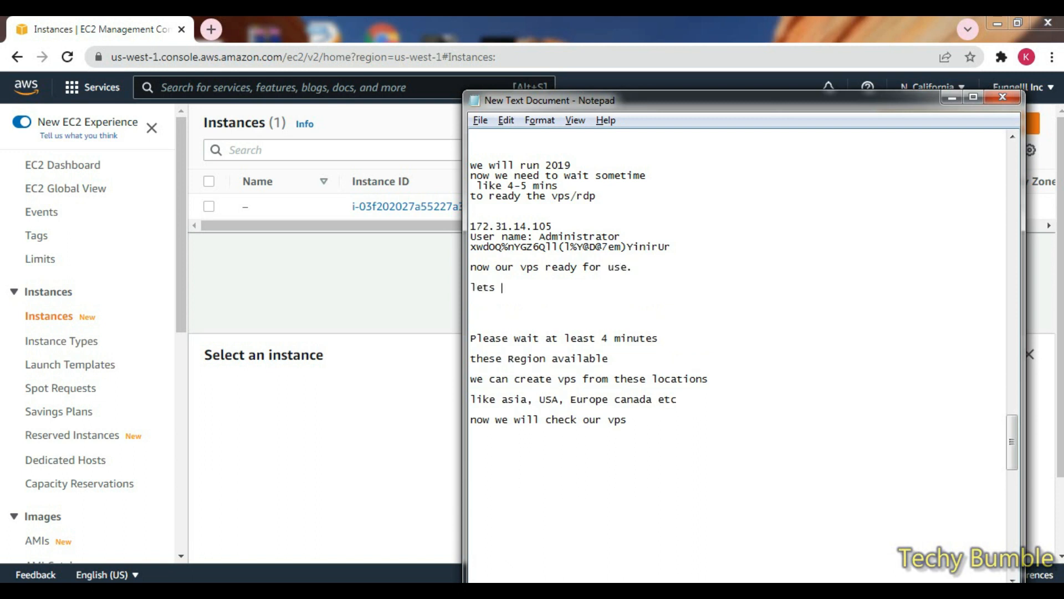
{"action": "type", "text": "connect the vps"}
Step: Bring up the Windows Run dialog and add the line "type mstsc" at the end of the Notepad document
{"action": "left_click", "coordinate": [497, 450]}
{"action": "scroll", "coordinate": [584, 447], "scroll_direction": "down", "scroll_amount": 7}
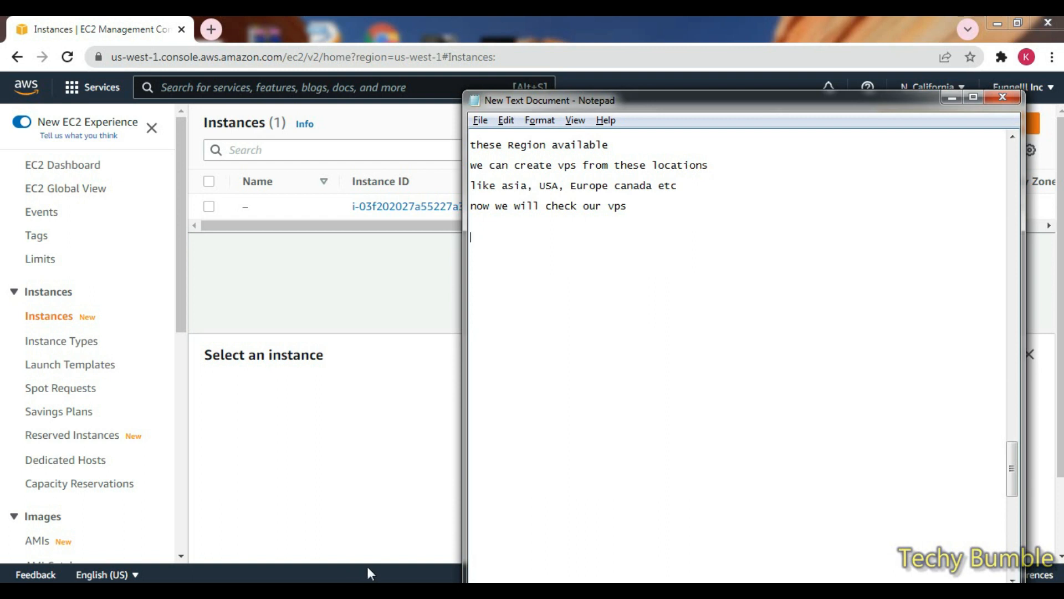
{"action": "key", "text": "super+r"}
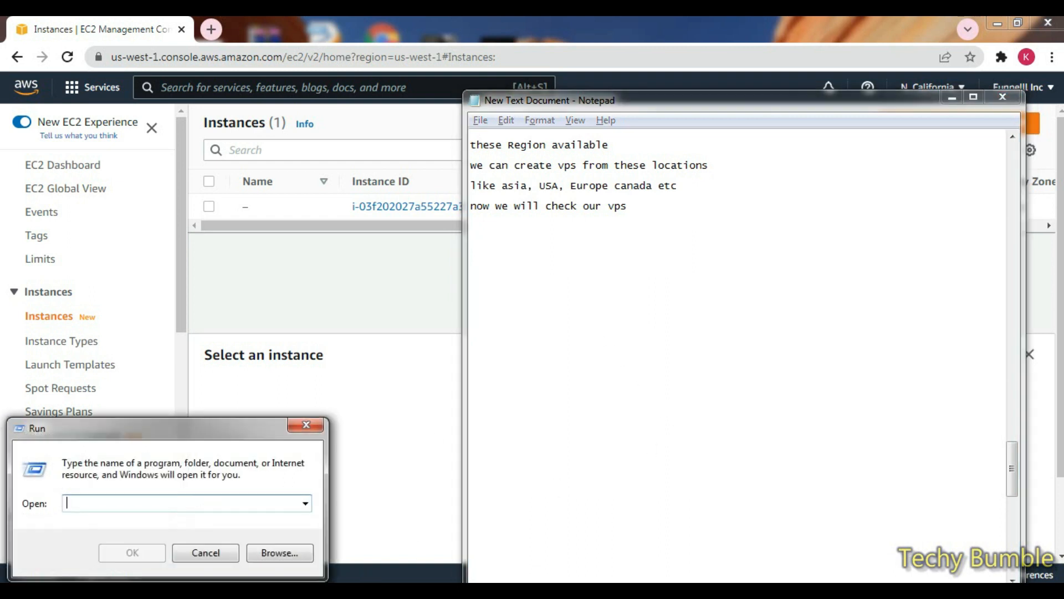
{"action": "left_click", "coordinate": [144, 502]}
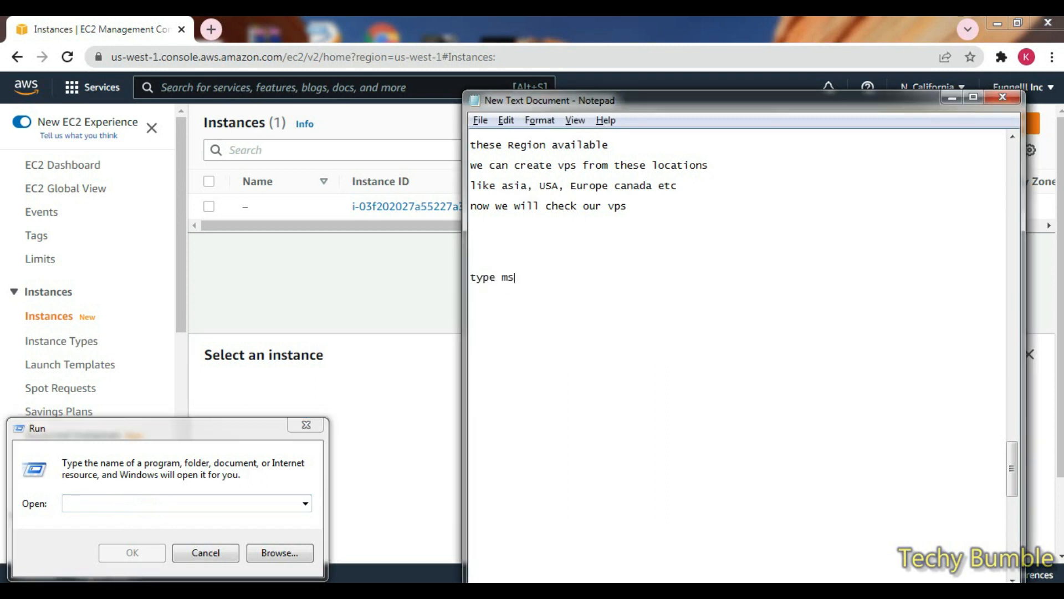
Step: Copy "mstsc" from the Notepad note into the Run dialog and run it to launch Remote Desktop Connection
{"action": "double_click", "coordinate": [518, 279]}
{"action": "right_click", "coordinate": [519, 279]}
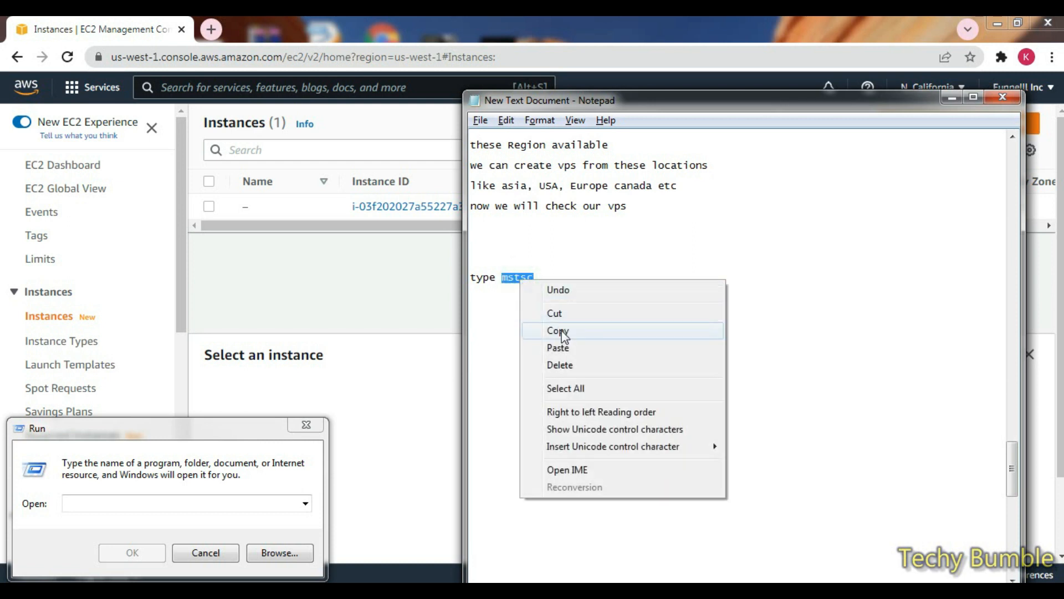
{"action": "left_click", "coordinate": [560, 331]}
{"action": "left_click", "coordinate": [148, 502]}
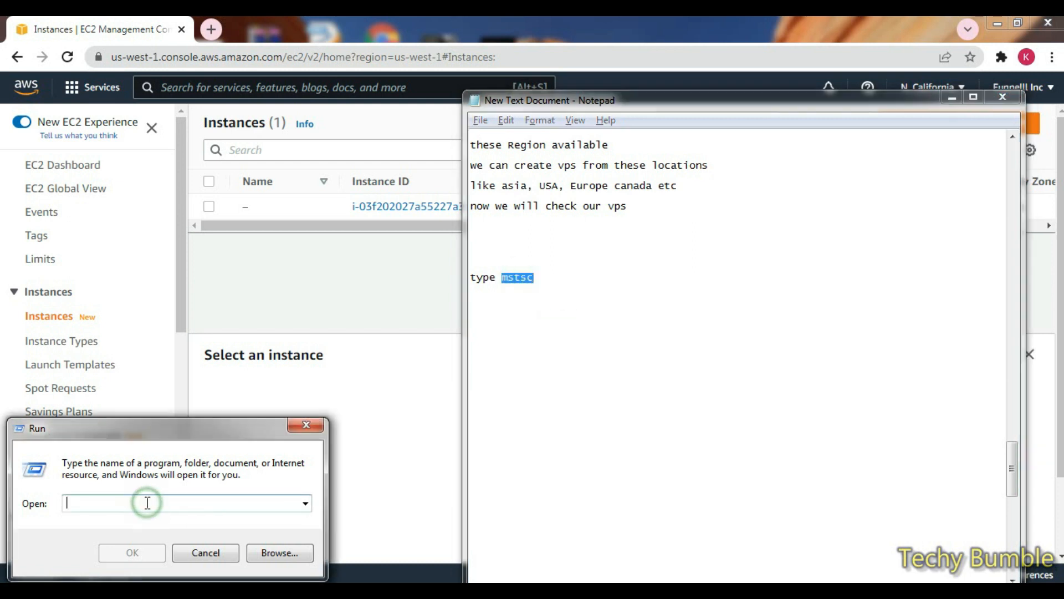
{"action": "right_click", "coordinate": [148, 503]}
{"action": "left_click", "coordinate": [202, 350]}
{"action": "left_click", "coordinate": [137, 554]}
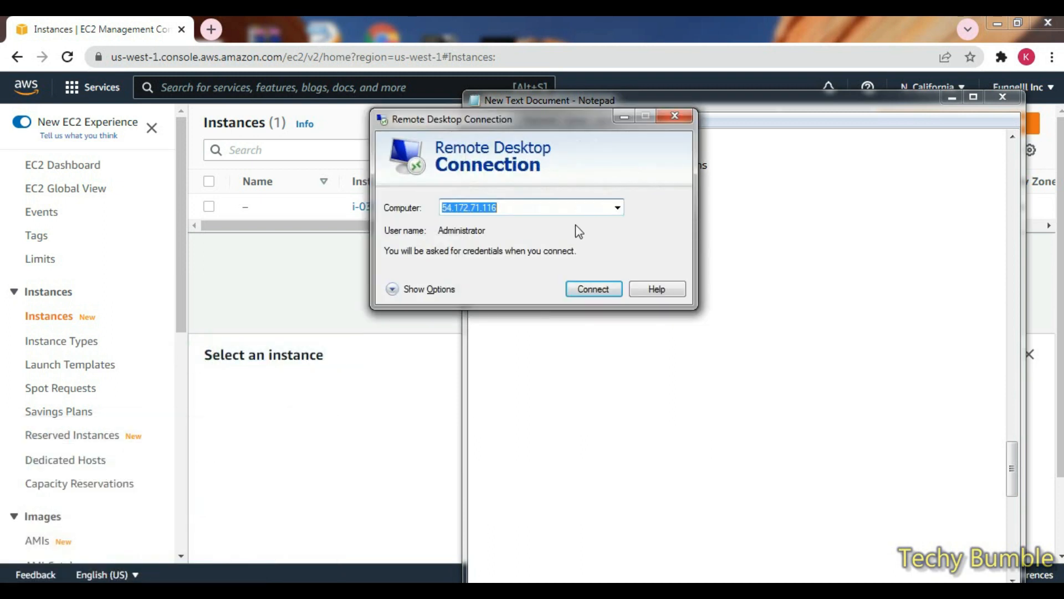
Step: Add the line "now copy the ip address" below "type mstsc" in the Notepad document
{"action": "left_click", "coordinate": [544, 340]}
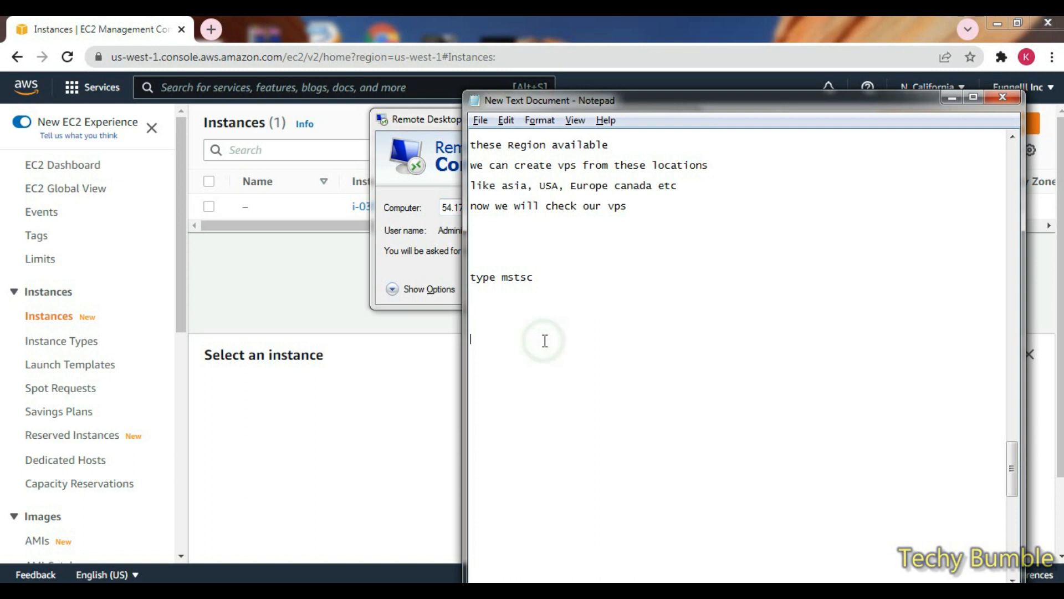
{"action": "key", "text": "BackSpace"}
{"action": "key", "text": "BackSpace"}
{"action": "type", "text": "now"}
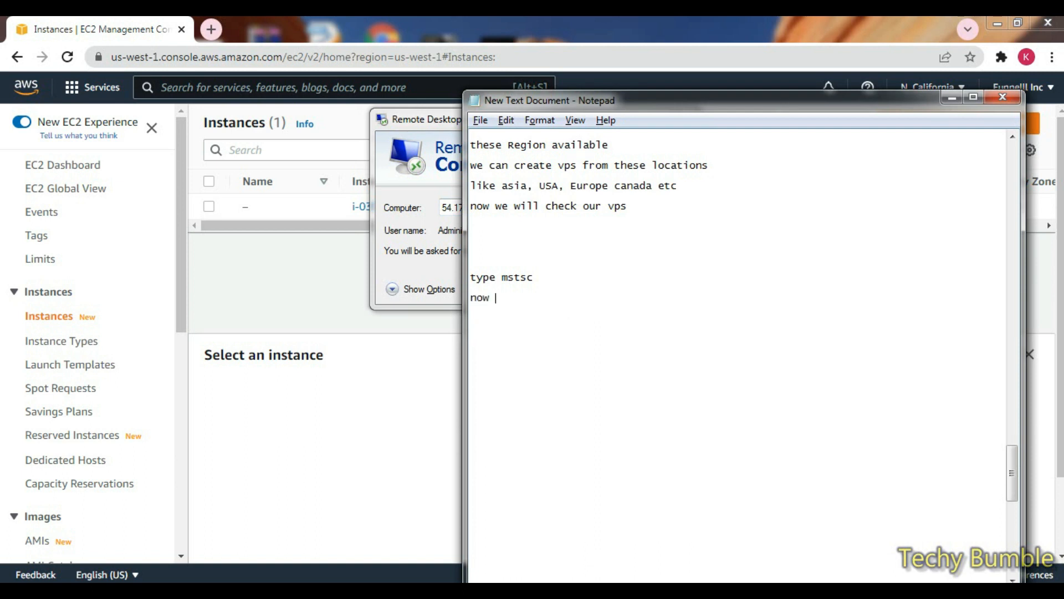
{"action": "type", "text": " copu"}
{"action": "type", "text": " the ip address"}
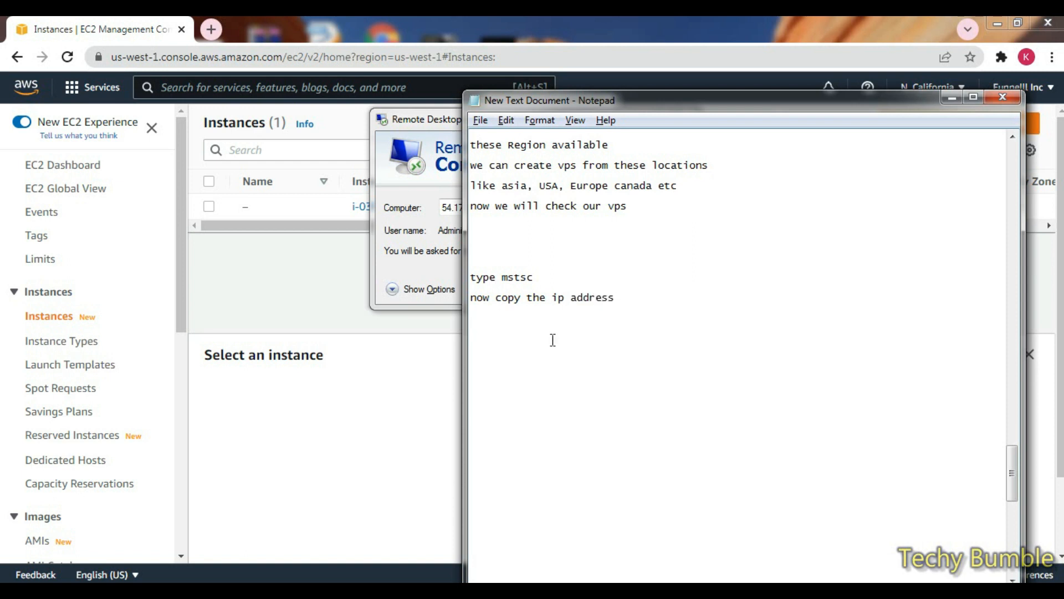
Step: Copy the IP address, user name and administrator password lines from the earlier Notepad notes to below "now copy the ip address"
{"action": "scroll", "coordinate": [553, 340], "scroll_direction": "up", "scroll_amount": 7}
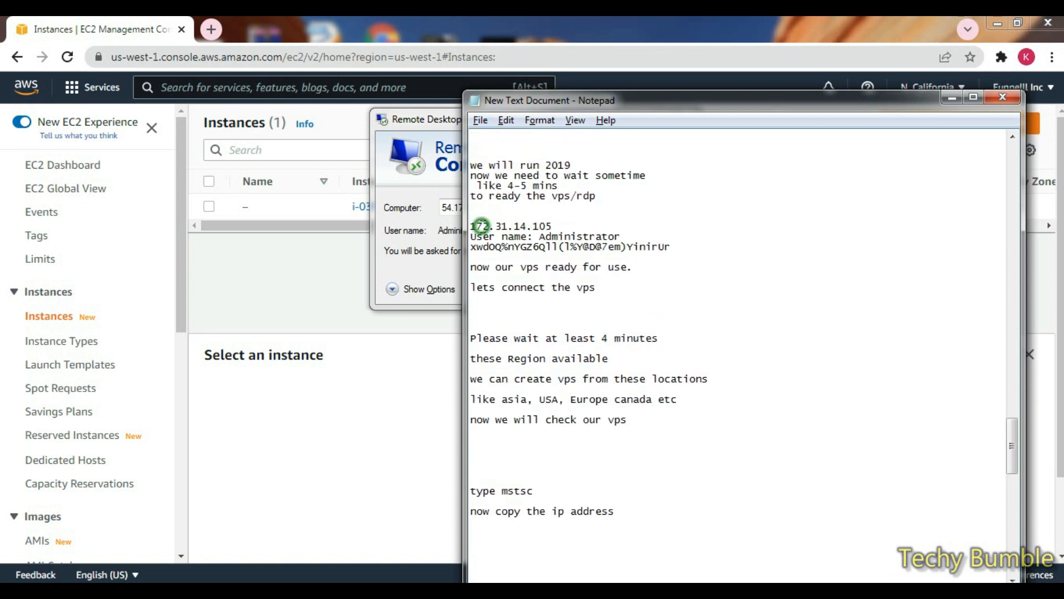
{"action": "left_click_drag", "start_coordinate": [477, 228], "coordinate": [684, 244]}
{"action": "scroll", "coordinate": [638, 359], "scroll_direction": "down", "scroll_amount": 5}
{"action": "left_click", "coordinate": [494, 387]}
{"action": "key", "text": "ctrl+v"}
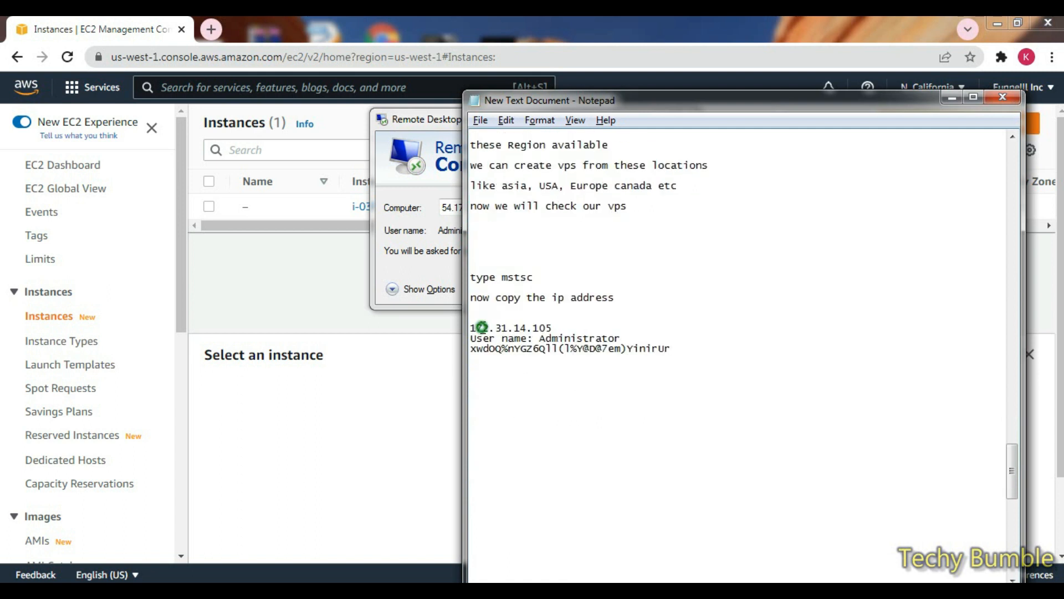
Step: Copy 172.31.14.105 from Notepad into the Remote Desktop Computer field and try to connect, dismissing the resulting message
{"action": "left_click_drag", "start_coordinate": [470, 327], "coordinate": [552, 328]}
{"action": "right_click", "coordinate": [530, 328]}
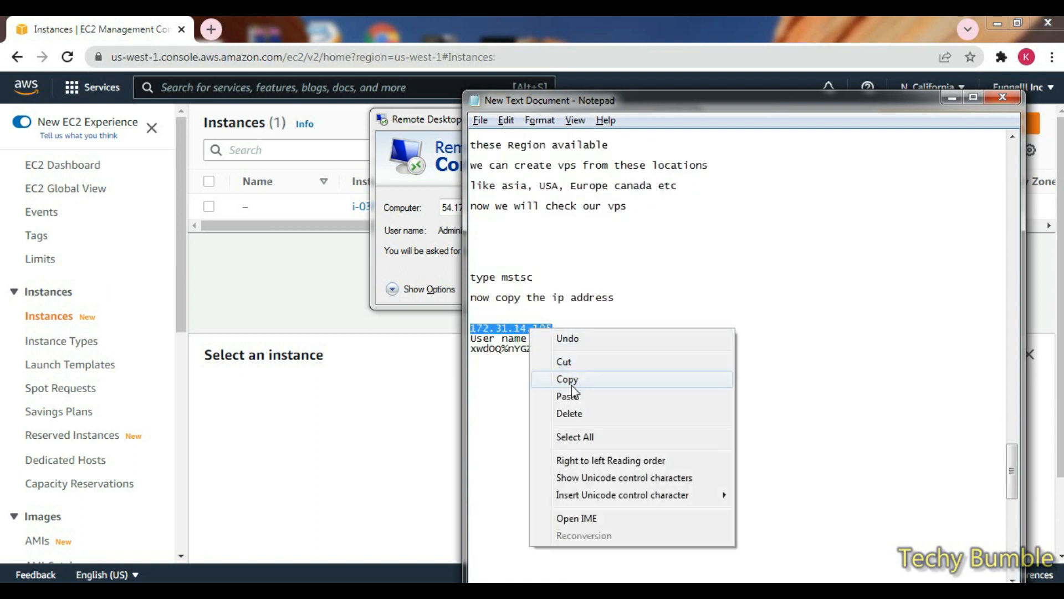
{"action": "left_click", "coordinate": [570, 379]}
{"action": "left_click", "coordinate": [449, 205]}
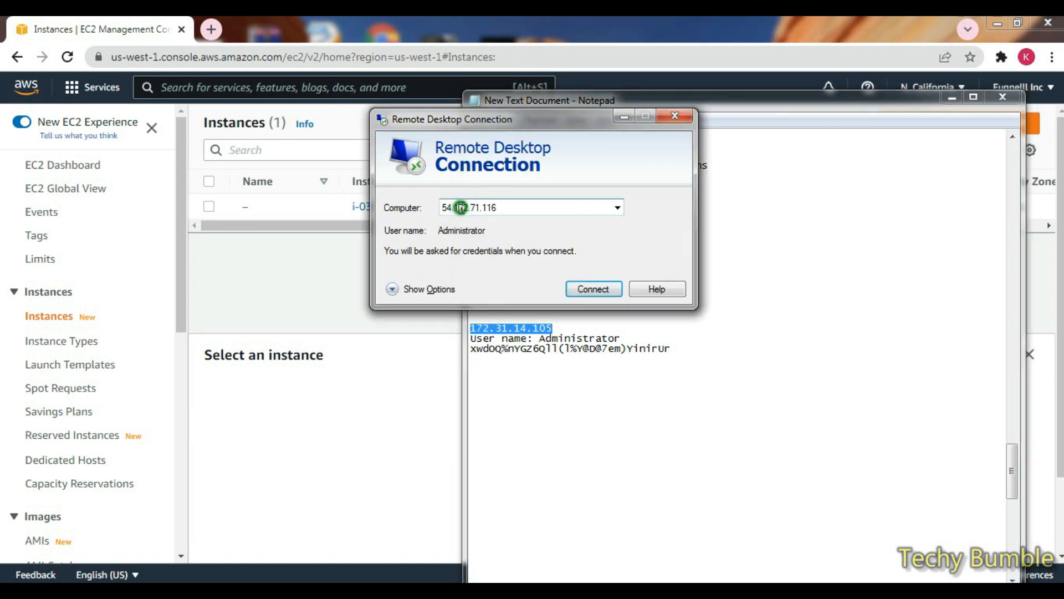
{"action": "double_click", "coordinate": [460, 207]}
{"action": "right_click", "coordinate": [462, 209]}
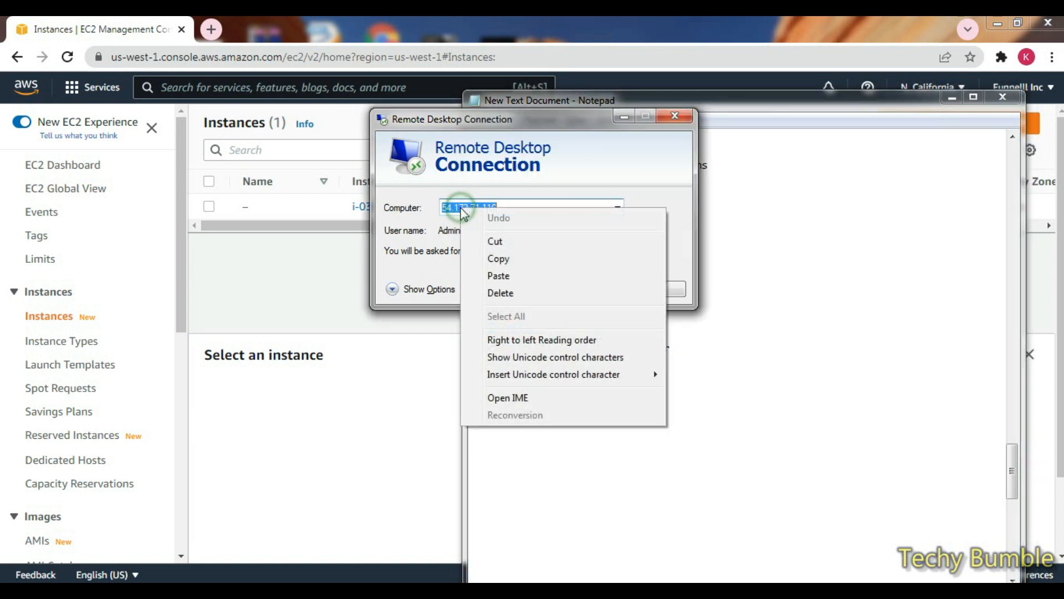
{"action": "left_click", "coordinate": [499, 275]}
{"action": "left_click", "coordinate": [593, 289]}
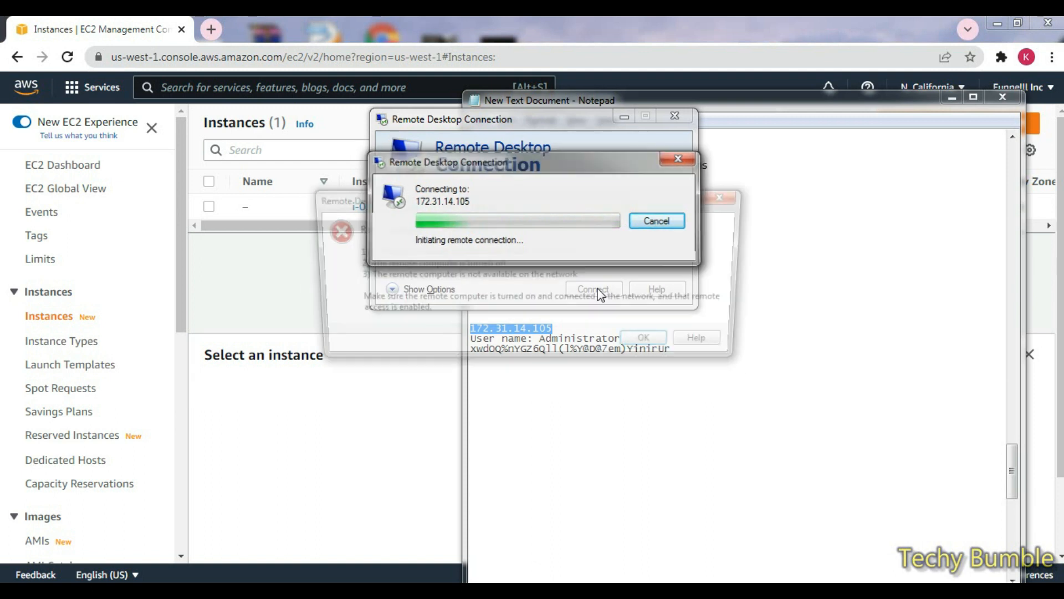
{"action": "left_click", "coordinate": [653, 343]}
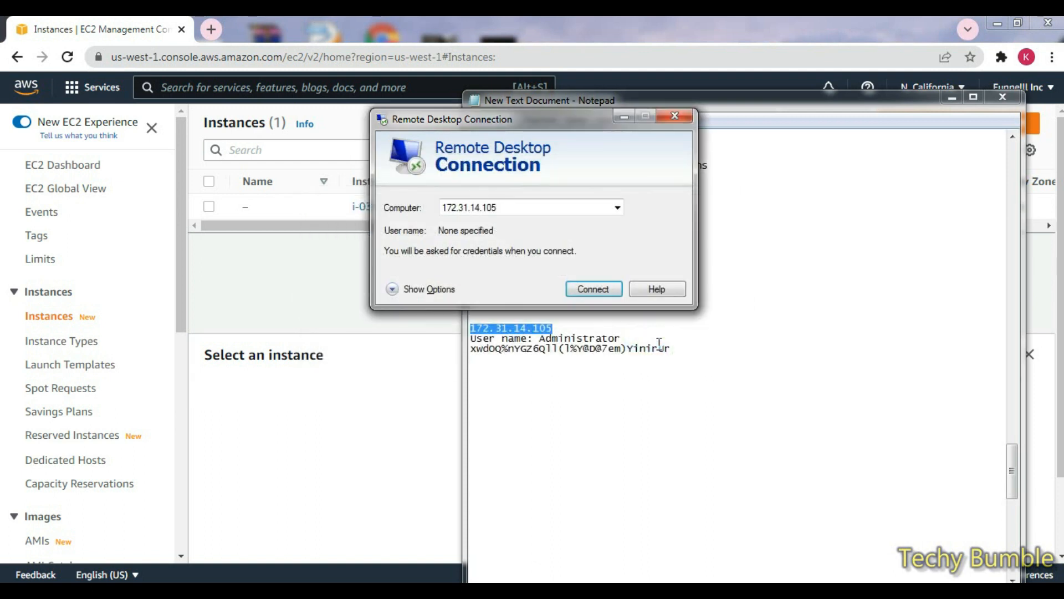
Step: Move the Remote Desktop Connection window clear of Notepad and add the line "they take time to ready the vps" below the login details
{"action": "left_click", "coordinate": [649, 373]}
{"action": "left_click_drag", "start_coordinate": [440, 126], "coordinate": [176, 115]}
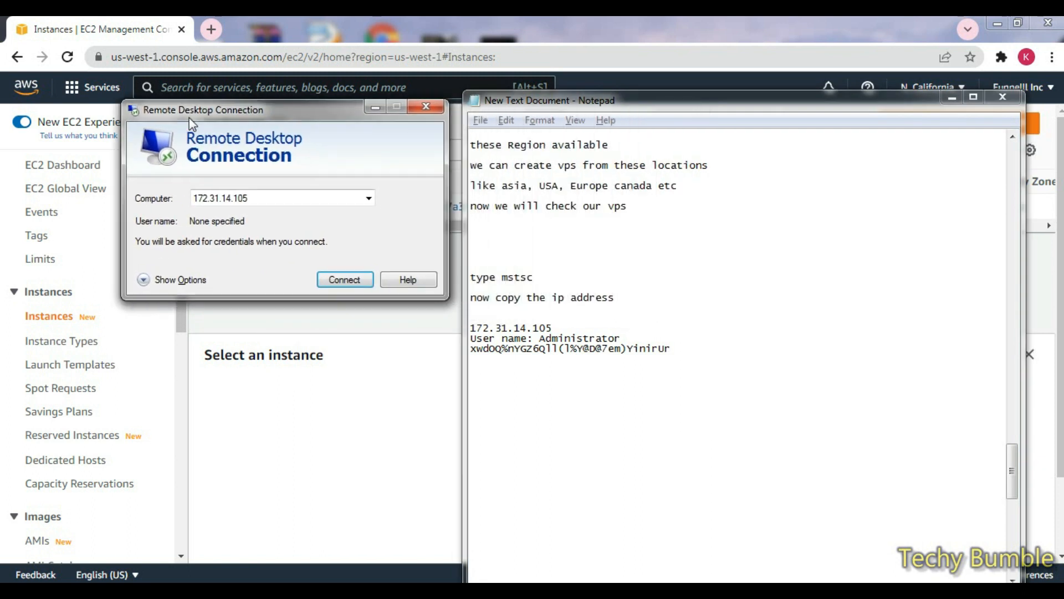
{"action": "left_click", "coordinate": [492, 382]}
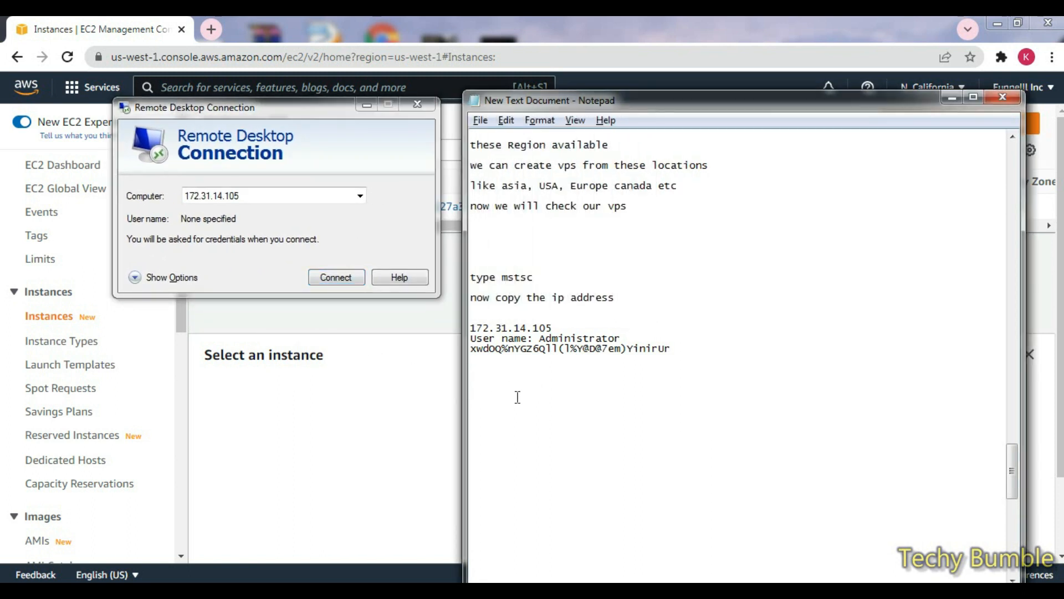
{"action": "type", "text": "they"}
{"action": "type", "text": "take time to ready"}
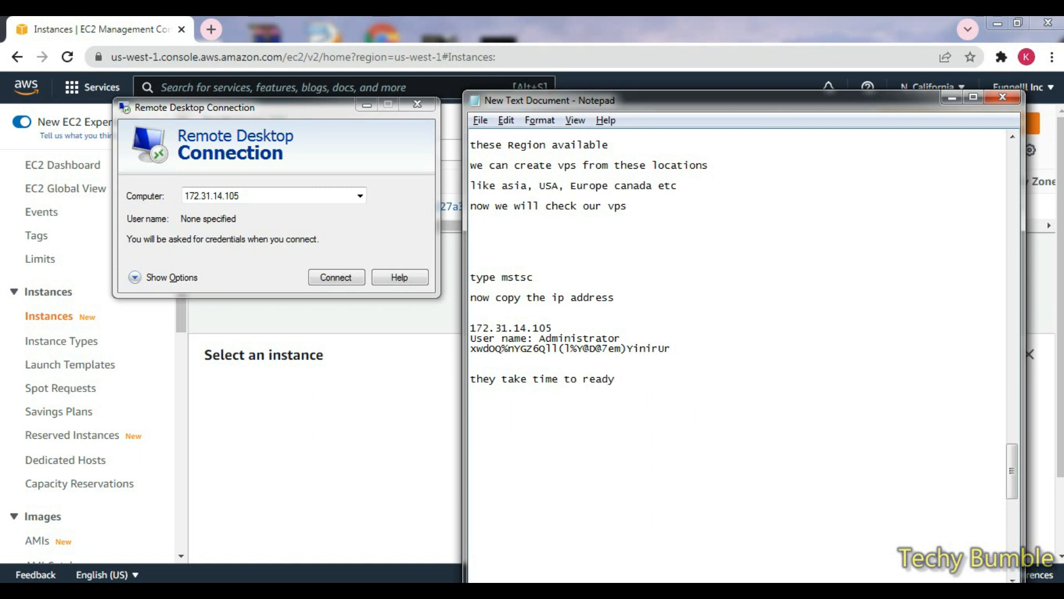
{"action": "type", "text": " the vps"}
Step: Try again to connect through Remote Desktop to 172.31.14.105
{"action": "double_click", "coordinate": [505, 329]}
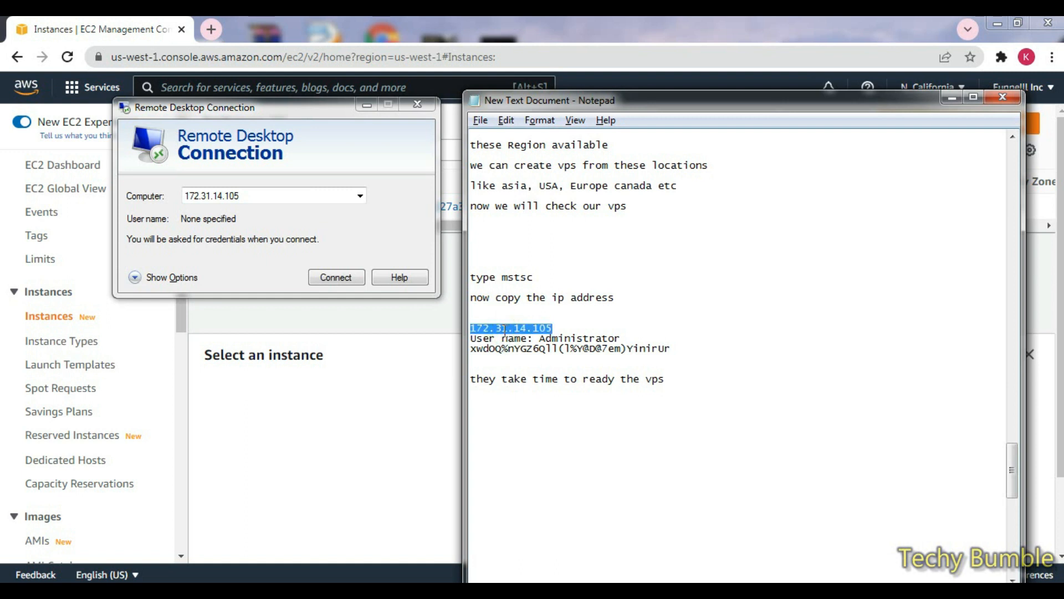
{"action": "left_click", "coordinate": [312, 193]}
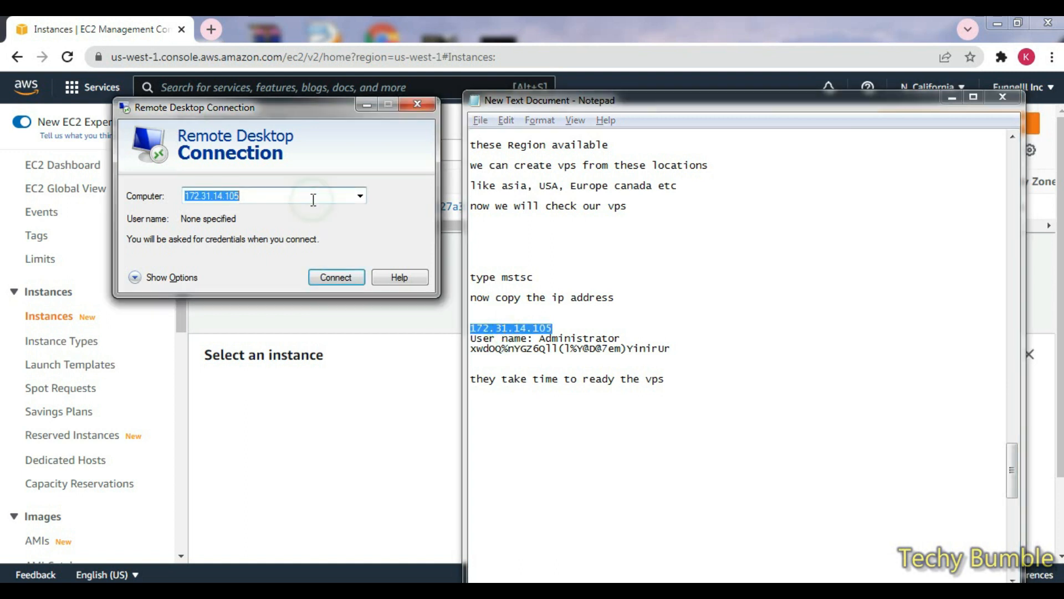
{"action": "left_click", "coordinate": [336, 278]}
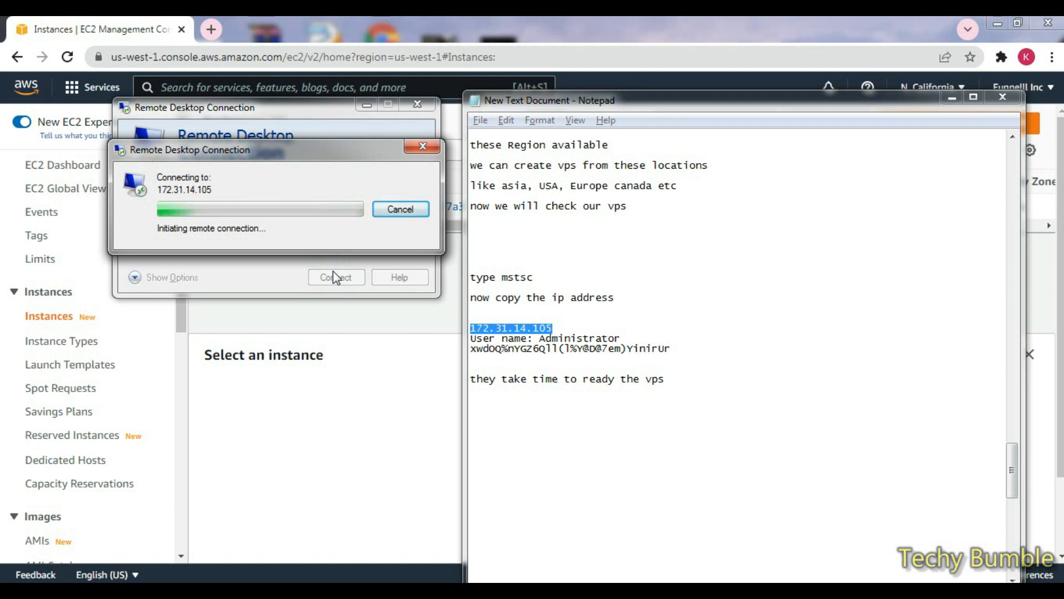
Step: Open the running instance's summary page in the EC2 console and add the line "Sorry i copied wrong address" in Notepad
{"action": "left_click", "coordinate": [95, 25]}
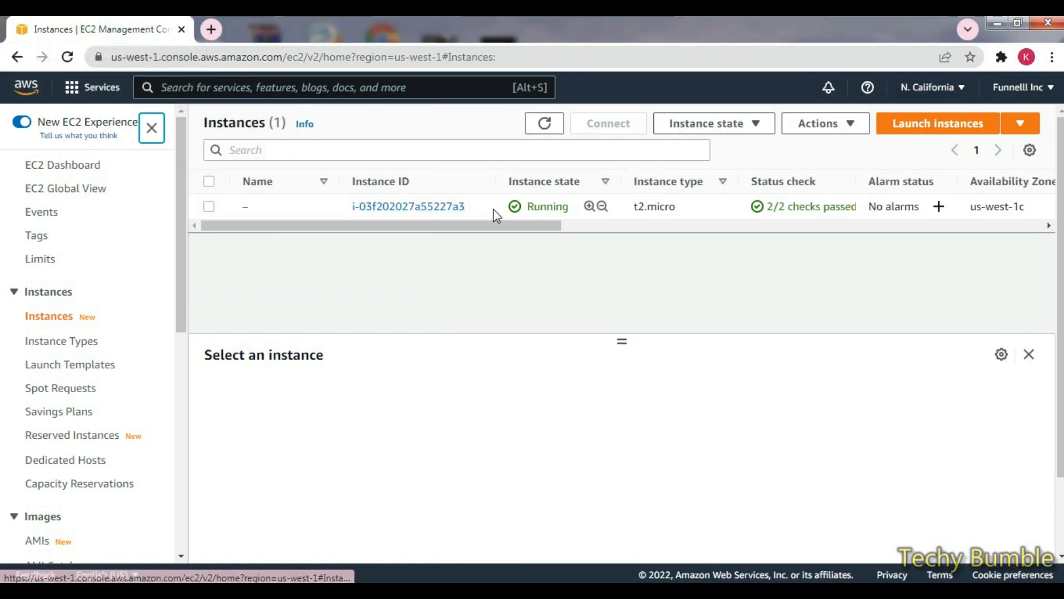
{"action": "left_click", "coordinate": [437, 208]}
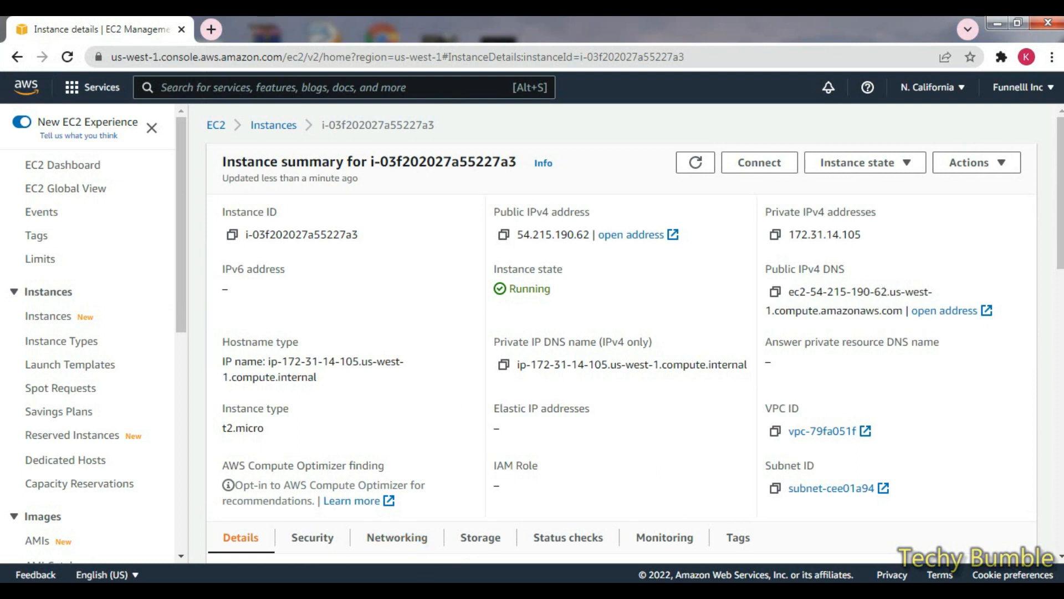
{"action": "key", "text": "alt+Tab"}
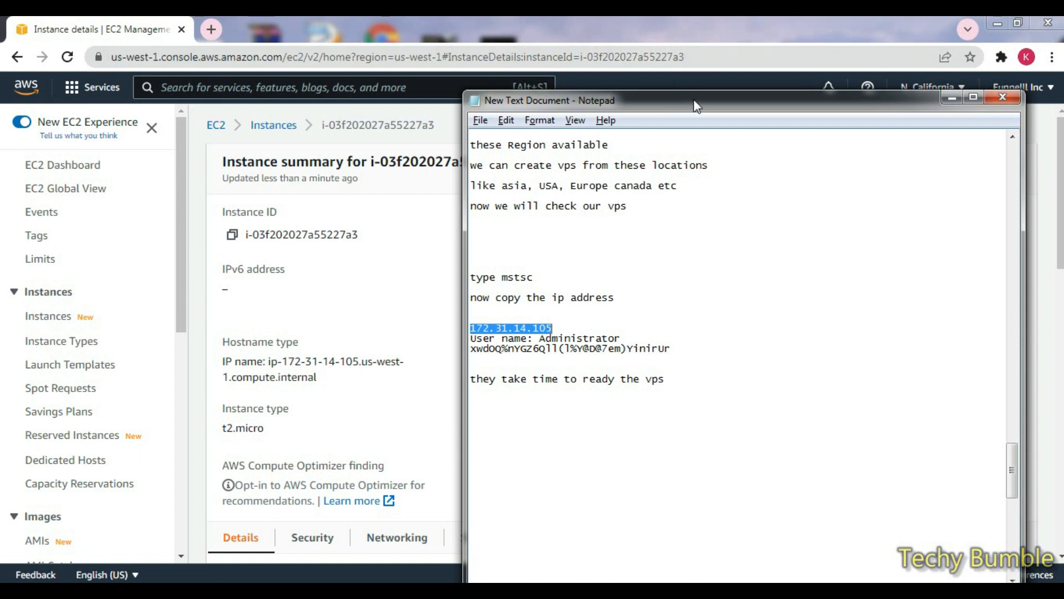
{"action": "left_click_drag", "start_coordinate": [699, 94], "coordinate": [702, 209]}
{"action": "scroll", "coordinate": [541, 499], "scroll_direction": "down", "scroll_amount": 2}
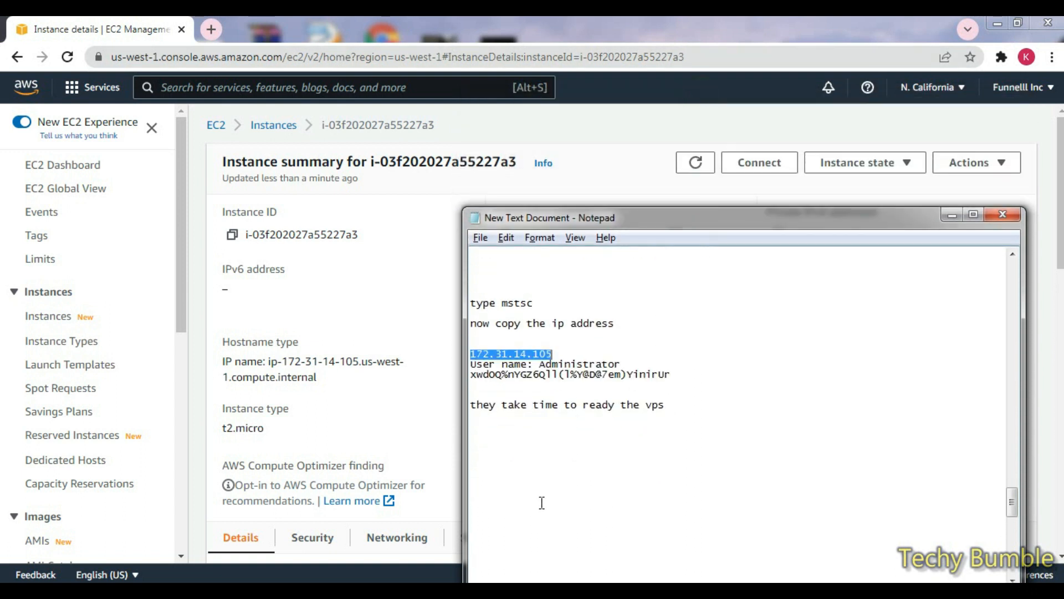
{"action": "left_click_drag", "start_coordinate": [594, 223], "coordinate": [626, 280]}
{"action": "left_click", "coordinate": [524, 457]}
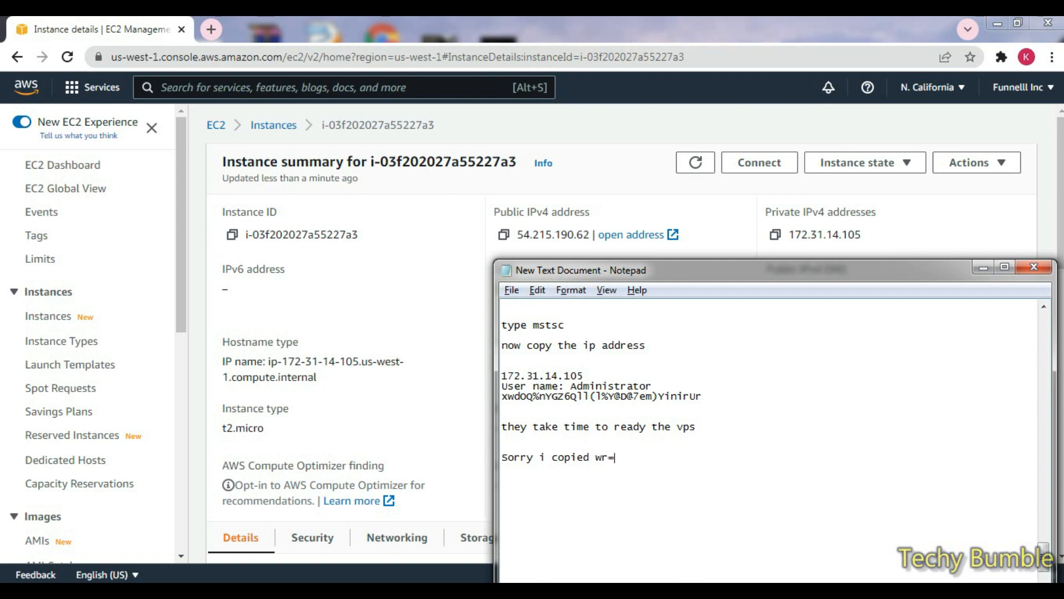
{"action": "type", "text": "ng addres"}
Step: Copy the instance's public IPv4 address, 54.215.190.62, and replace 172.31.14.105 with it in the lower Notepad login details
{"action": "left_click", "coordinate": [503, 235]}
{"action": "key", "text": "alt+Tab"}
{"action": "scroll", "coordinate": [641, 427], "scroll_direction": "down", "scroll_amount": 5}
{"action": "scroll", "coordinate": [642, 428], "scroll_direction": "up", "scroll_amount": 5}
{"action": "double_click", "coordinate": [541, 375]}
{"action": "key", "text": "ctrl+v"}
{"action": "key", "text": "Return"}
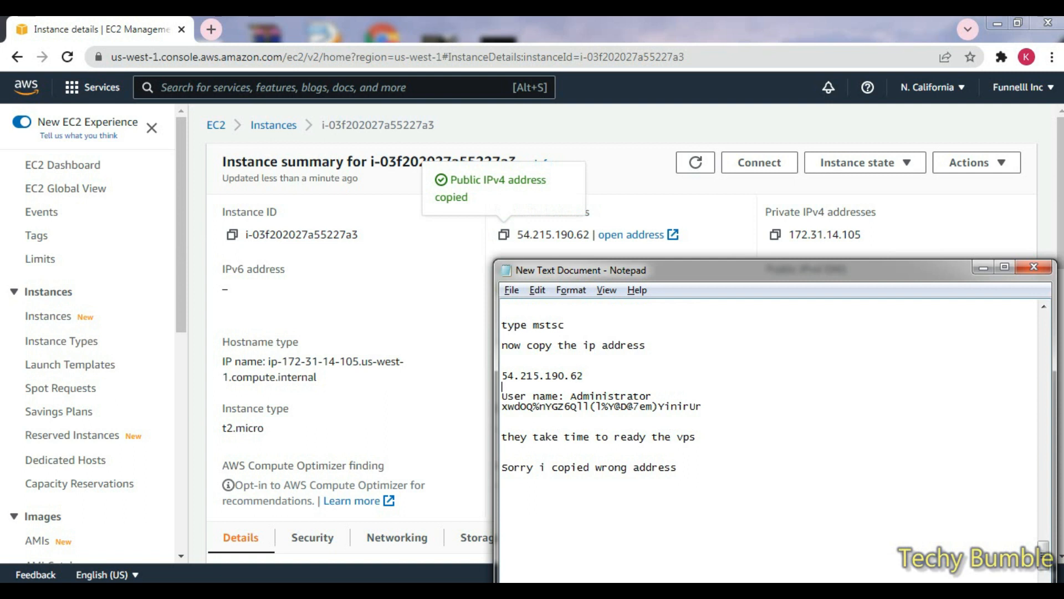
Step: Add the line "now they will work" at the end of the Notepad notes
{"action": "scroll", "coordinate": [566, 476], "scroll_direction": "down", "scroll_amount": 3}
{"action": "left_click", "coordinate": [529, 396]}
{"action": "type", "text": "n"}
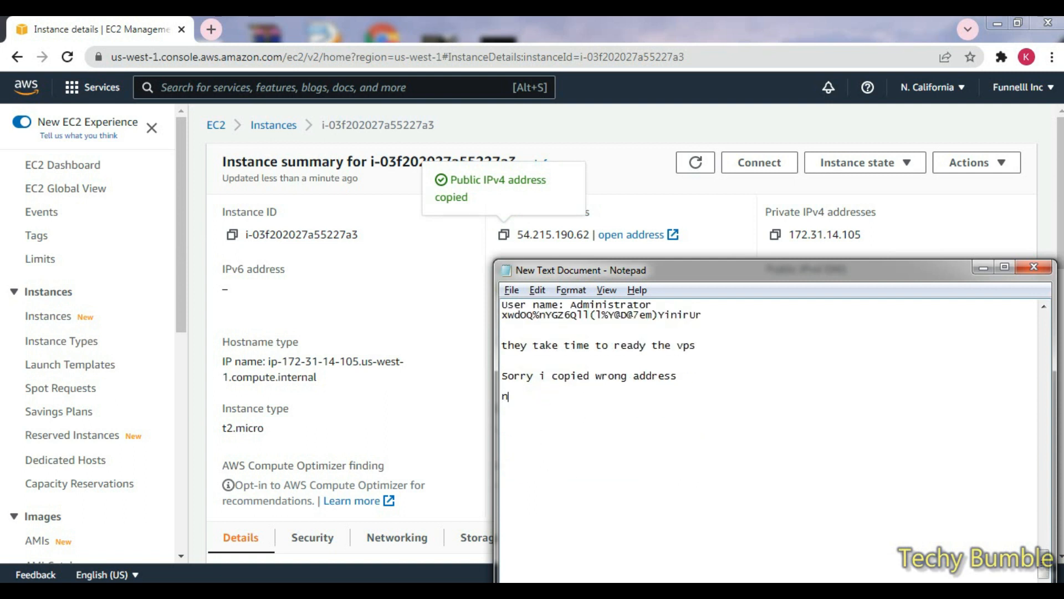
{"action": "type", "text": "ow they will work"}
Step: Copy 54.215.190.62 from Notepad, replace the Remote Desktop computer address with it, and start the connection
{"action": "scroll", "coordinate": [531, 398], "scroll_direction": "up", "scroll_amount": 3}
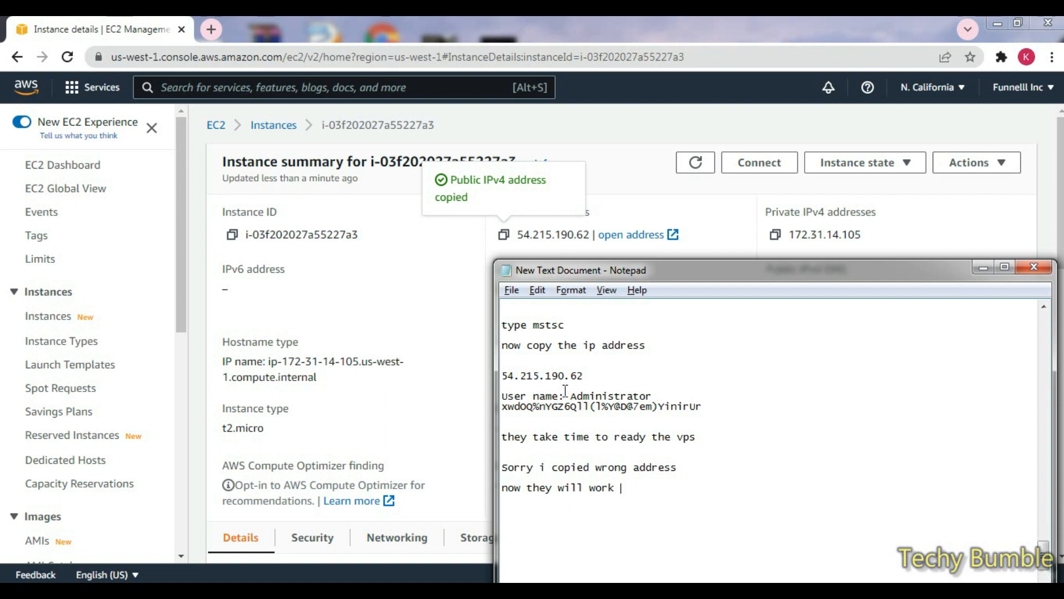
{"action": "double_click", "coordinate": [558, 377]}
{"action": "right_click", "coordinate": [558, 377]}
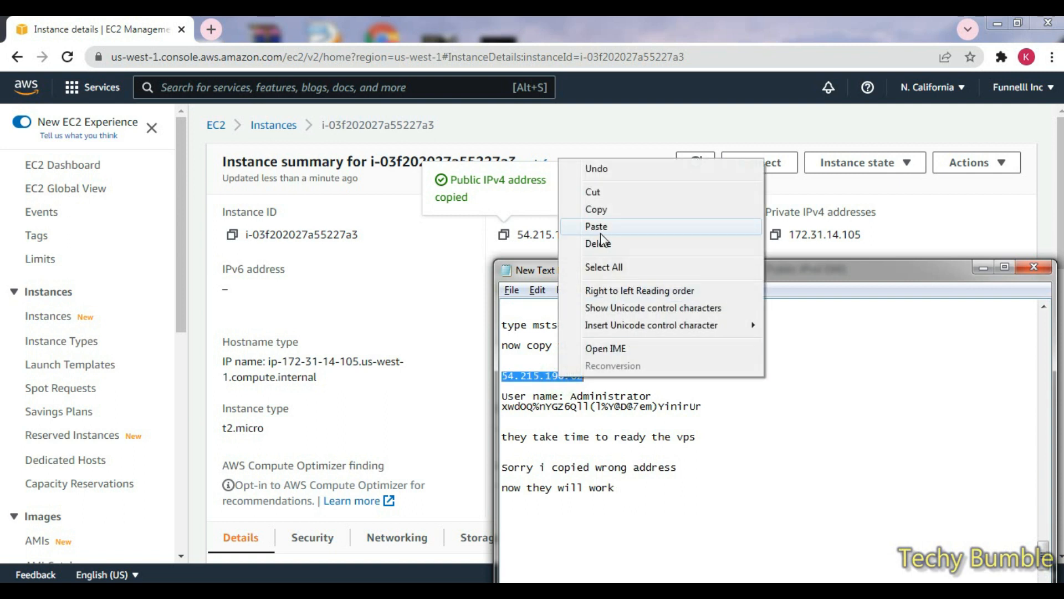
{"action": "left_click", "coordinate": [597, 209]}
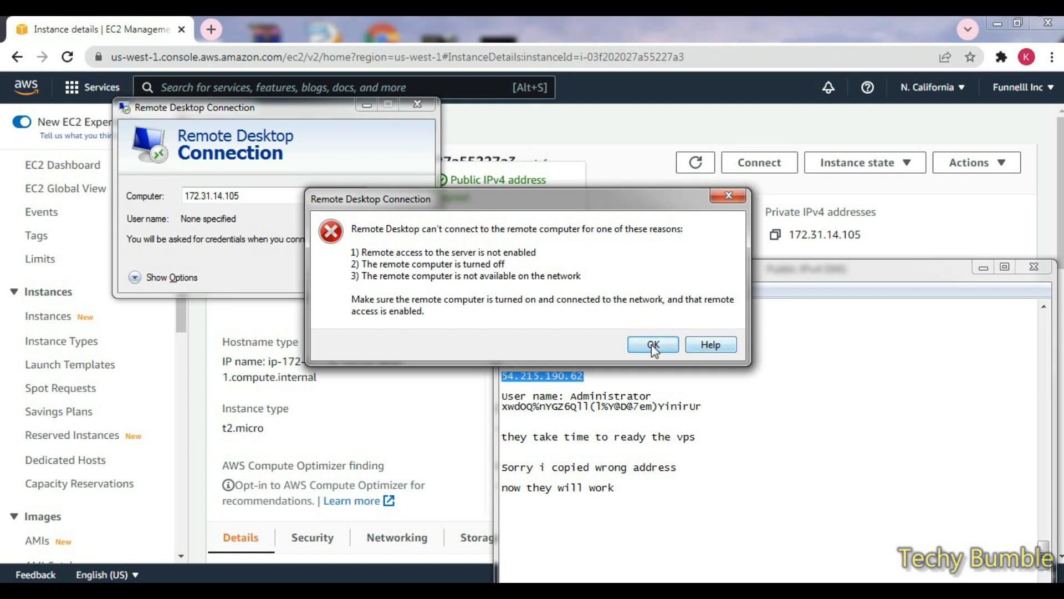
{"action": "left_click", "coordinate": [653, 345]}
{"action": "double_click", "coordinate": [244, 196]}
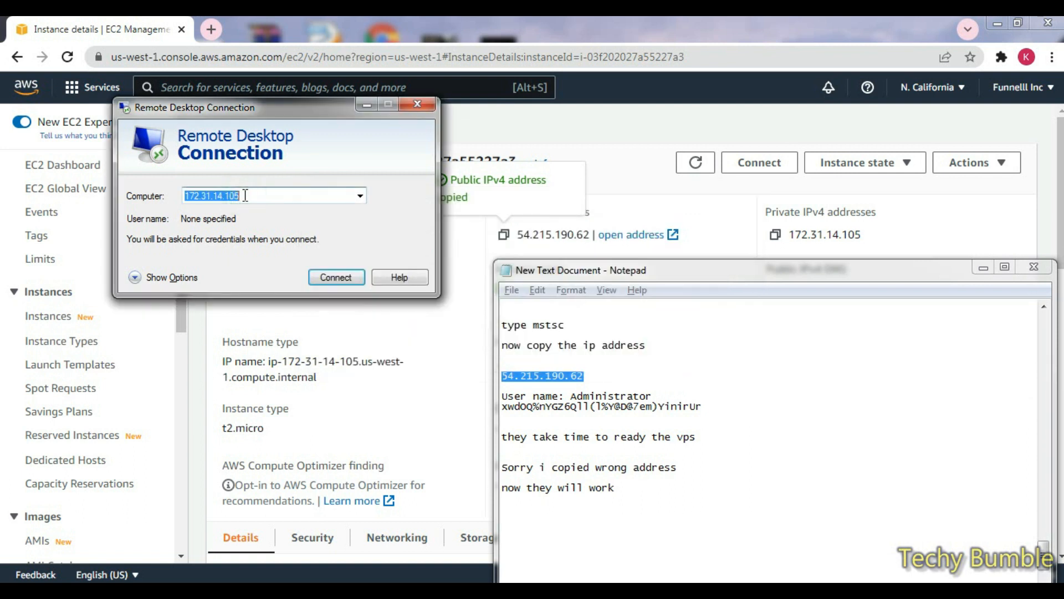
{"action": "key", "text": "ctrl+v"}
{"action": "left_click", "coordinate": [331, 277]}
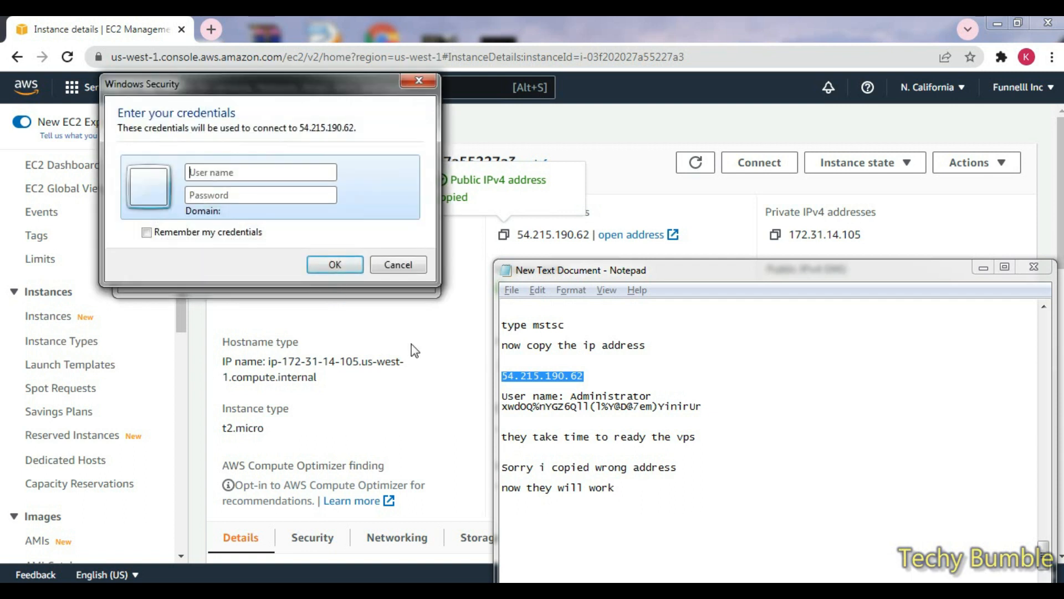
Step: Copy the user name Administrator and the account password from Notepad into the Windows Security credentials and submit them
{"action": "double_click", "coordinate": [595, 397]}
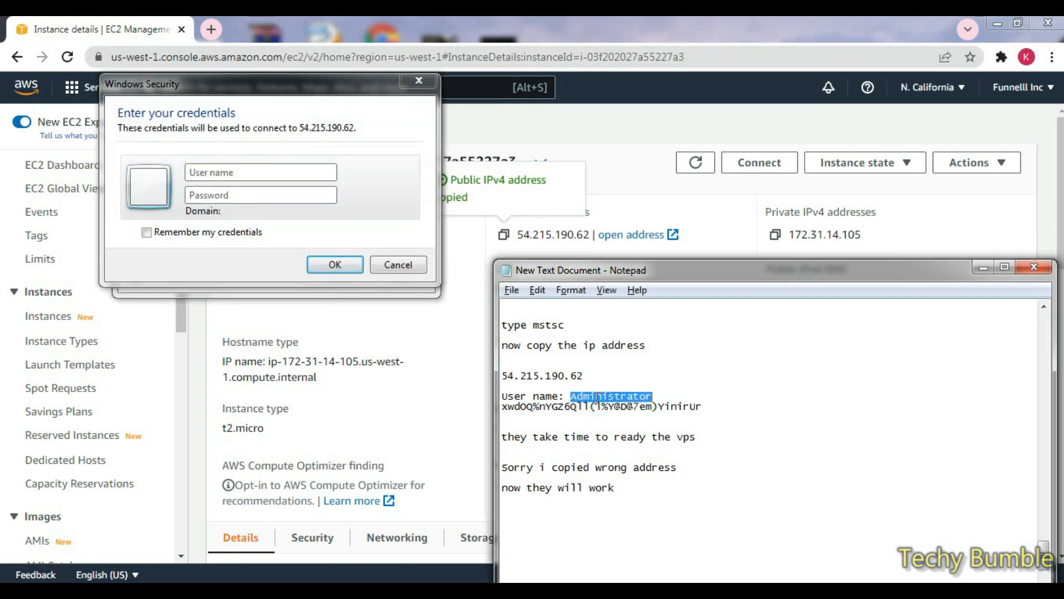
{"action": "left_click", "coordinate": [244, 172]}
{"action": "key", "text": "ctrl+v"}
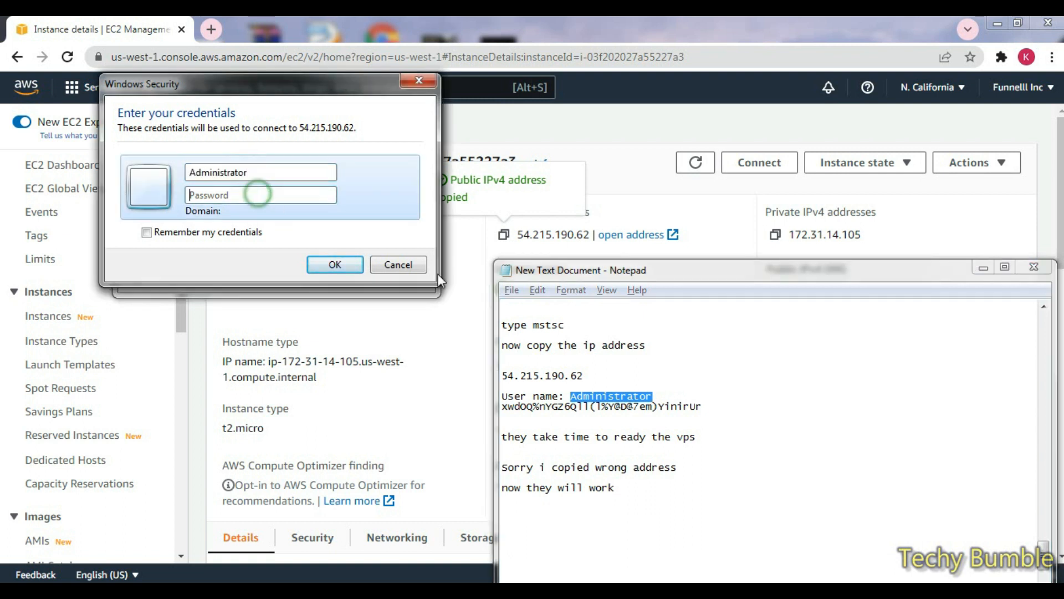
{"action": "left_click_drag", "start_coordinate": [502, 407], "coordinate": [703, 407]}
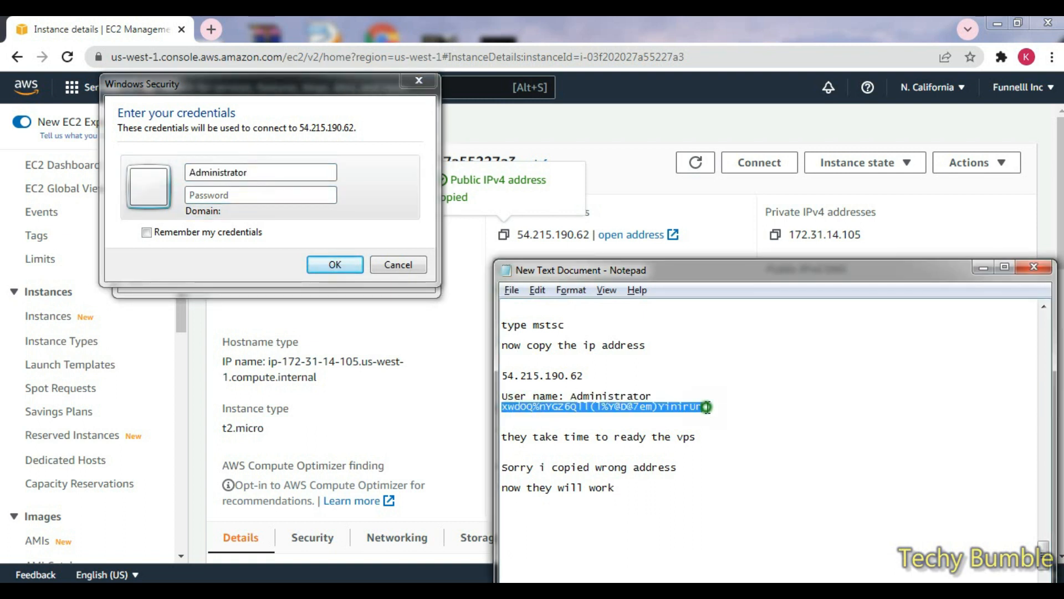
{"action": "right_click", "coordinate": [672, 409]}
{"action": "left_click", "coordinate": [721, 240]}
{"action": "left_click", "coordinate": [317, 195]}
{"action": "key", "text": "ctrl+v"}
{"action": "left_click", "coordinate": [339, 265]}
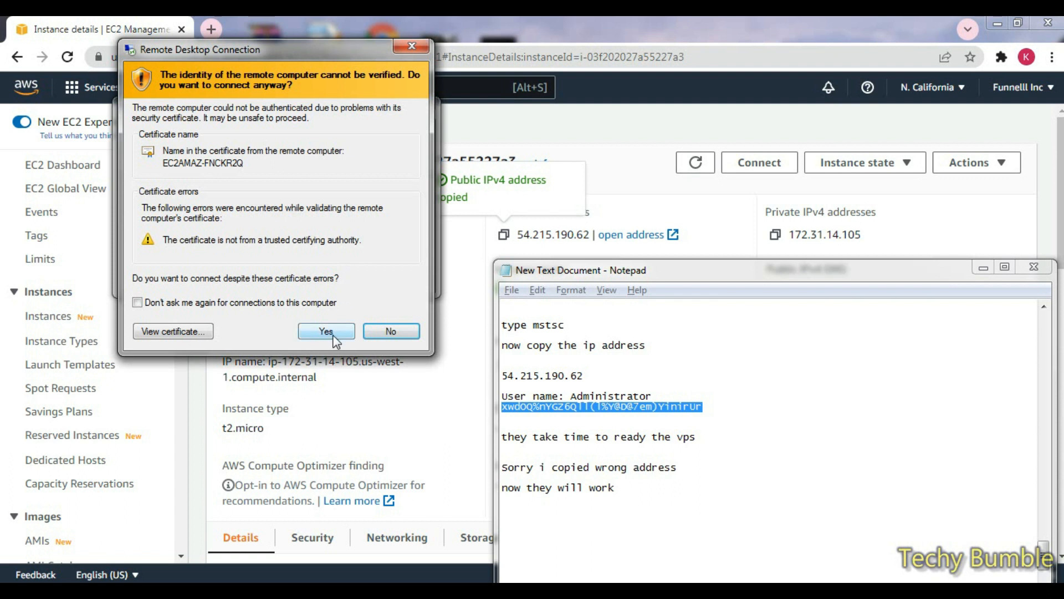
Step: Accept the untrusted certificate to open the remote session, and decline making the server discoverable on Network 2
{"action": "left_click", "coordinate": [327, 332]}
{"action": "left_click_drag", "start_coordinate": [593, 270], "coordinate": [604, 110]}
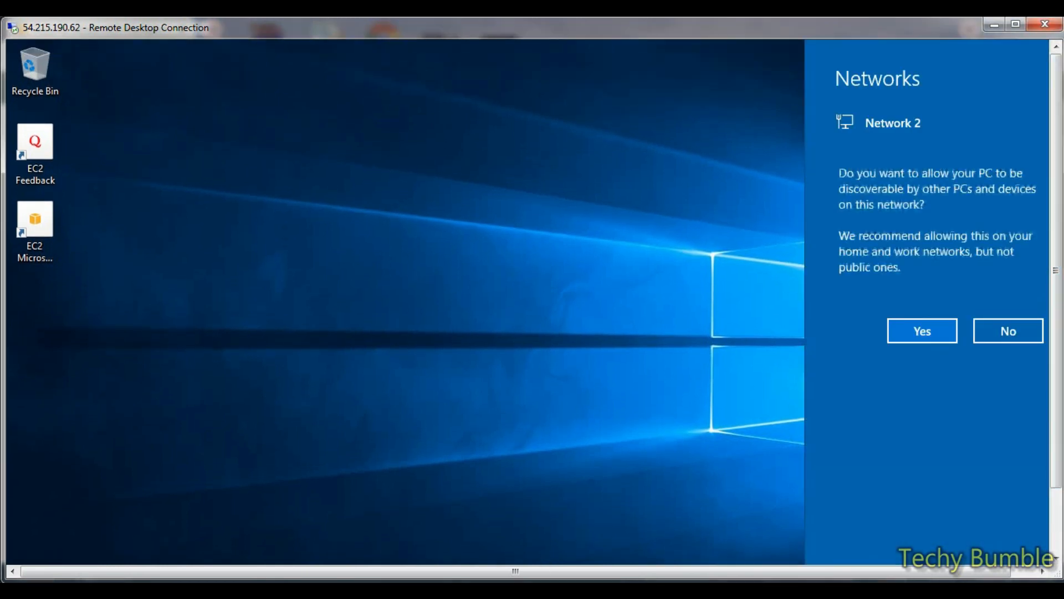
{"action": "left_click", "coordinate": [1009, 332]}
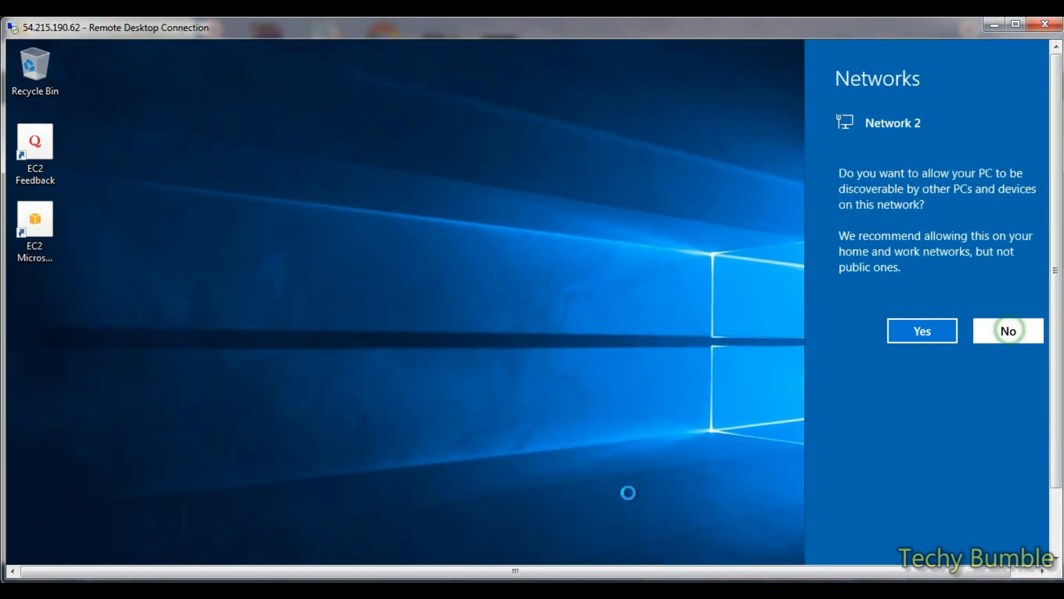
Step: Replace the Notepad notes below the password with the lines "our vps ready for work." and "lets check the vps speed"
{"action": "key", "text": "alt+Tab"}
{"action": "scroll", "coordinate": [770, 366], "scroll_direction": "down", "scroll_amount": 6}
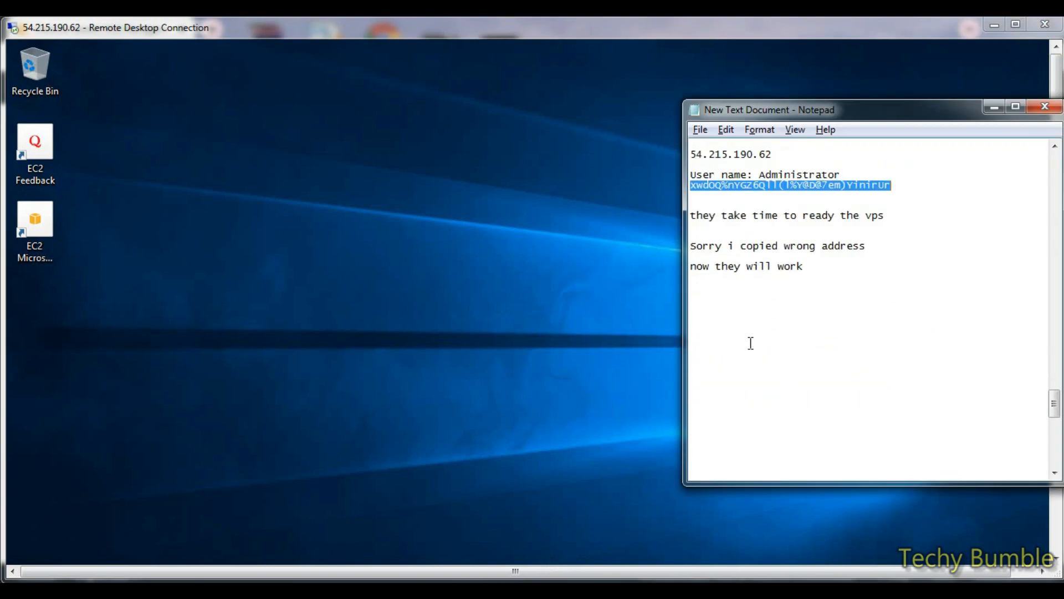
{"action": "scroll", "coordinate": [743, 347], "scroll_direction": "up", "scroll_amount": 1}
{"action": "left_click_drag", "start_coordinate": [809, 297], "coordinate": [697, 245]}
{"action": "key", "text": "BackSpace"}
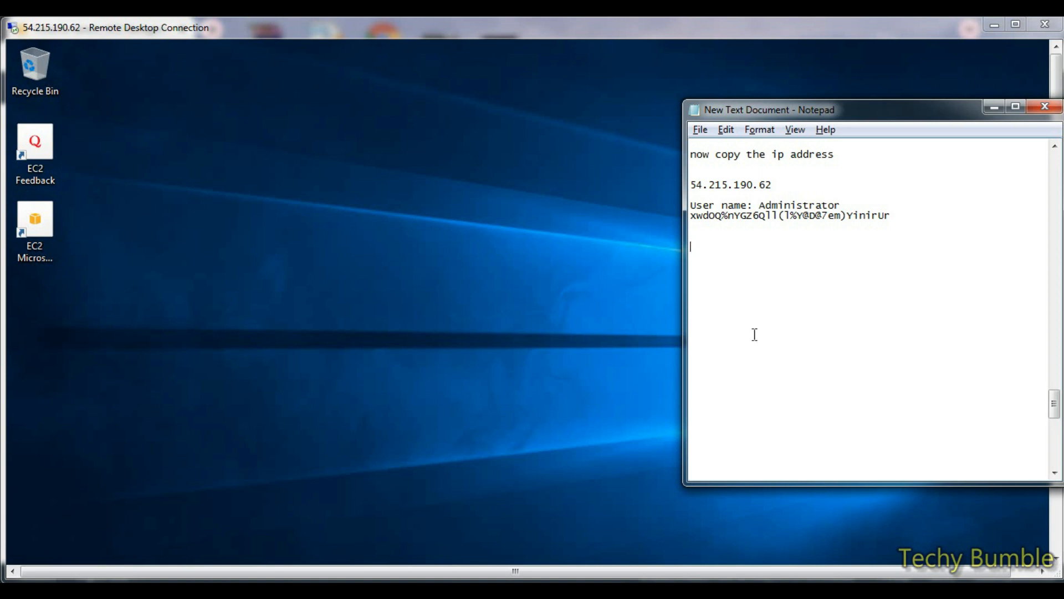
{"action": "type", "text": "our vps readt"}
{"action": "type", "text": " for work."}
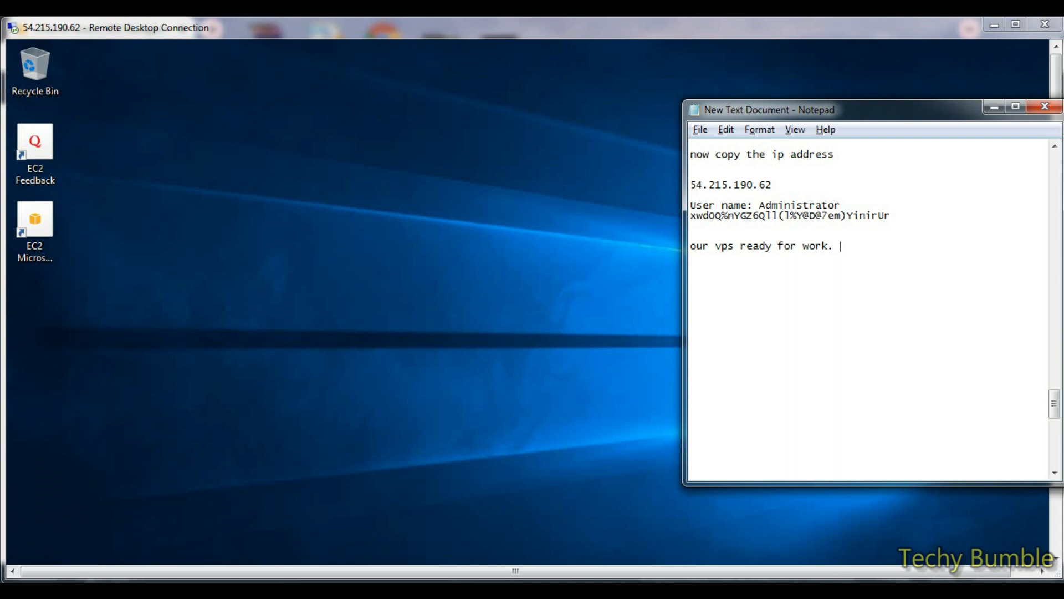
{"action": "type", "text": "lets check the vps"}
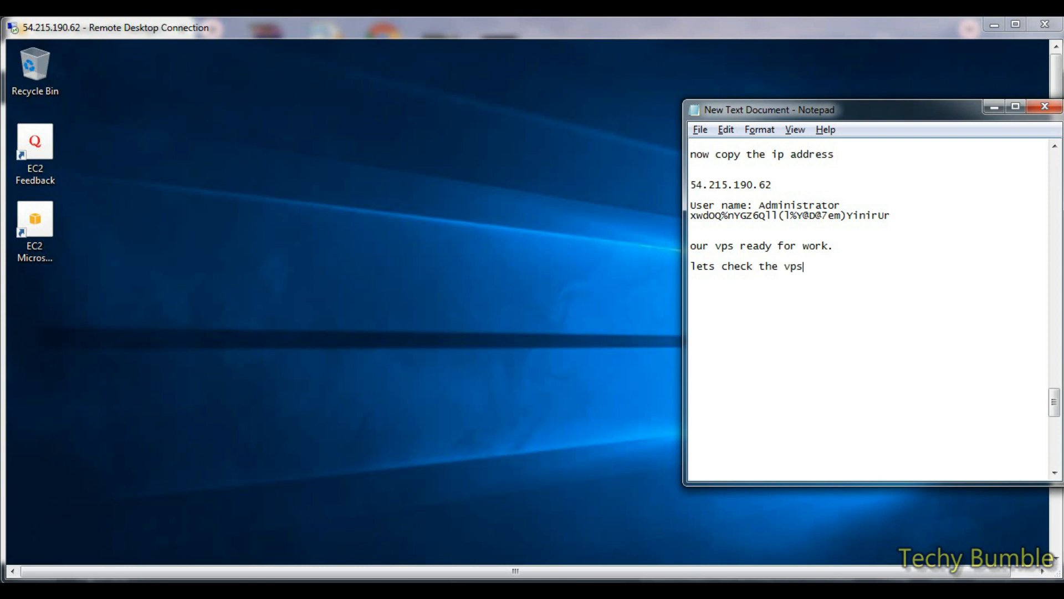
{"action": "type", "text": " speed"}
{"action": "left_click", "coordinate": [741, 298]}
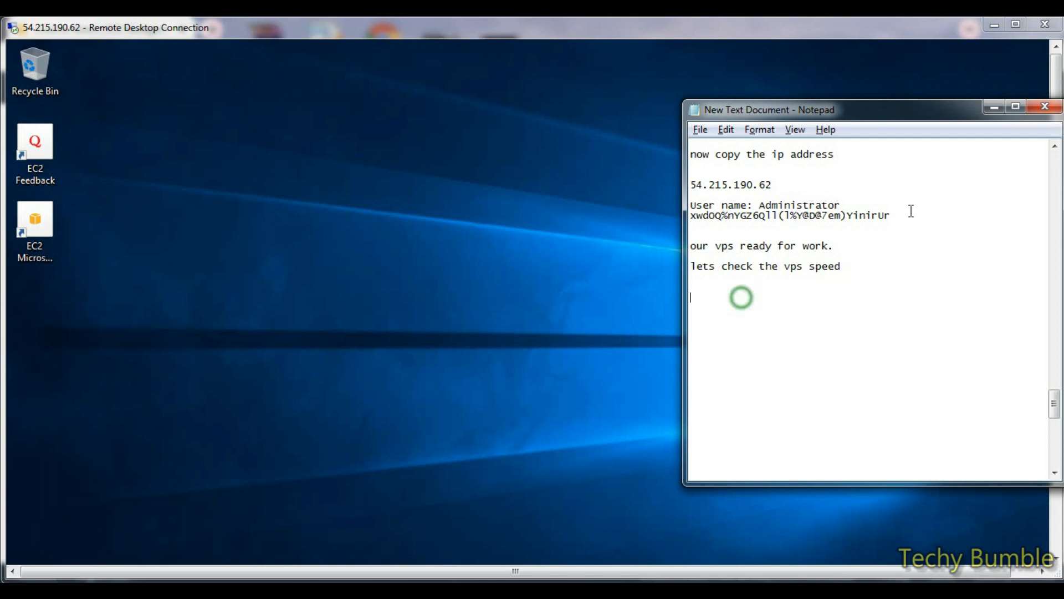
Step: Minimize Notepad, launch Internet Explorer in the remote session, and get past its Set up Internet Explorer 11 dialog
{"action": "left_click", "coordinate": [998, 113]}
{"action": "left_click_drag", "start_coordinate": [1057, 397], "coordinate": [1056, 456]}
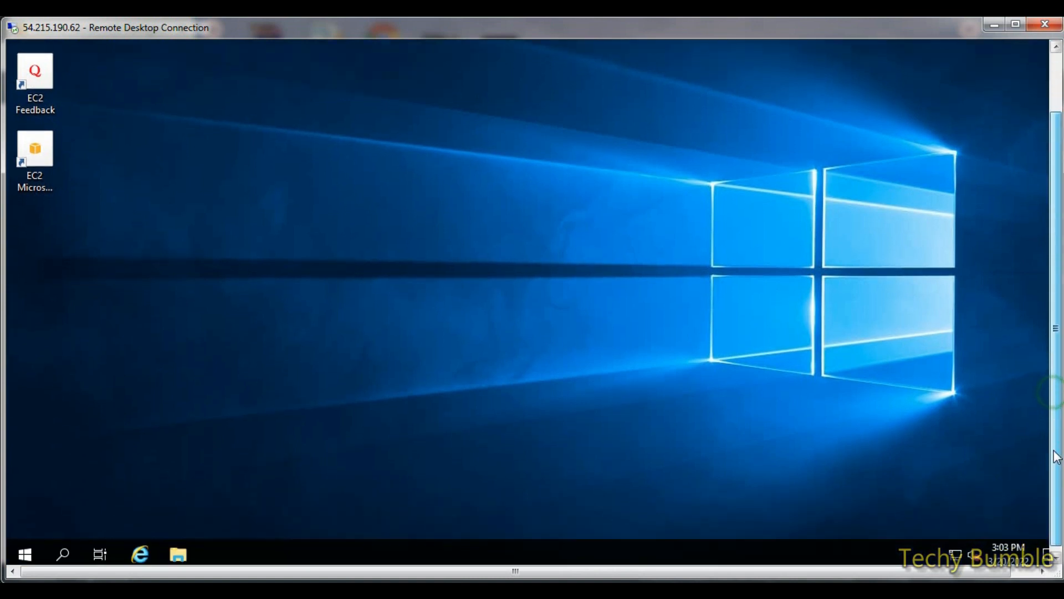
{"action": "left_click", "coordinate": [142, 552]}
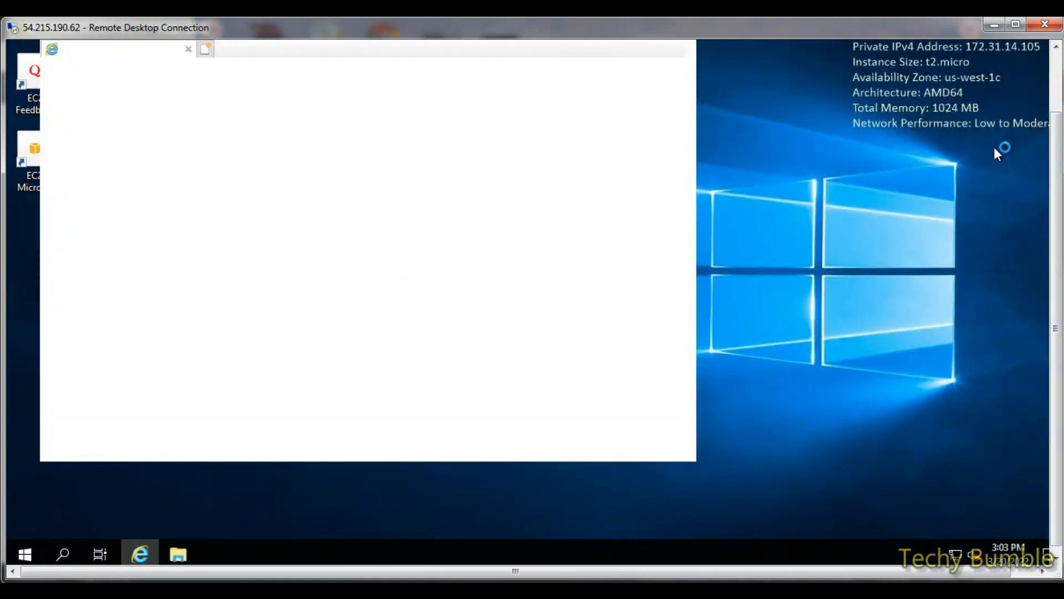
{"action": "left_click_drag", "start_coordinate": [1056, 152], "coordinate": [1056, 87]}
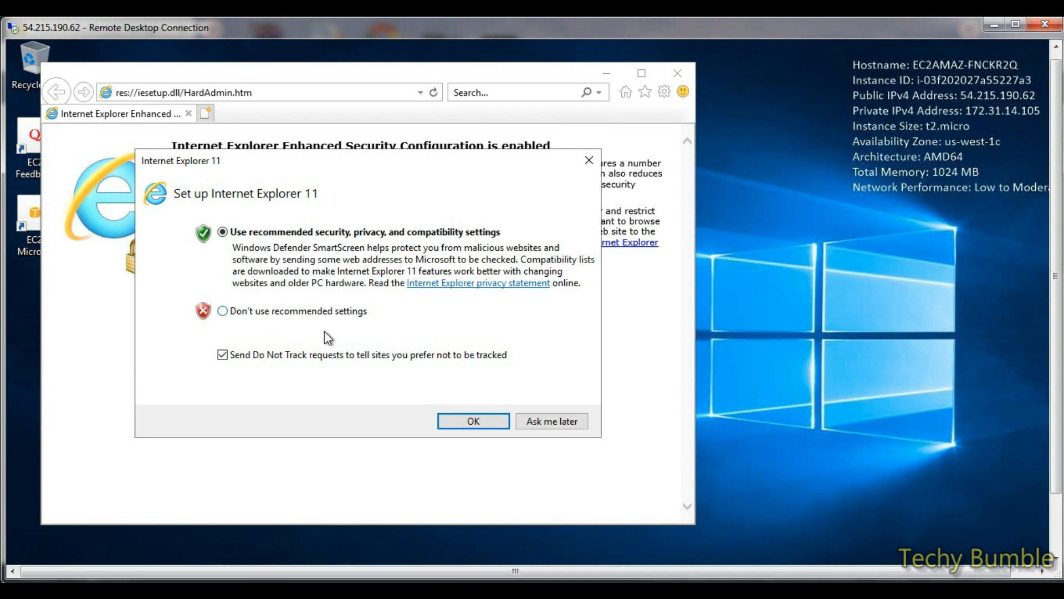
{"action": "left_click", "coordinate": [539, 424]}
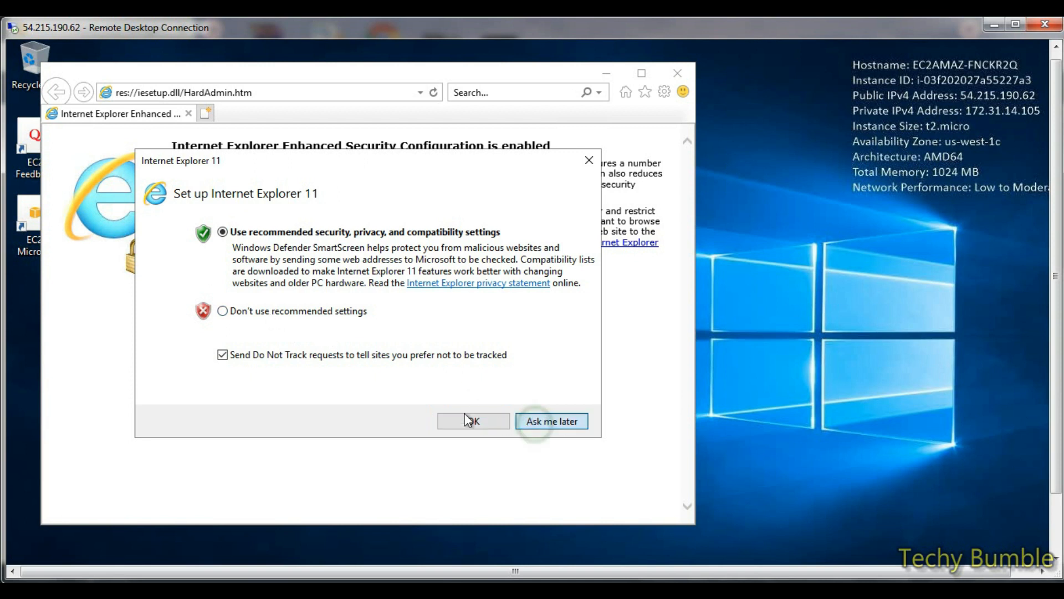
{"action": "left_click", "coordinate": [468, 419]}
Step: Search the web for "google chrome" in Internet Explorer and accept the secure connection alert, suppressing it for the future
{"action": "left_click", "coordinate": [231, 93]}
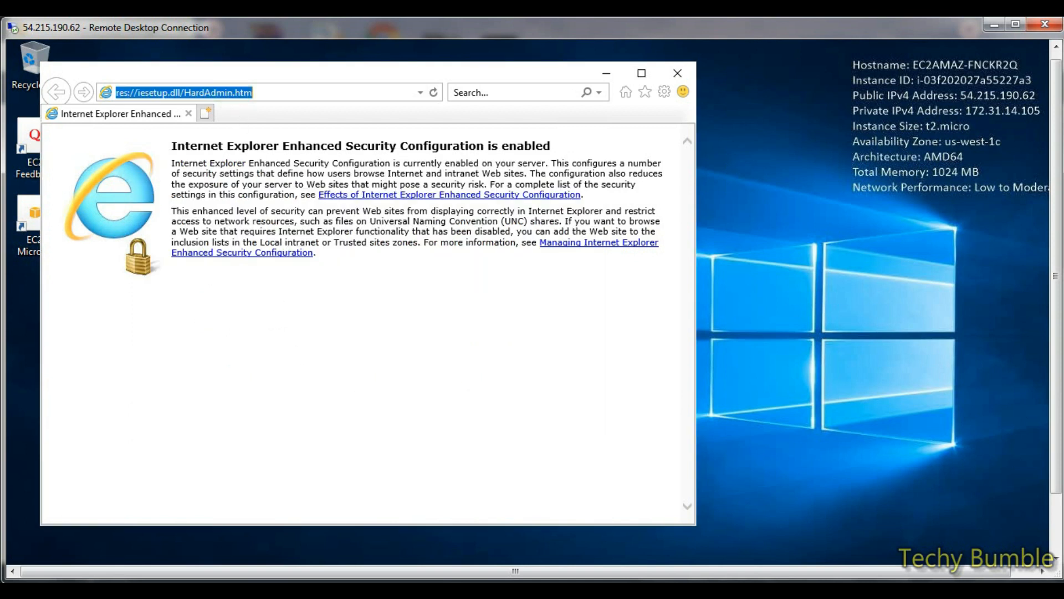
{"action": "type", "text": "googl"}
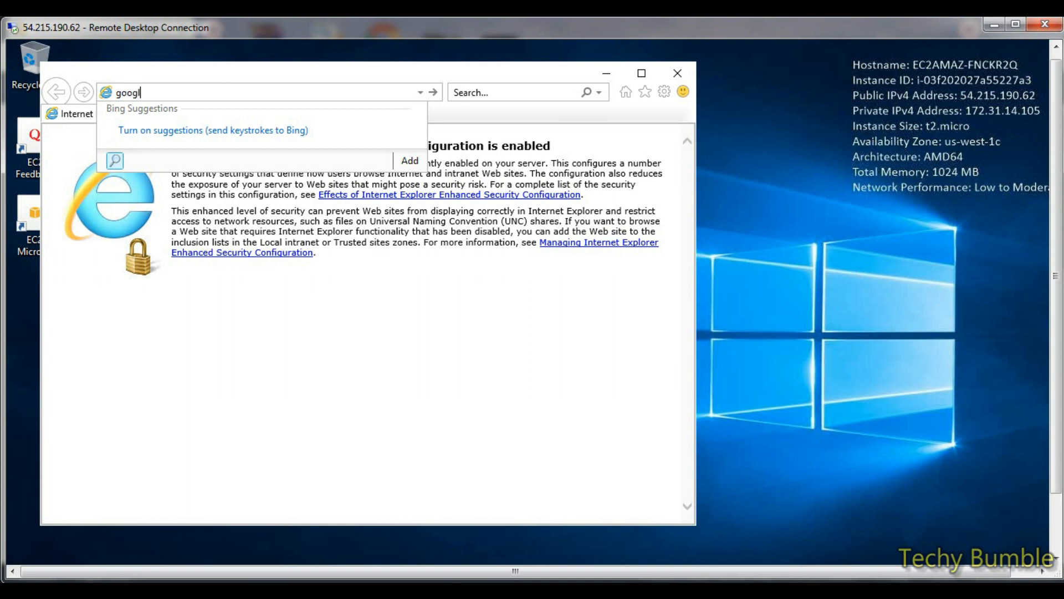
{"action": "type", "text": "e chromw"}
{"action": "type", "text": "e"}
{"action": "key", "text": "Return"}
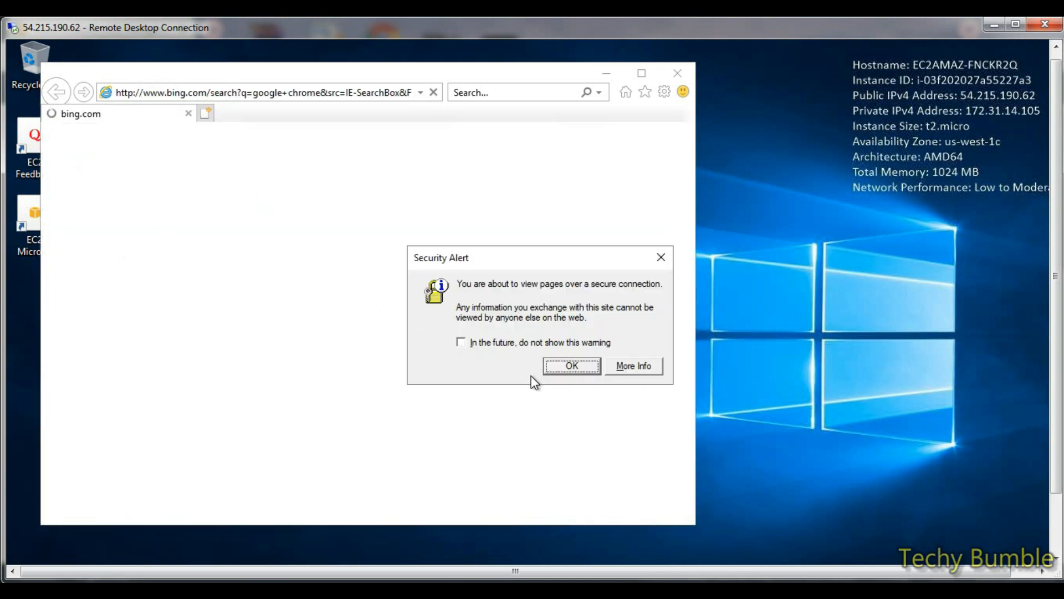
{"action": "left_click", "coordinate": [487, 344]}
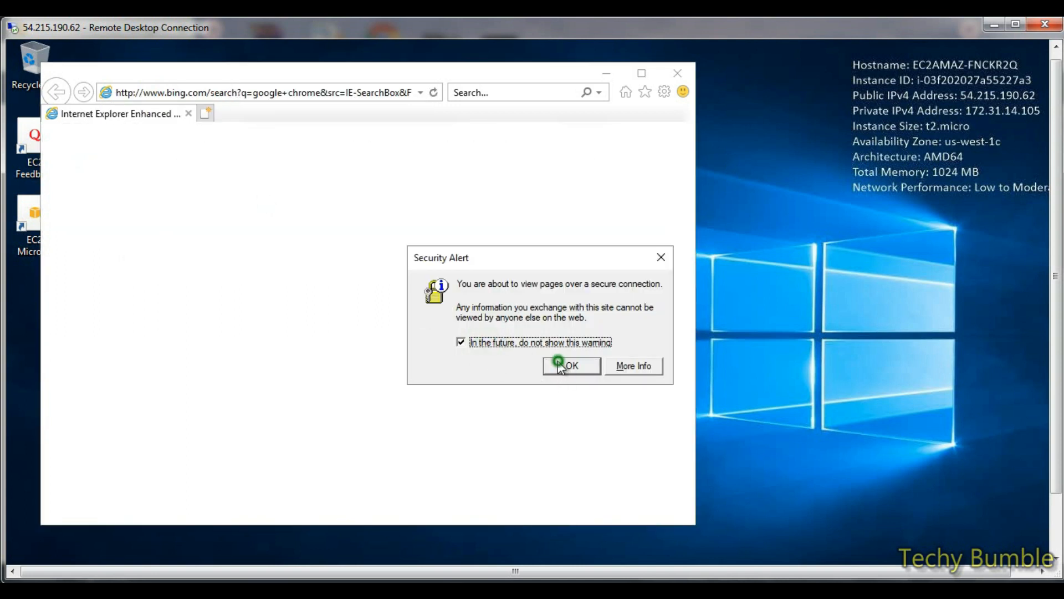
{"action": "left_click", "coordinate": [560, 366]}
{"action": "left_click", "coordinate": [660, 339]}
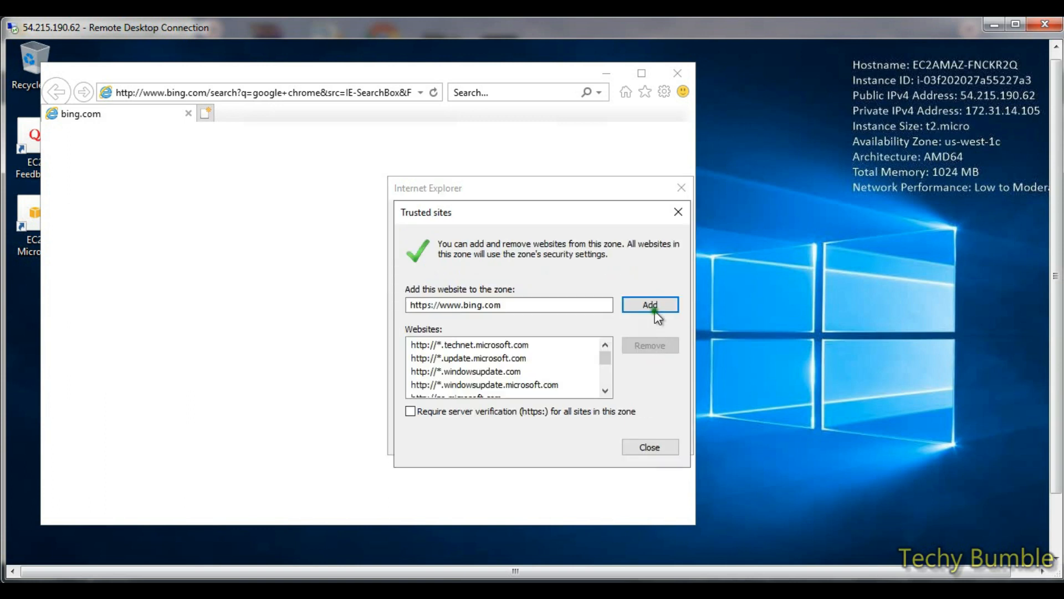
{"action": "left_click", "coordinate": [654, 308]}
{"action": "left_click", "coordinate": [649, 448]}
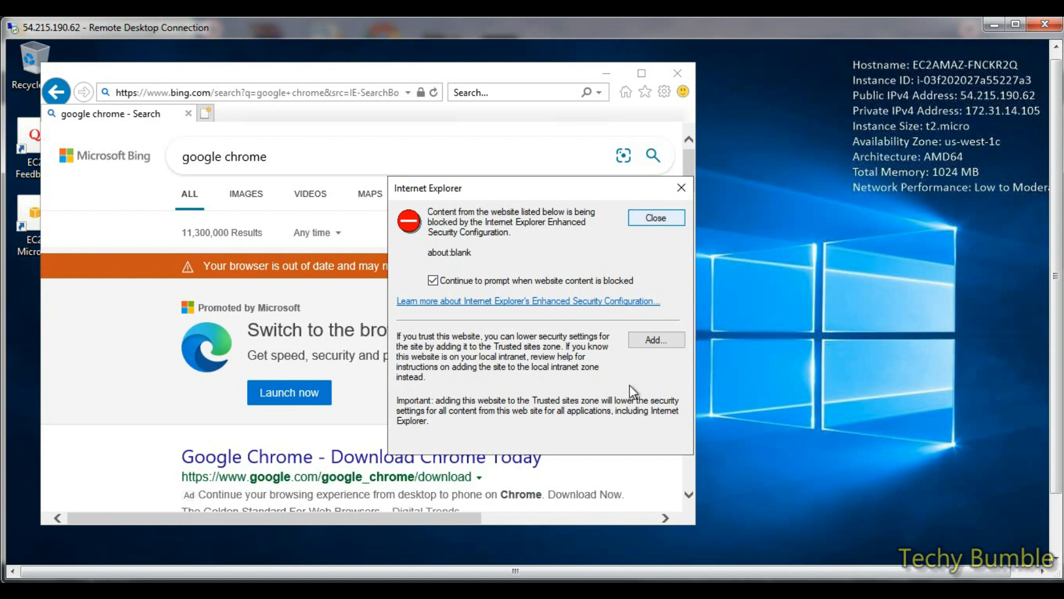
{"action": "left_click", "coordinate": [652, 340]}
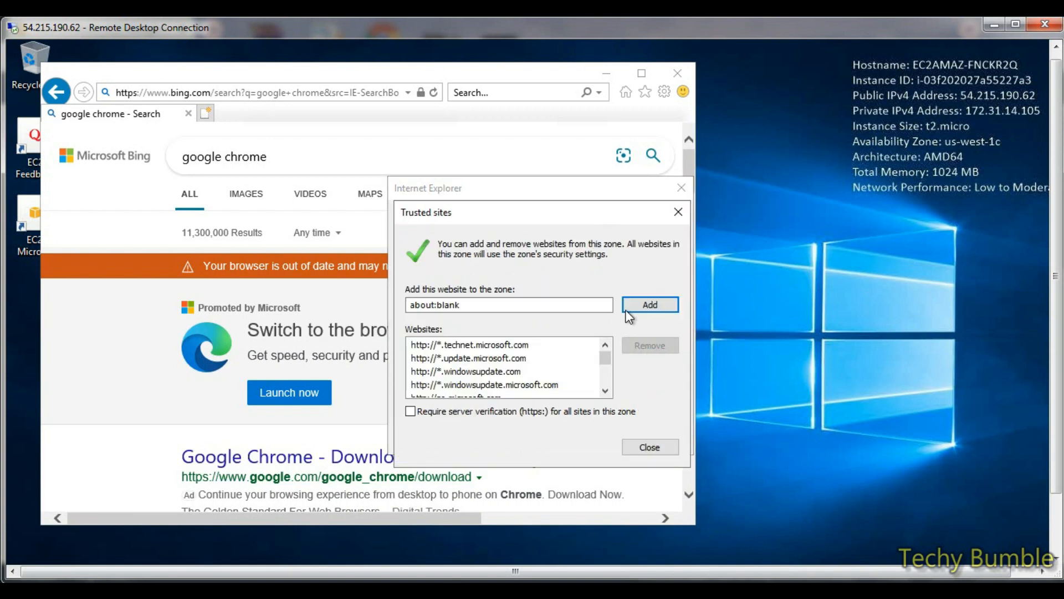
{"action": "left_click", "coordinate": [648, 449]}
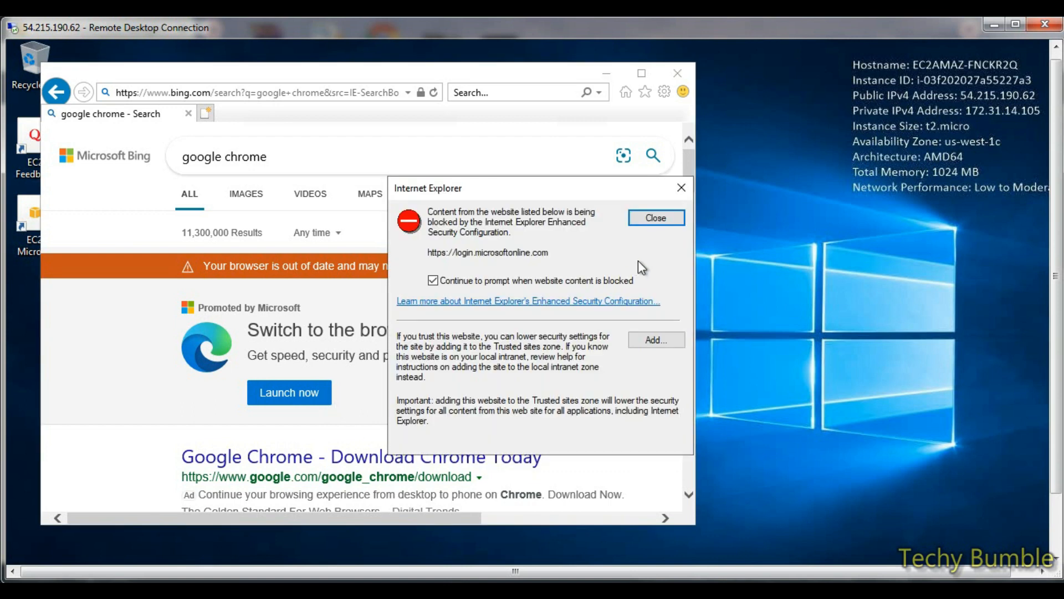
{"action": "left_click", "coordinate": [657, 218]}
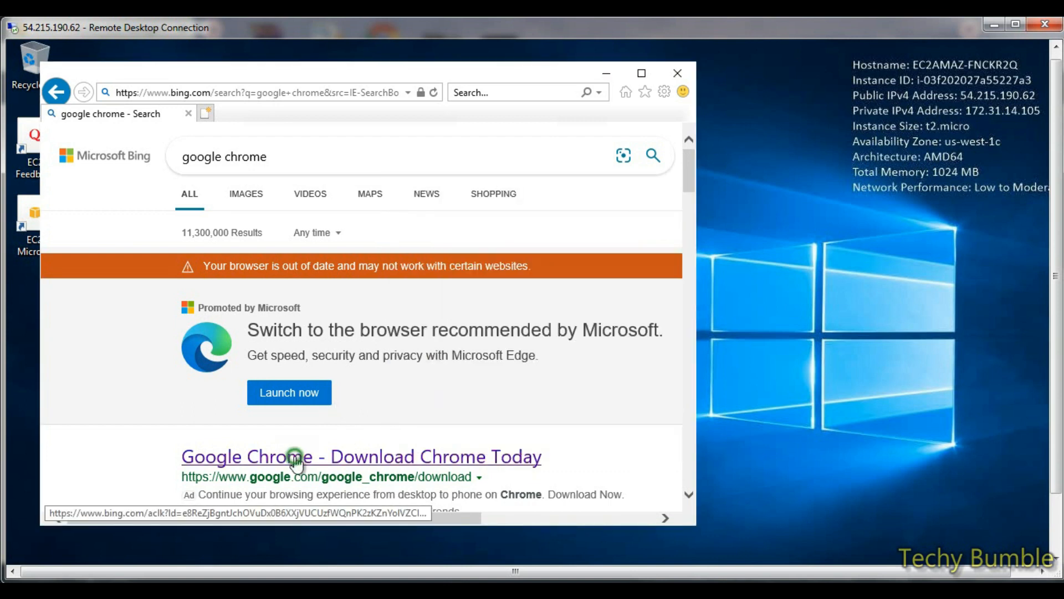
{"action": "left_click", "coordinate": [309, 458]}
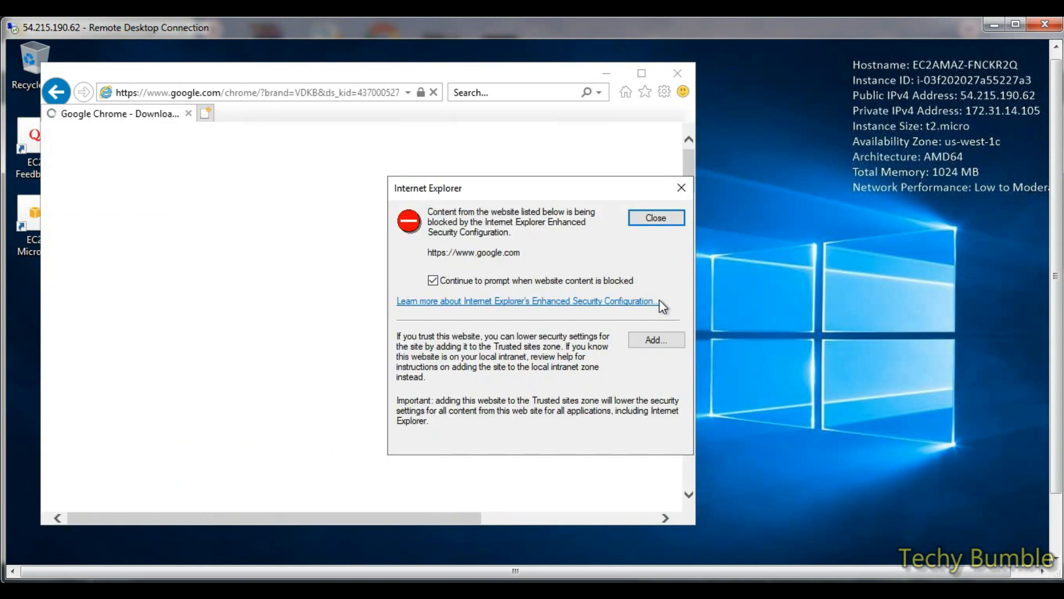
{"action": "left_click", "coordinate": [656, 340]}
{"action": "left_click", "coordinate": [650, 305]}
{"action": "left_click", "coordinate": [650, 446]}
{"action": "left_click", "coordinate": [658, 340]}
{"action": "left_click", "coordinate": [648, 304]}
{"action": "left_click", "coordinate": [650, 447]}
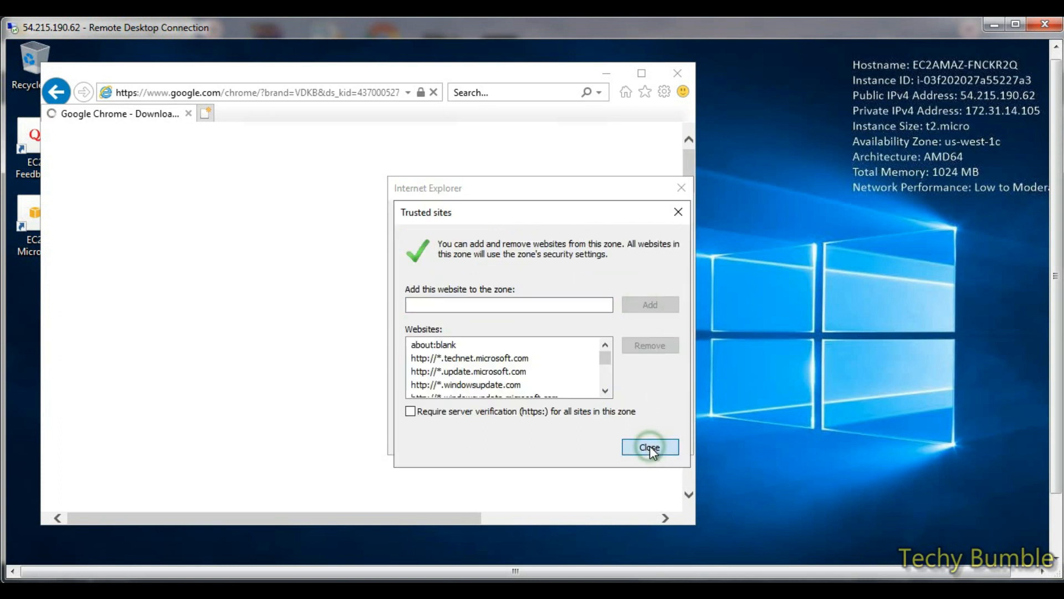
{"action": "left_click", "coordinate": [660, 340]}
{"action": "left_click", "coordinate": [649, 304]}
{"action": "left_click", "coordinate": [650, 447]}
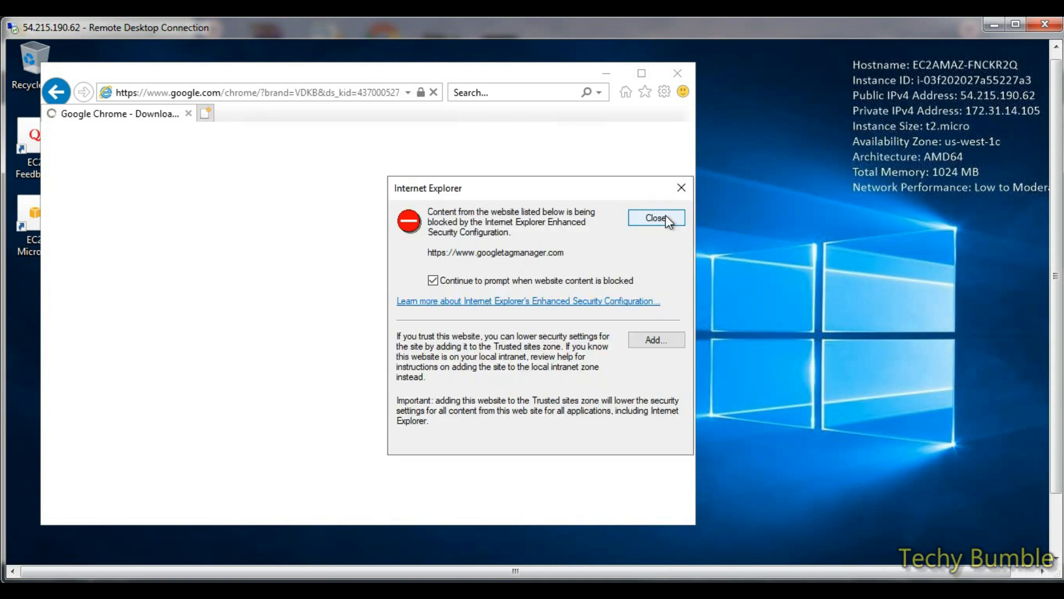
{"action": "left_click", "coordinate": [660, 339]}
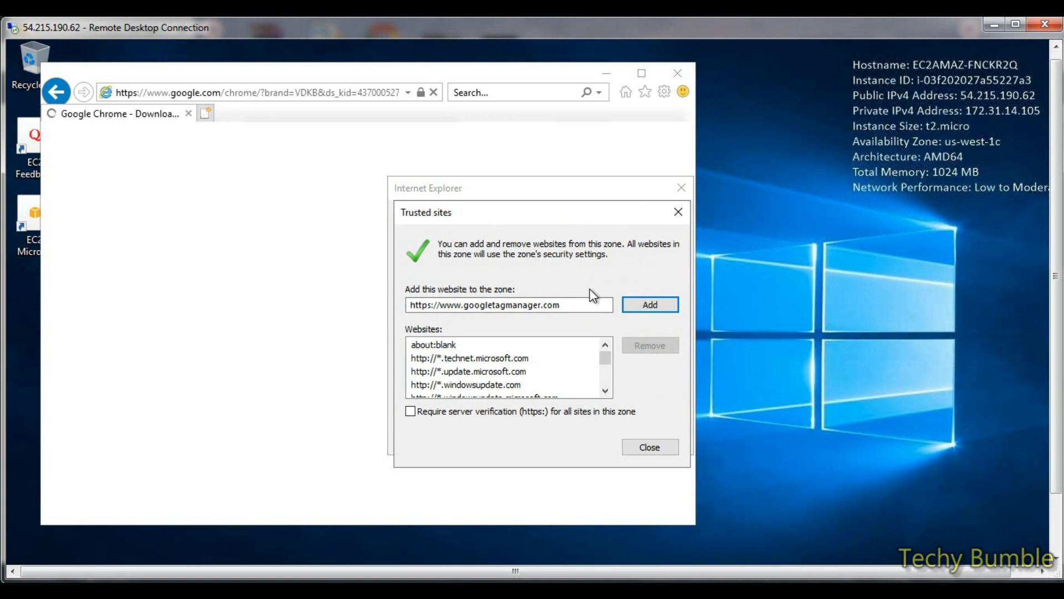
{"action": "left_click", "coordinate": [645, 303]}
{"action": "left_click", "coordinate": [650, 447]}
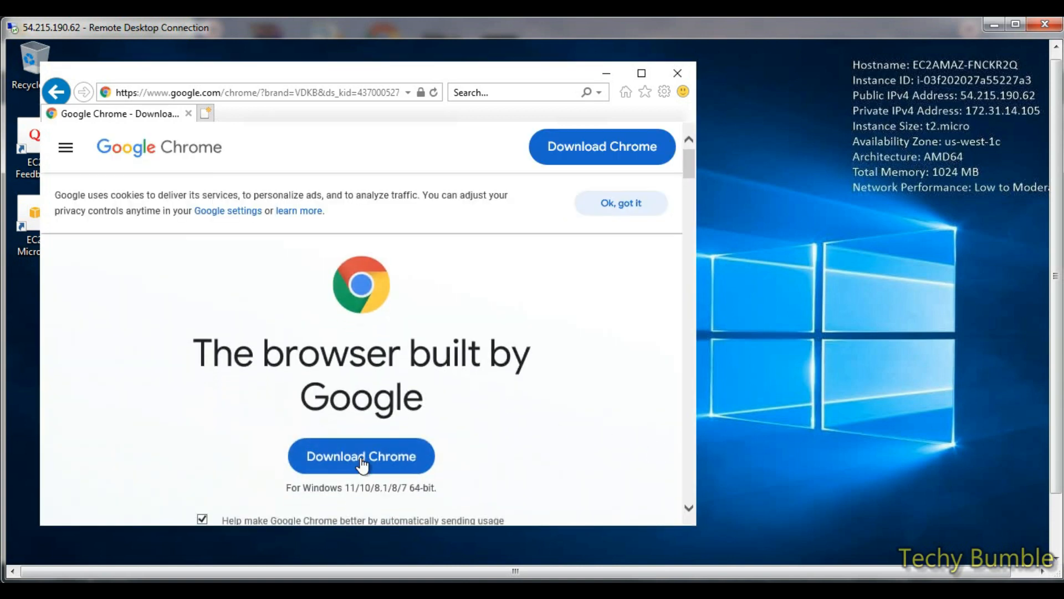
{"action": "left_click", "coordinate": [361, 457]}
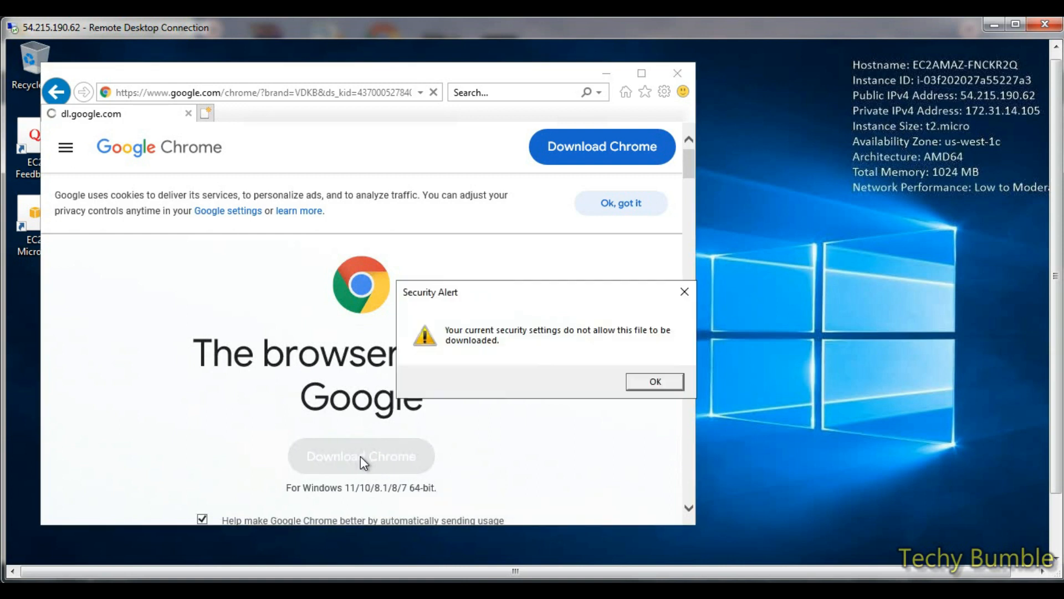
{"action": "left_click", "coordinate": [656, 383]}
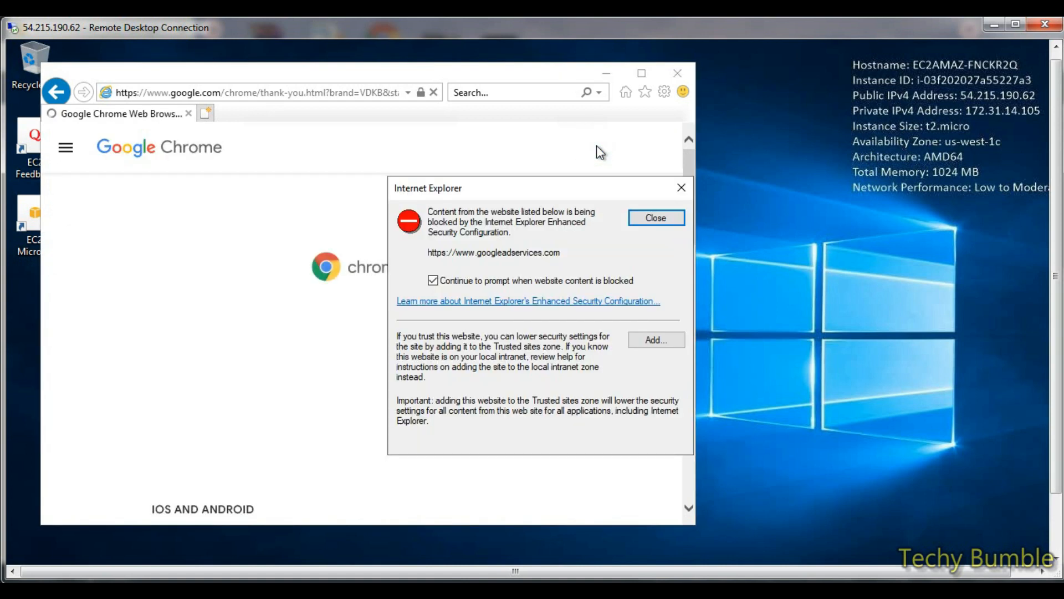
{"action": "left_click", "coordinate": [662, 340]}
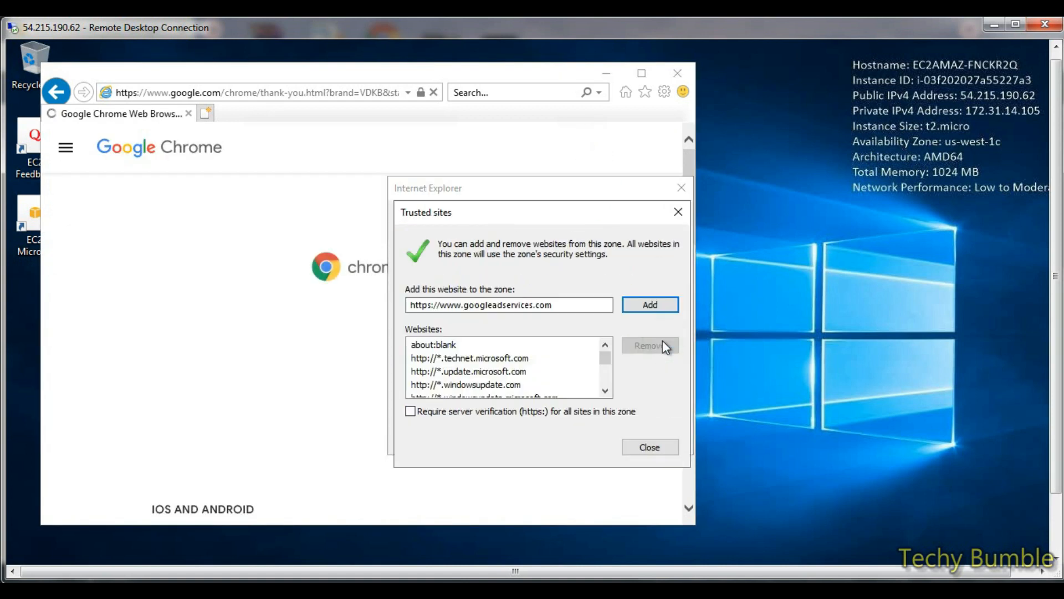
{"action": "left_click", "coordinate": [649, 304]}
{"action": "left_click", "coordinate": [649, 448]}
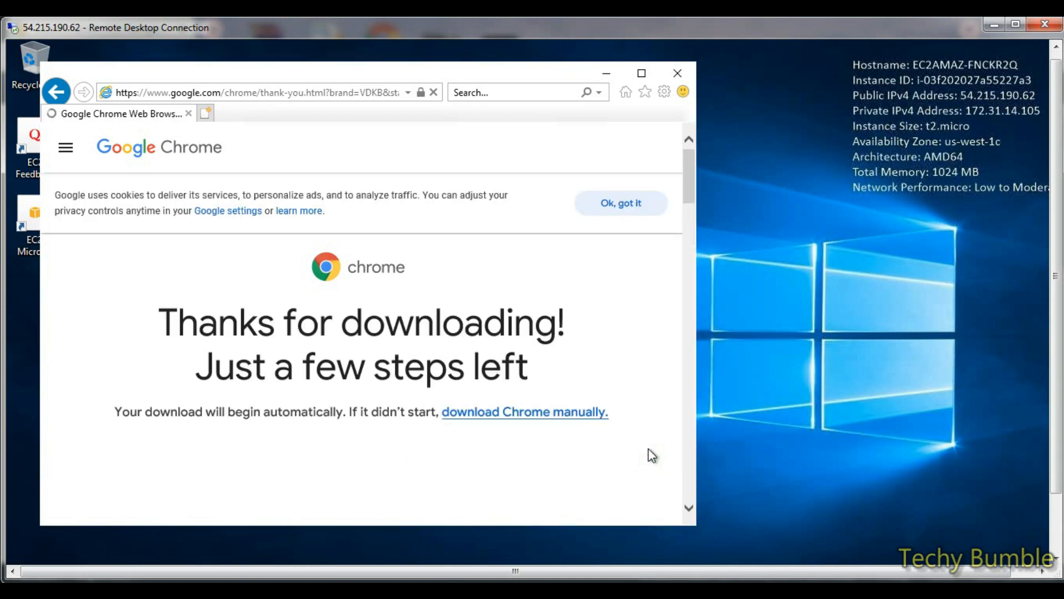
{"action": "left_click", "coordinate": [652, 340]}
{"action": "left_click", "coordinate": [652, 304]}
{"action": "left_click", "coordinate": [647, 448]}
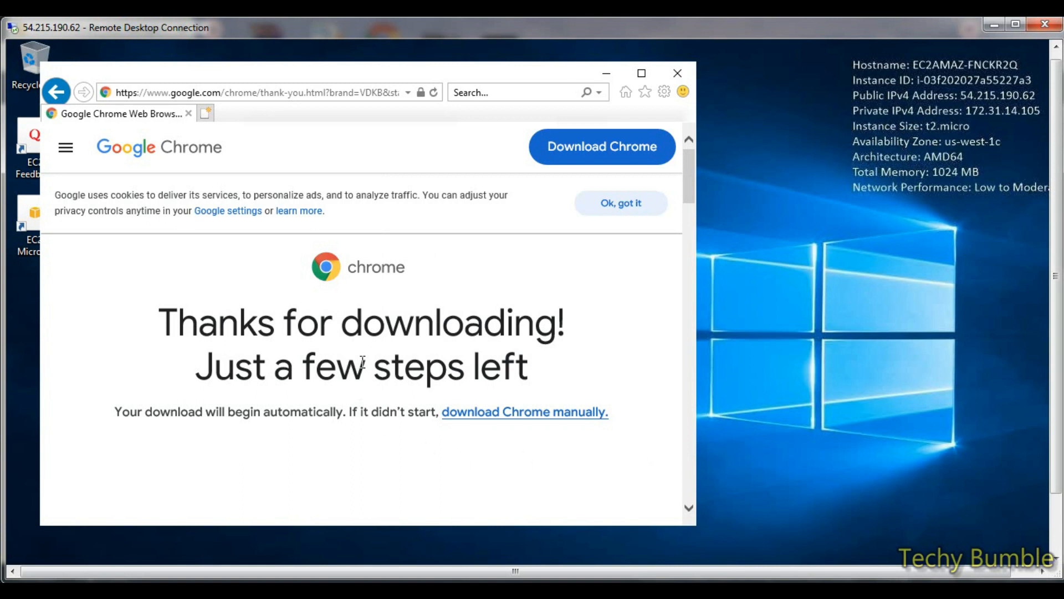
Step: Try the Chrome download again, dismiss the security alert, and accept the page's cookie notice
{"action": "scroll", "coordinate": [362, 363], "scroll_direction": "down", "scroll_amount": 1}
{"action": "left_click", "coordinate": [610, 156]}
{"action": "left_click", "coordinate": [261, 441]}
{"action": "left_click", "coordinate": [655, 382]}
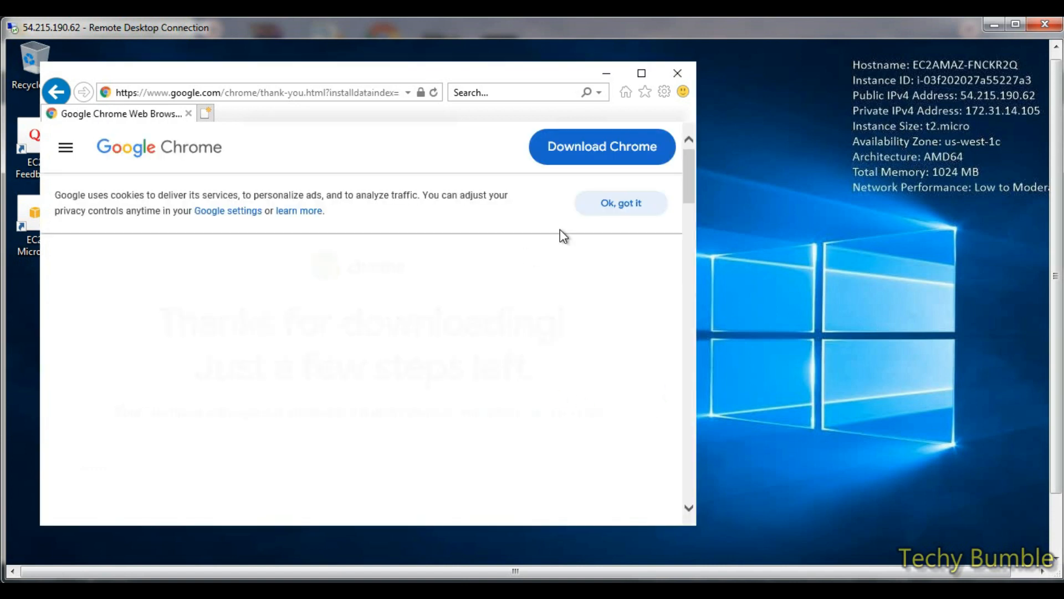
{"action": "left_click", "coordinate": [626, 205]}
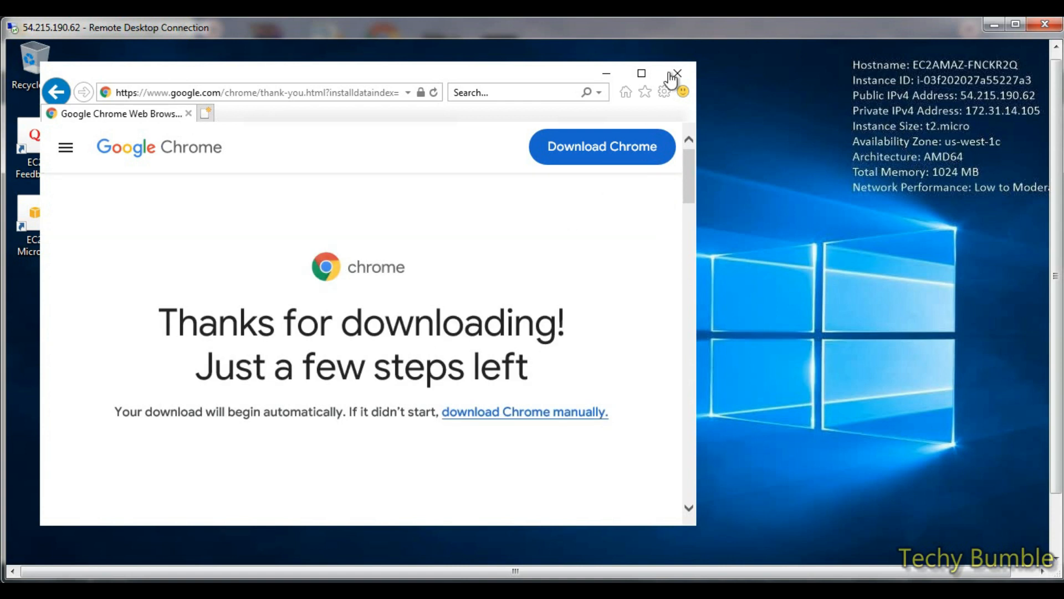
Step: Bring back Notepad and add the line "issue with browser" below the existing notes
{"action": "left_click", "coordinate": [548, 589]}
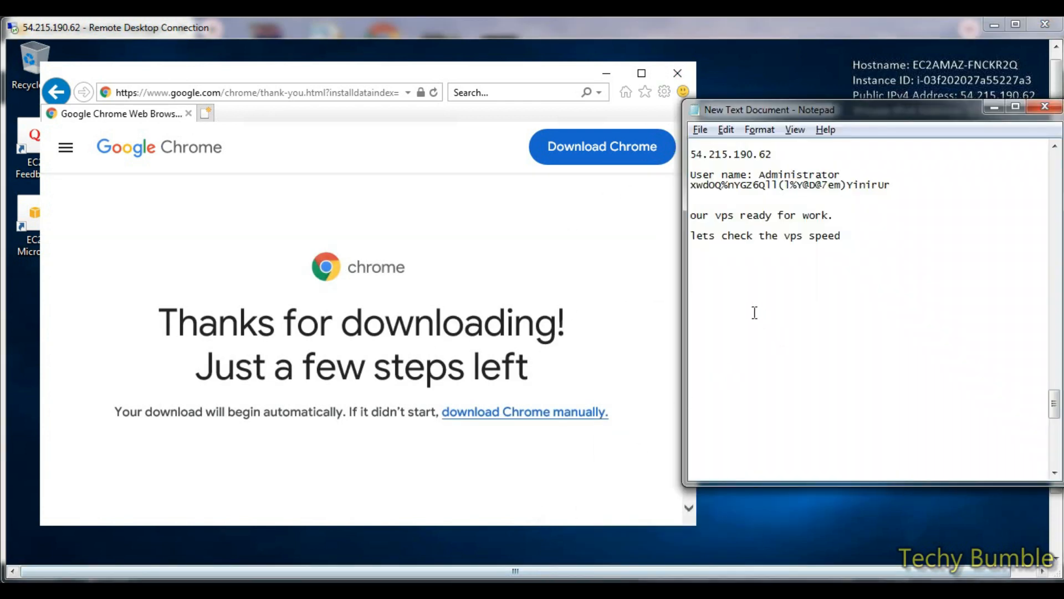
{"action": "left_click", "coordinate": [711, 273]}
{"action": "type", "text": "no pro"}
{"action": "key", "text": "BackSpace"}
{"action": "key", "text": "BackSpace"}
{"action": "key", "text": "BackSpace"}
{"action": "key", "text": "BackSpace"}
{"action": "key", "text": "BackSpace"}
{"action": "key", "text": "BackSpace"}
{"action": "type", "text": "so"}
{"action": "key", "text": "BackSpace"}
{"action": "type", "text": "issue with browse"}
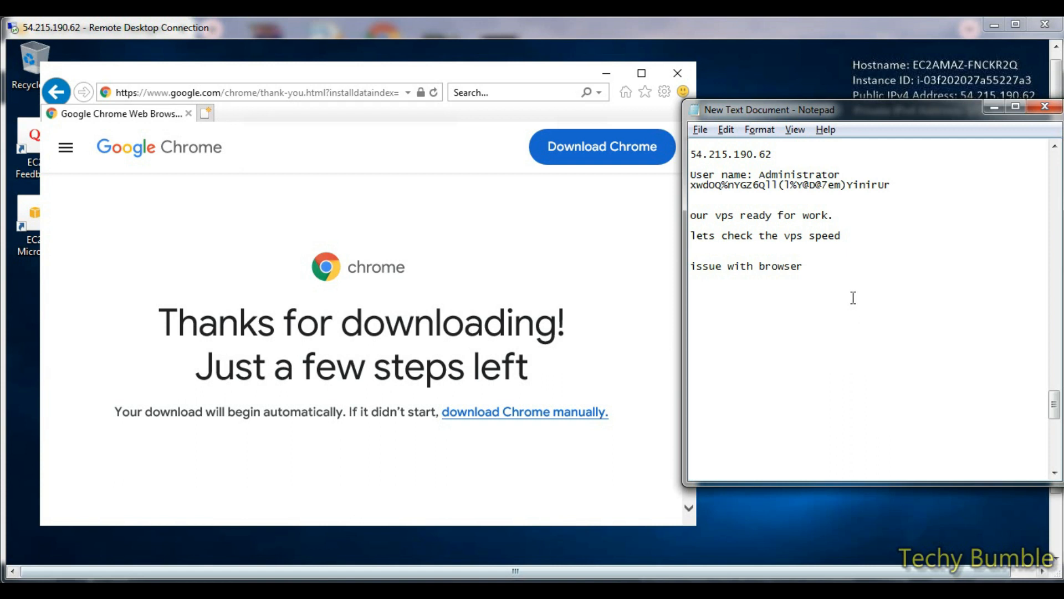
{"action": "type", "text": "r"}
Step: Add the lines "no problem" and "now see another way" at the end of the Notepad notes
{"action": "key", "text": "Return"}
{"action": "type", "text": "no problem"}
{"action": "key", "text": "Return"}
{"action": "key", "text": "Return"}
{"action": "type", "text": "now see "}
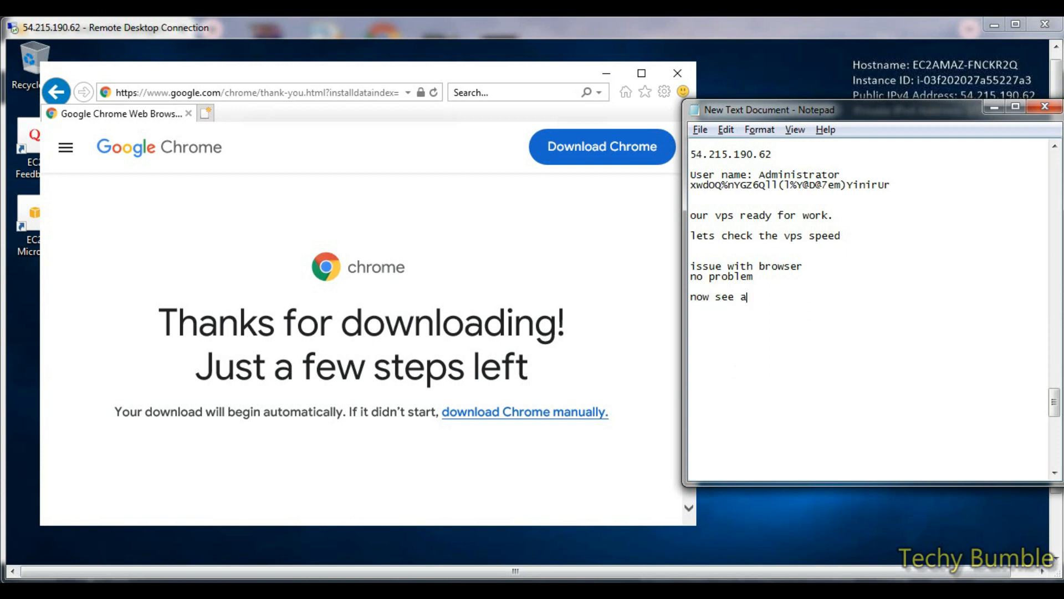
{"action": "type", "text": "another way"}
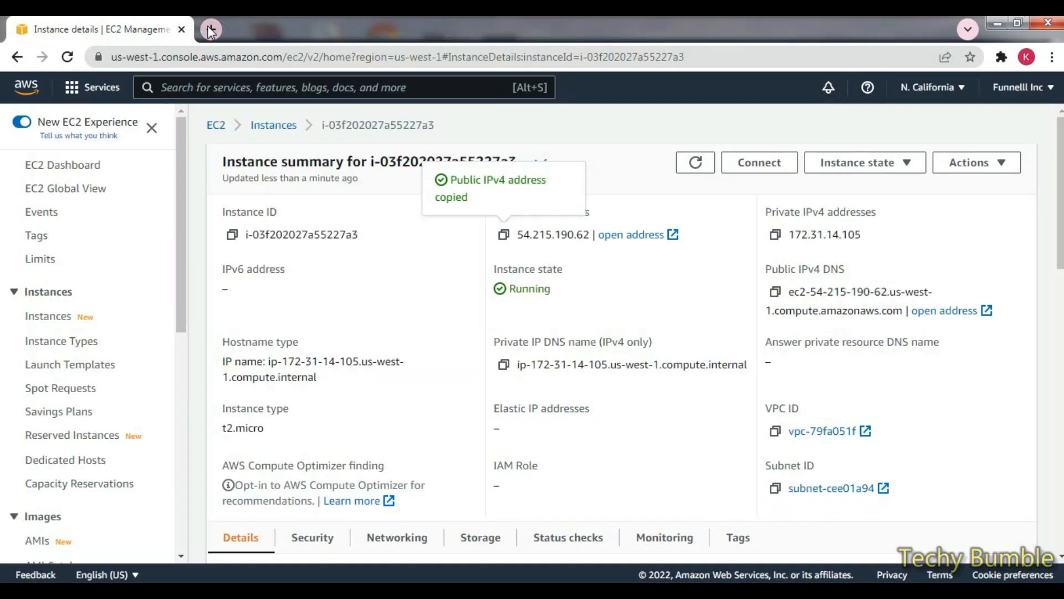
Step: Search for "google chrome download" in a new tab of the local browser and open the official google.com/chrome page
{"action": "left_click", "coordinate": [210, 29]}
{"action": "type", "text": "google c"}
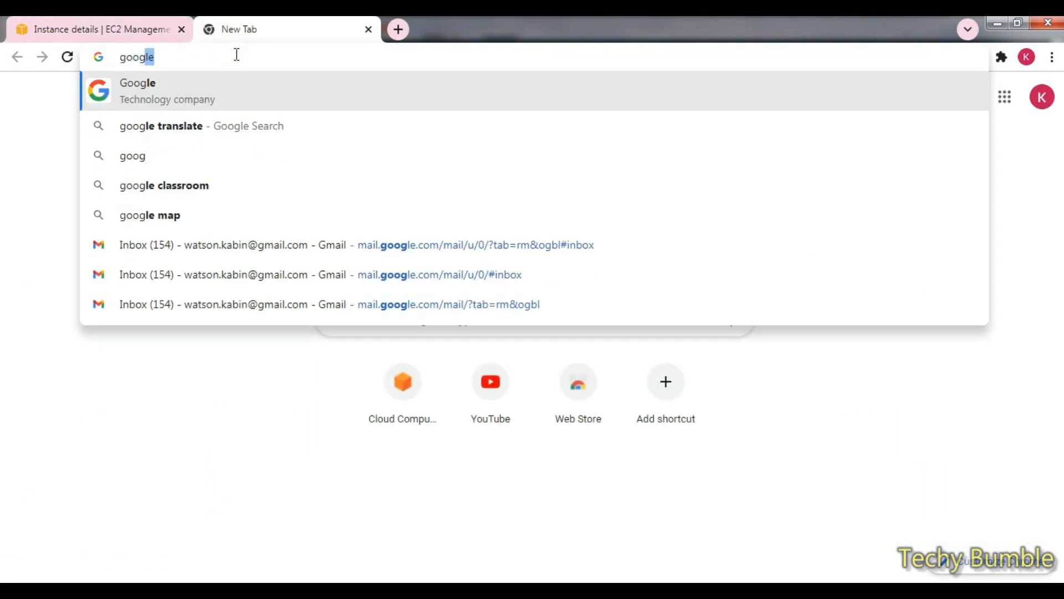
{"action": "type", "text": "hrom"}
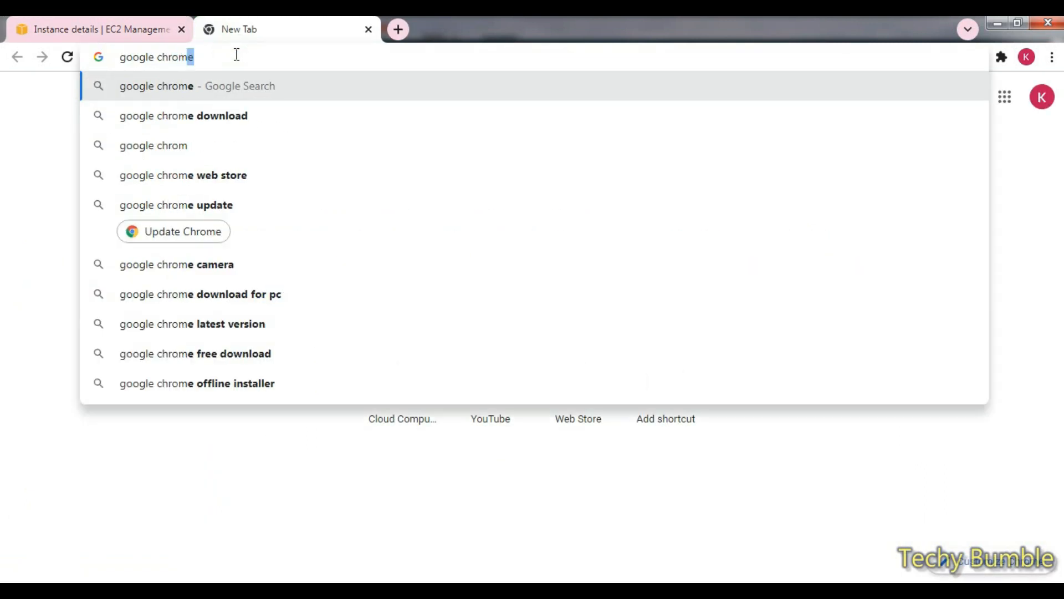
{"action": "left_click", "coordinate": [245, 115]}
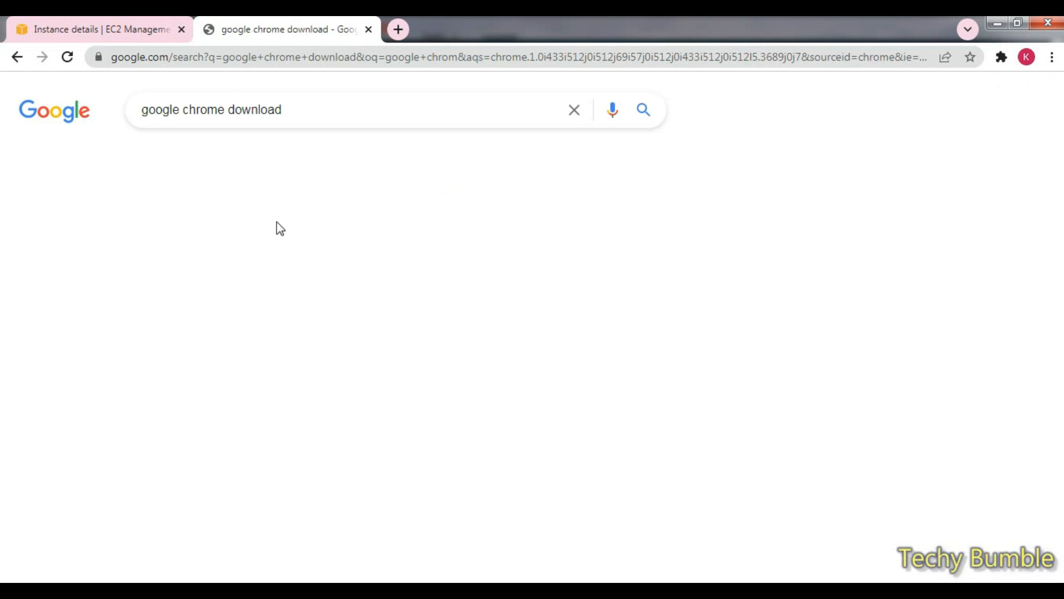
{"action": "scroll", "coordinate": [417, 355], "scroll_direction": "down", "scroll_amount": 5}
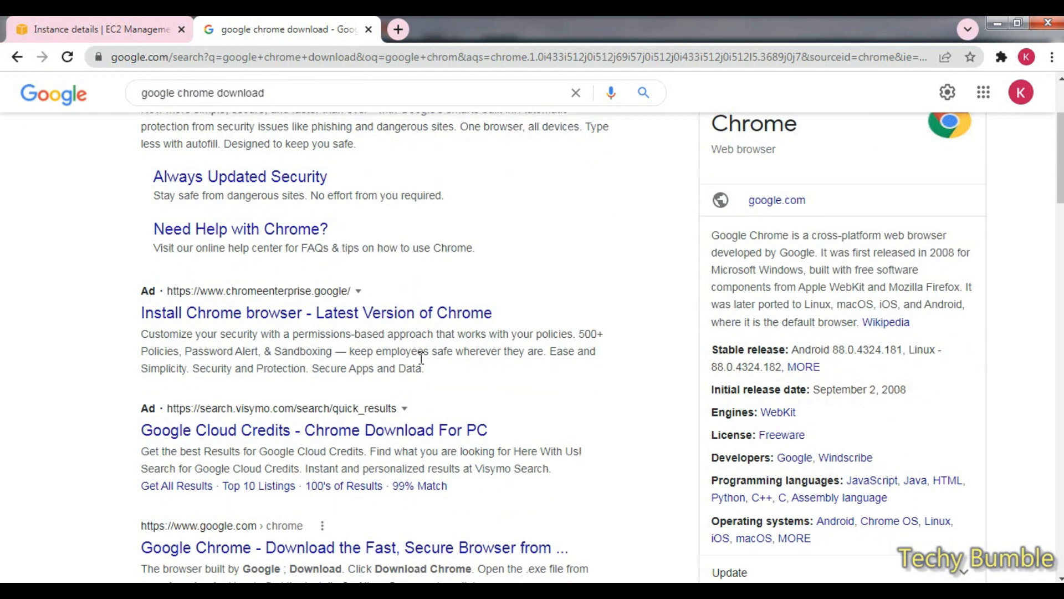
{"action": "left_click", "coordinate": [306, 393]}
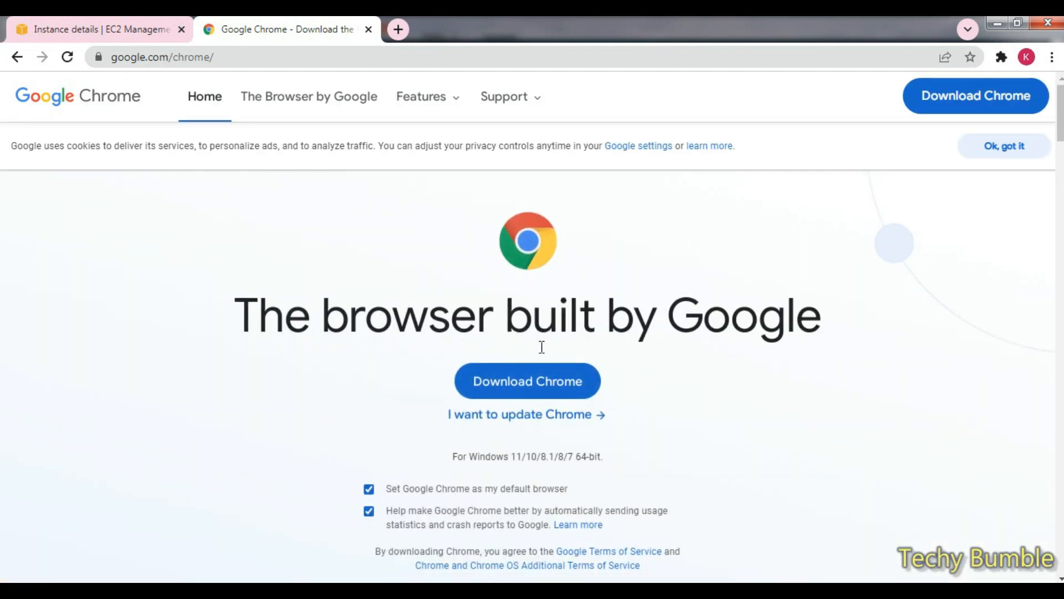
Step: Download the Chrome installer, show it in its folder, and copy the ChromeSetup (1) file
{"action": "left_click", "coordinate": [537, 390]}
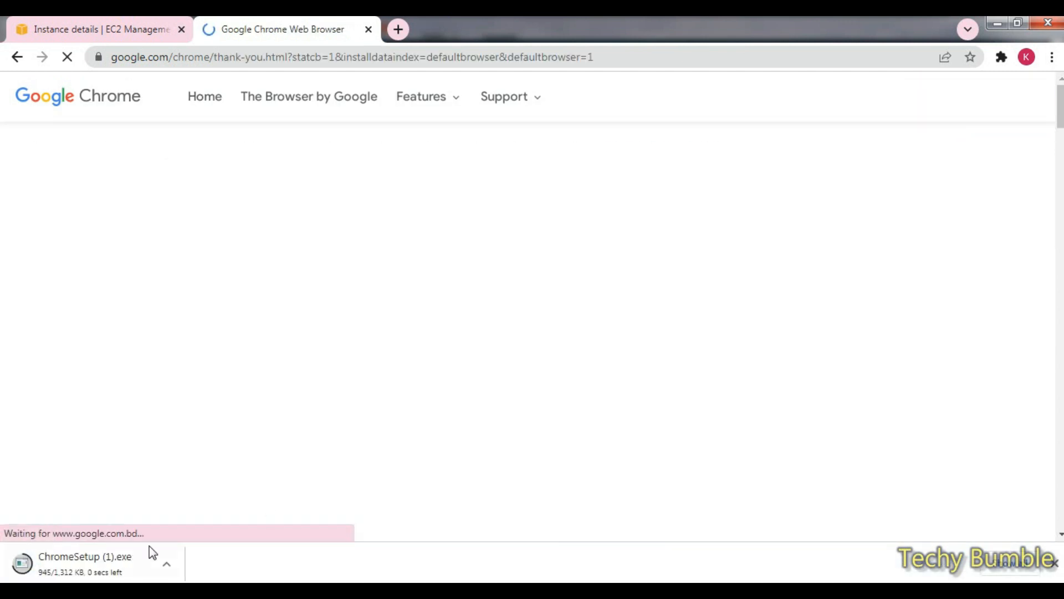
{"action": "left_click", "coordinate": [171, 565]}
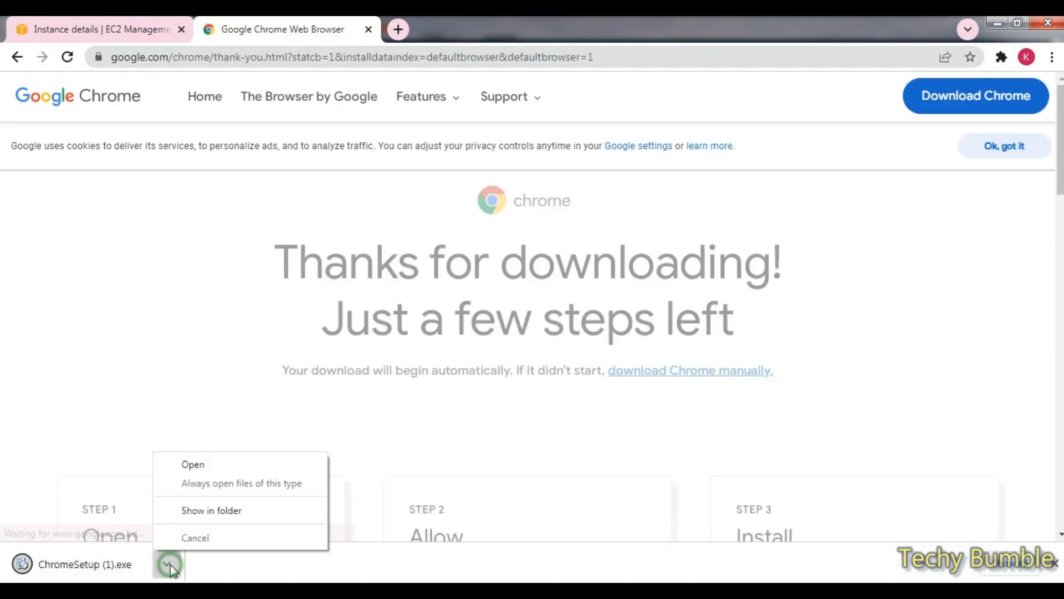
{"action": "left_click", "coordinate": [218, 511]}
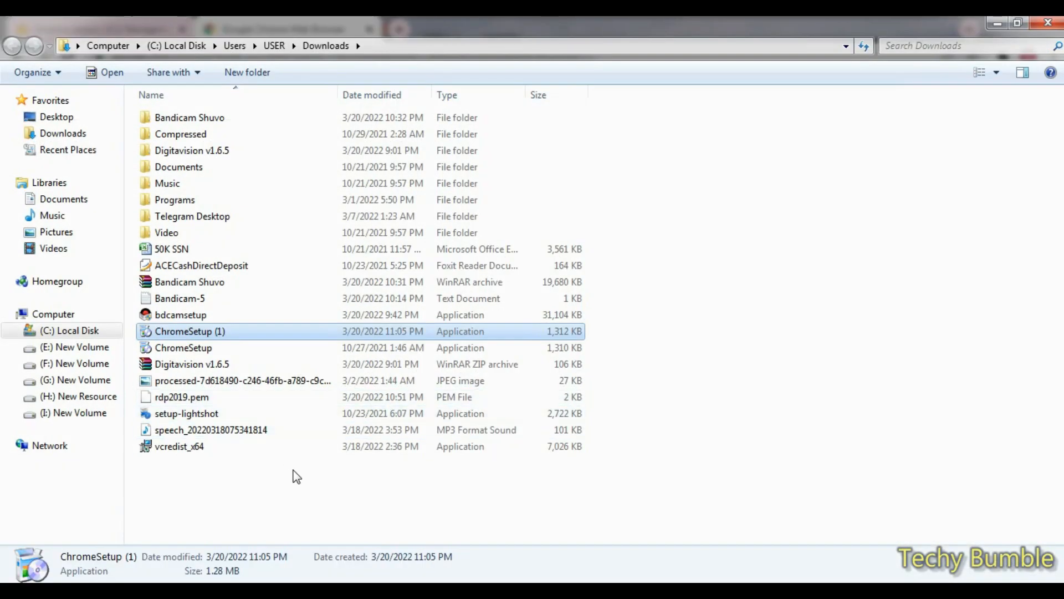
{"action": "right_click", "coordinate": [194, 331]}
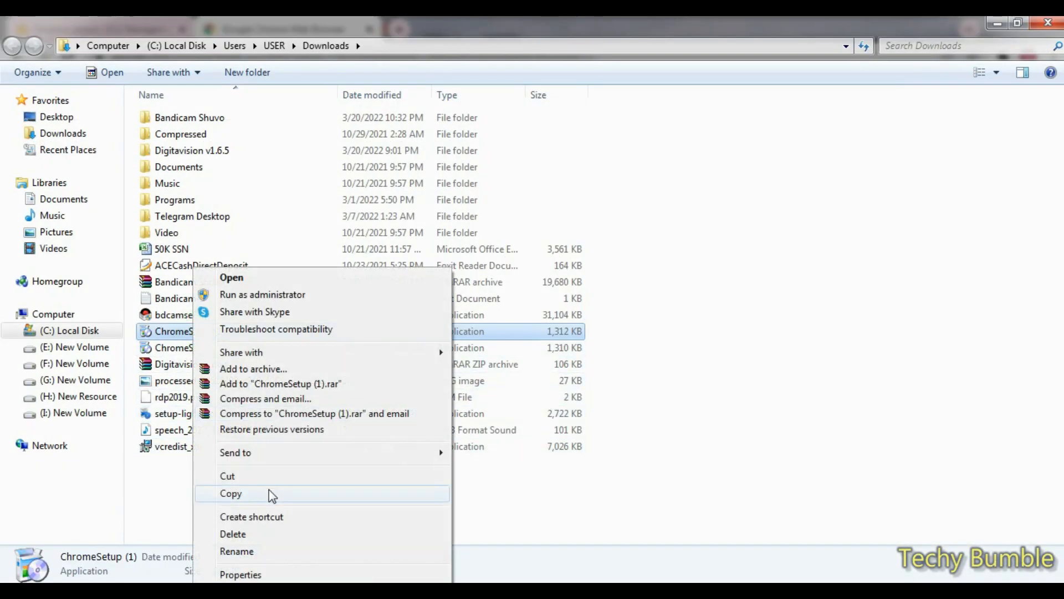
{"action": "left_click", "coordinate": [252, 492]}
Step: Switch to the Remote Desktop session, close Internet Explorer, and paste the copied Chrome installer onto the remote desktop
{"action": "left_click", "coordinate": [603, 589]}
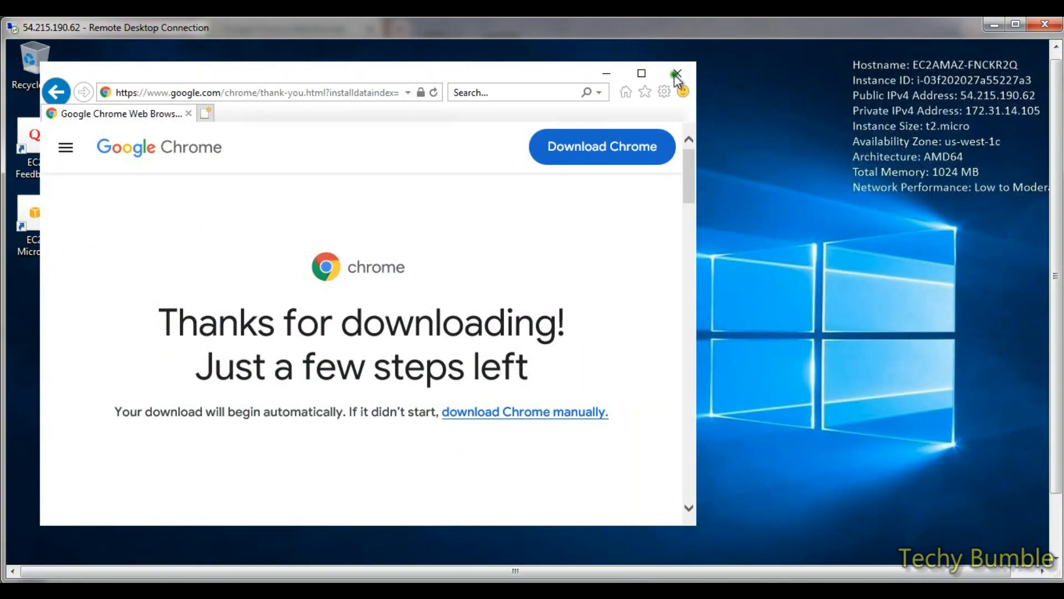
{"action": "left_click", "coordinate": [676, 76]}
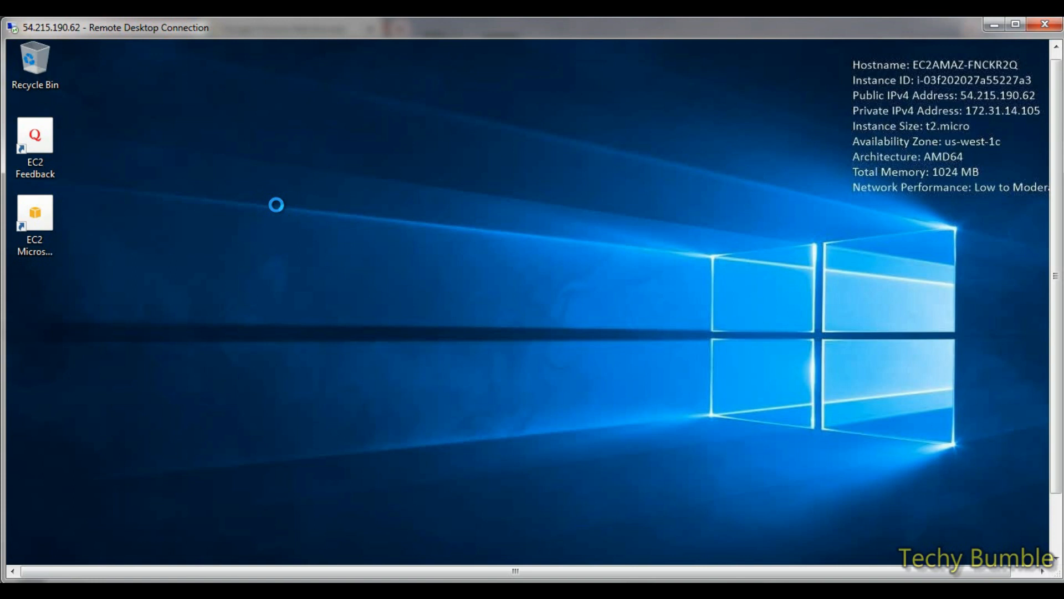
{"action": "right_click", "coordinate": [278, 212]}
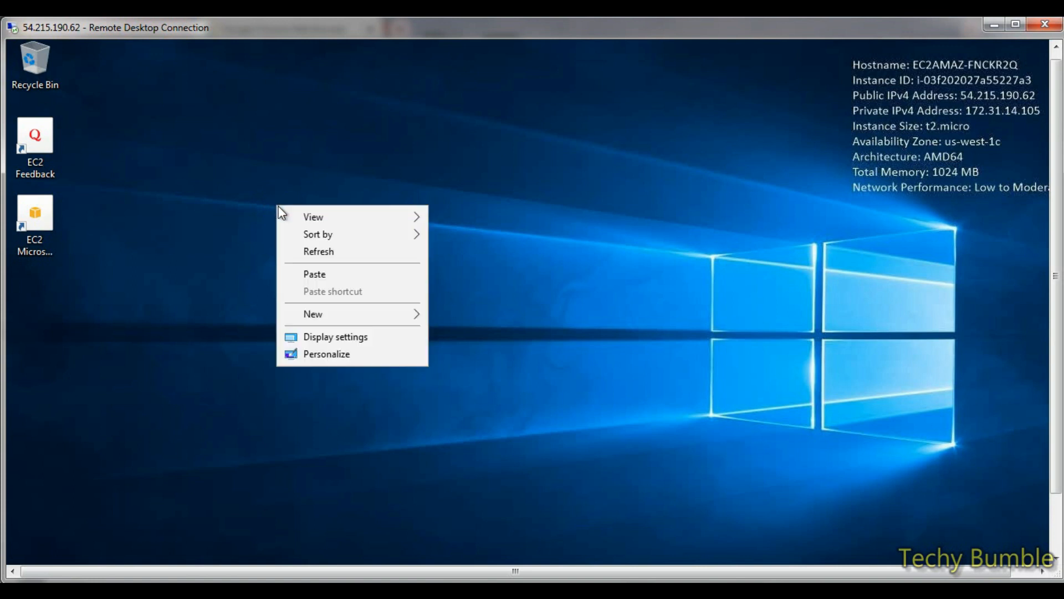
{"action": "left_click", "coordinate": [319, 271]}
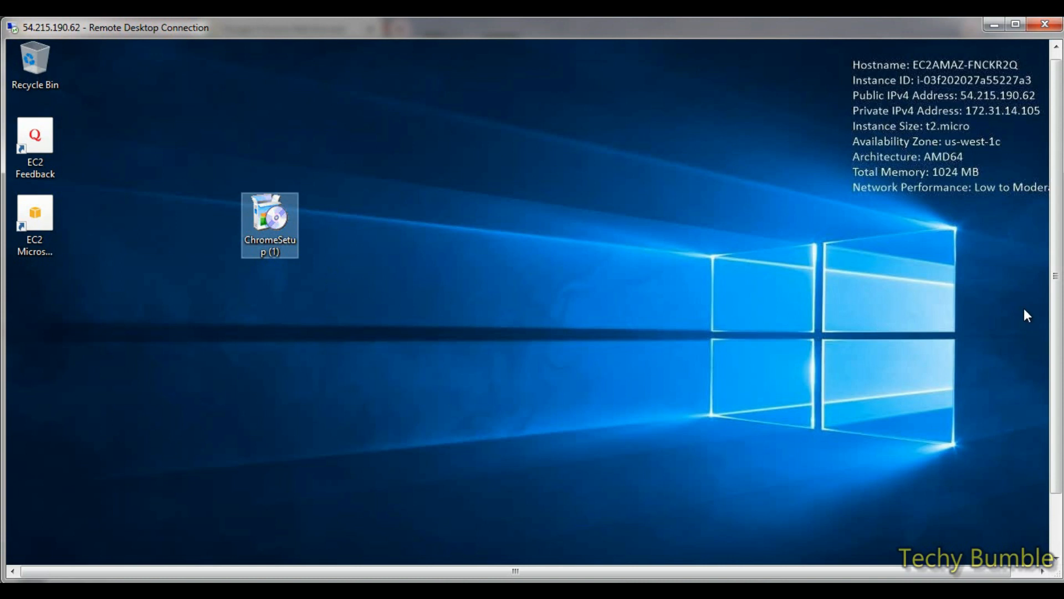
Step: Install Chrome from ChromeSetup (1) on the remote desktop and replace its welcome tab with a new tab
{"action": "left_click", "coordinate": [311, 348]}
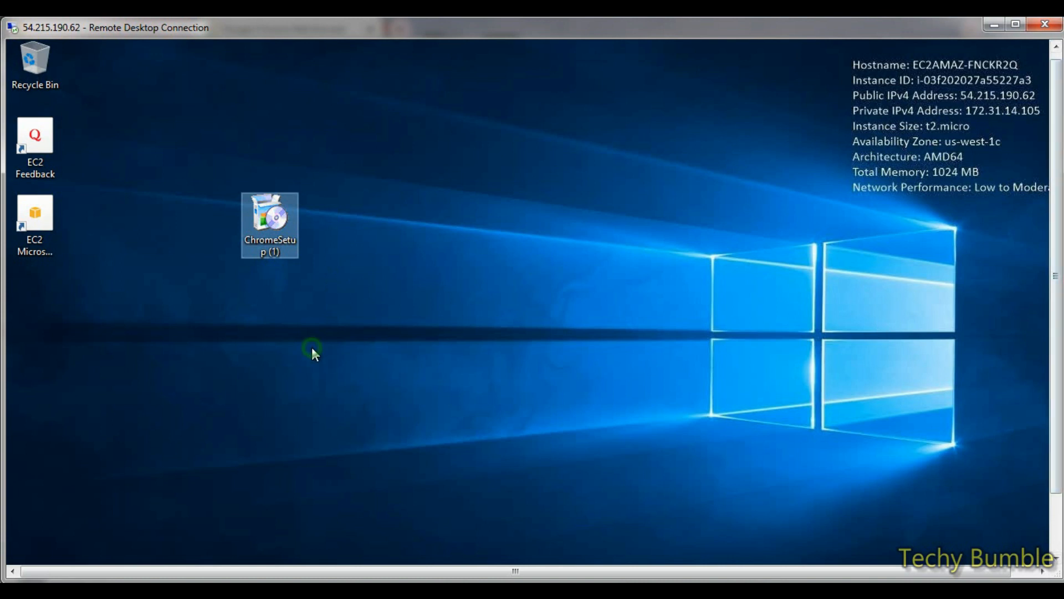
{"action": "double_click", "coordinate": [261, 227]}
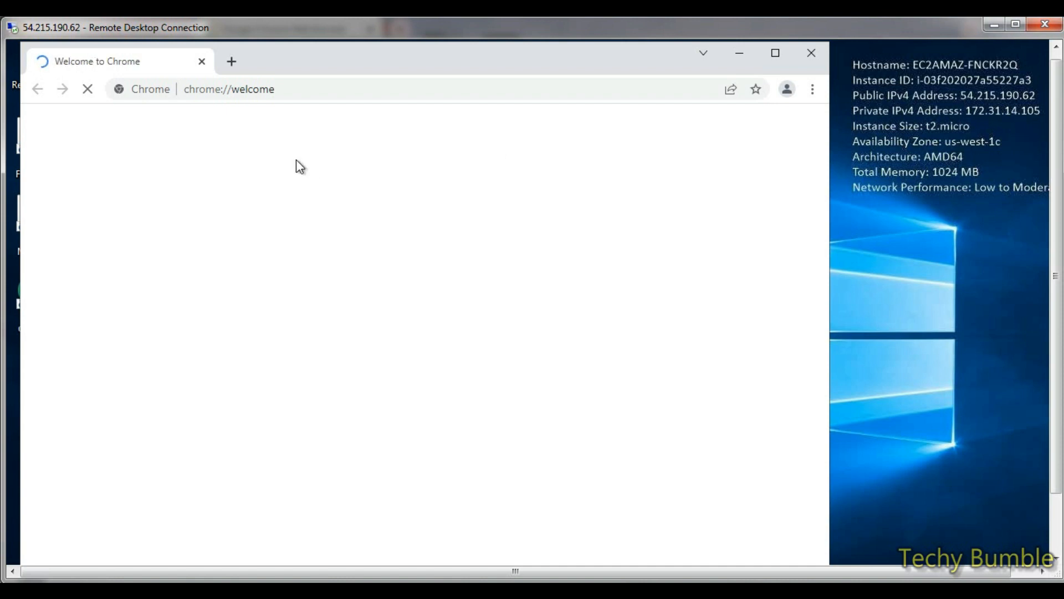
{"action": "left_click", "coordinate": [232, 61]}
{"action": "left_click", "coordinate": [201, 62]}
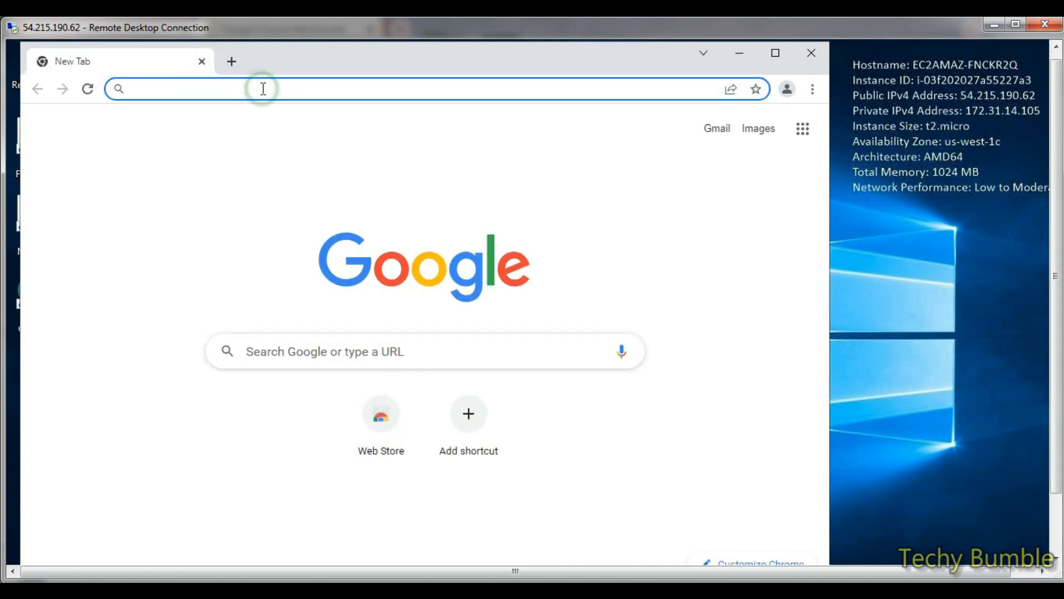
Step: Open whoer.net in the remote Chrome and examine the server's IP address, ISP and location details
{"action": "type", "text": "whoer.net"}
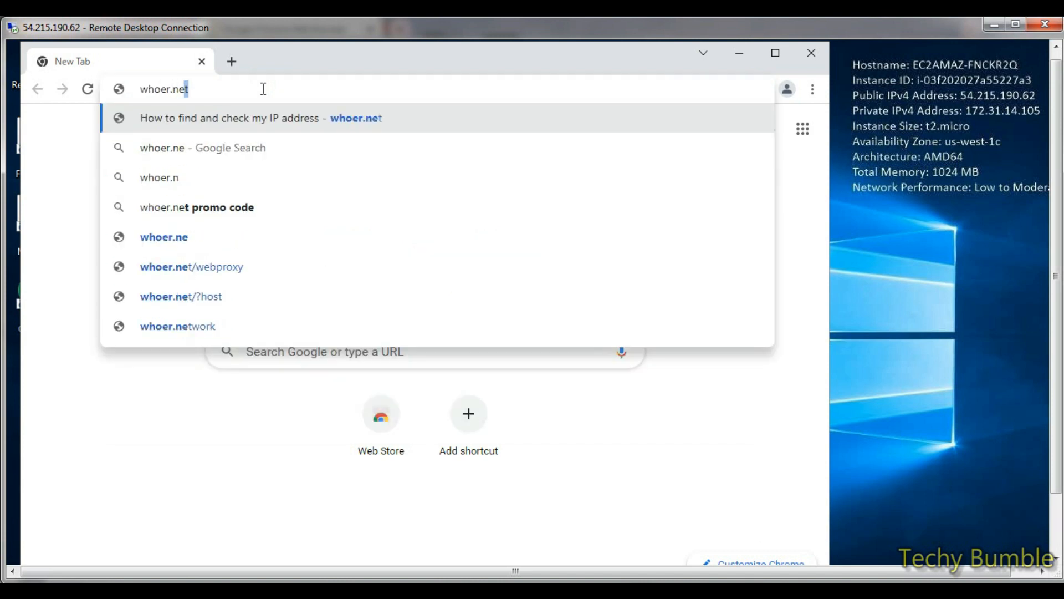
{"action": "key", "text": "Return"}
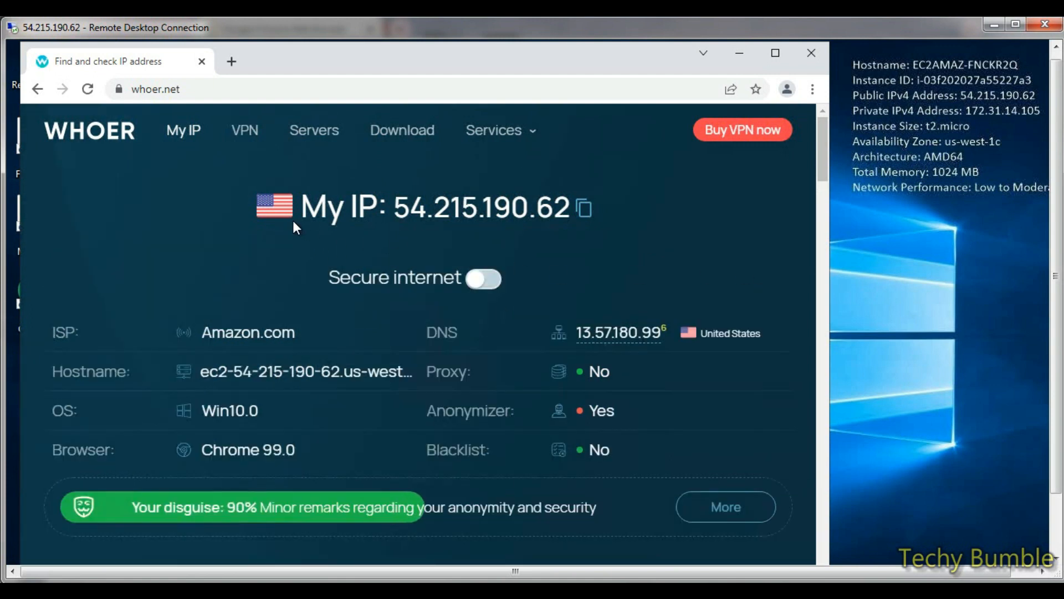
{"action": "scroll", "coordinate": [492, 394], "scroll_direction": "down", "scroll_amount": 1}
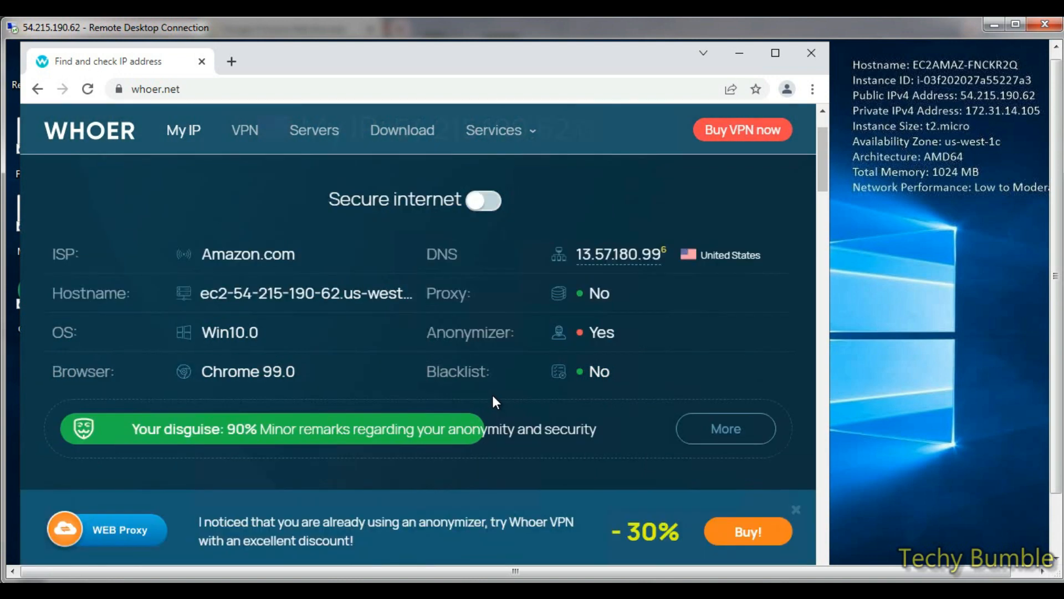
{"action": "scroll", "coordinate": [631, 383], "scroll_direction": "up", "scroll_amount": 1}
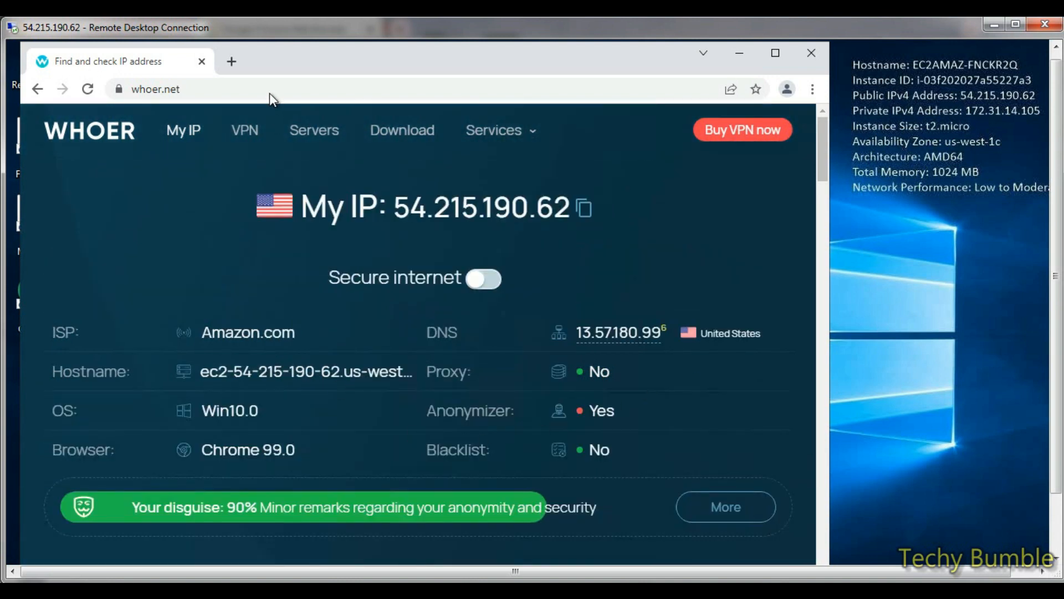
Step: Run the fast.com internet speed test in a new tab of the remote Chrome
{"action": "left_click", "coordinate": [232, 62]}
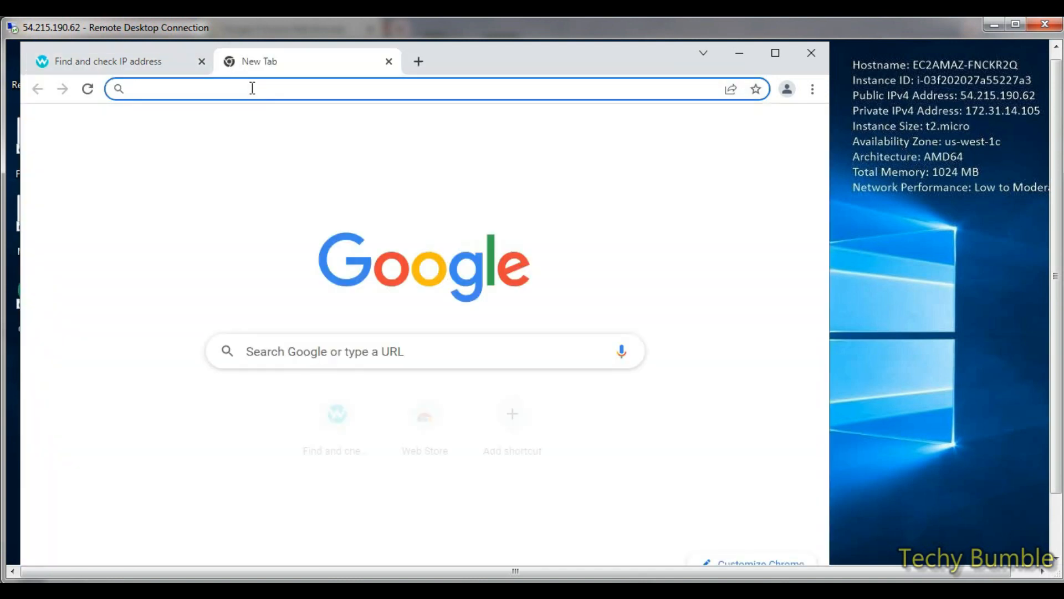
{"action": "type", "text": "fa"}
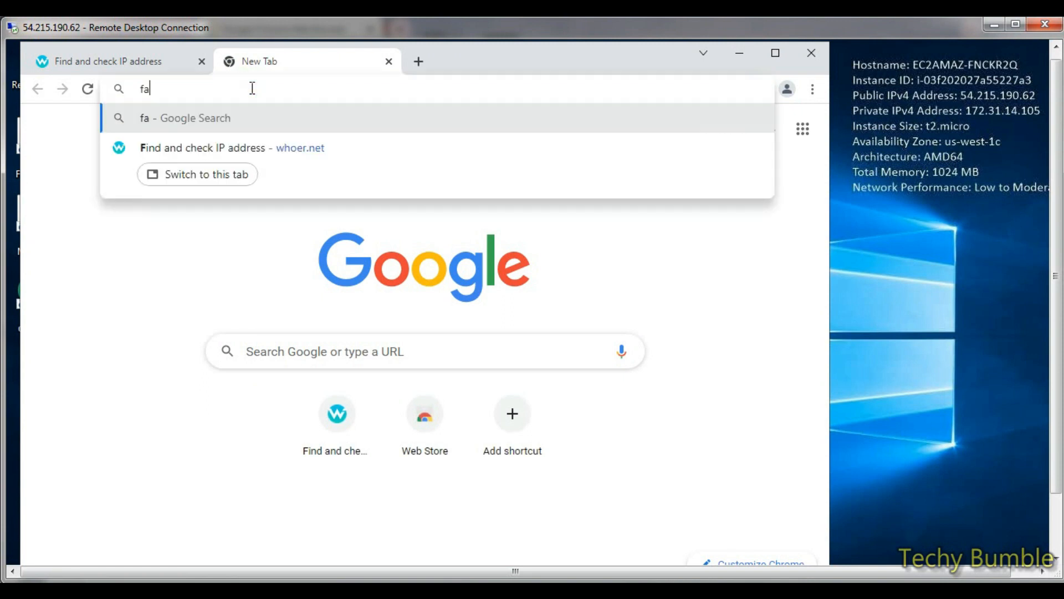
{"action": "type", "text": "st.com"}
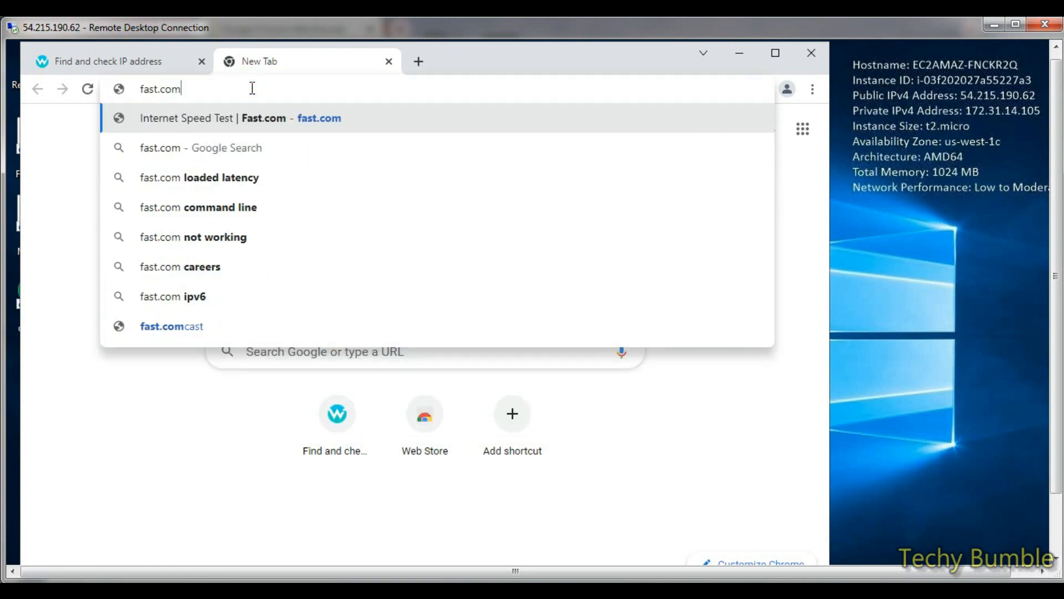
{"action": "key", "text": "Return"}
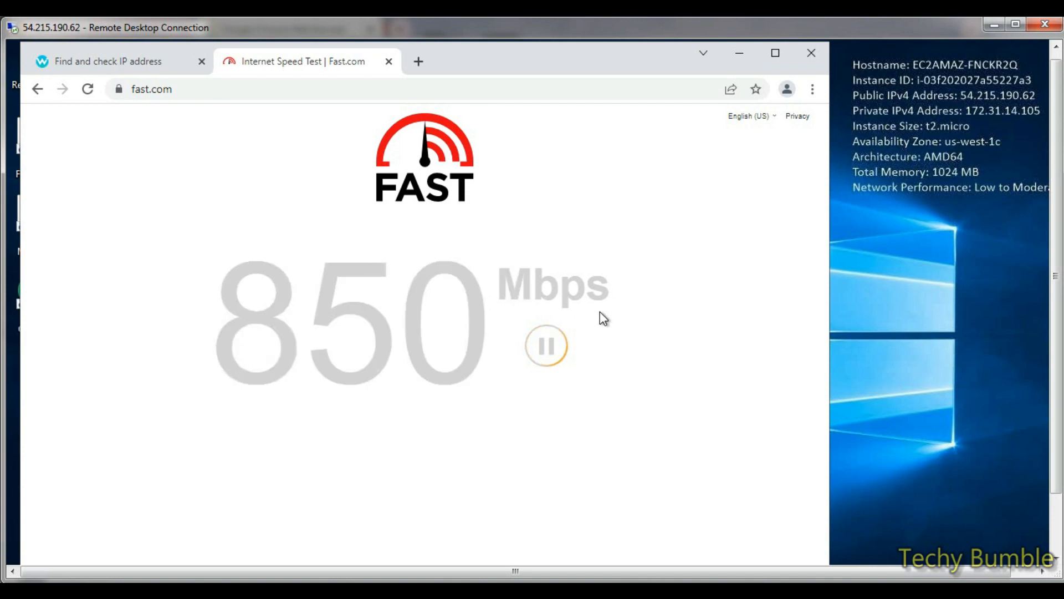
Step: Switch to Notepad and add the lines "you can see the rdp net speed", "640 mbps" and "now i will check mine", without a leading space
{"action": "left_click", "coordinate": [571, 590]}
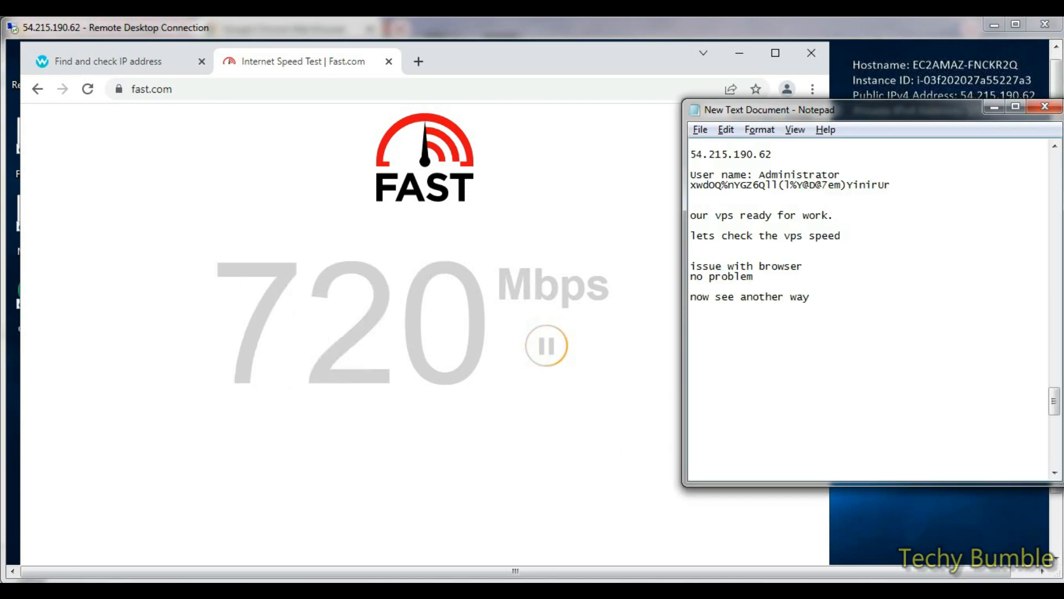
{"action": "type", "text": "you can see the rdp "}
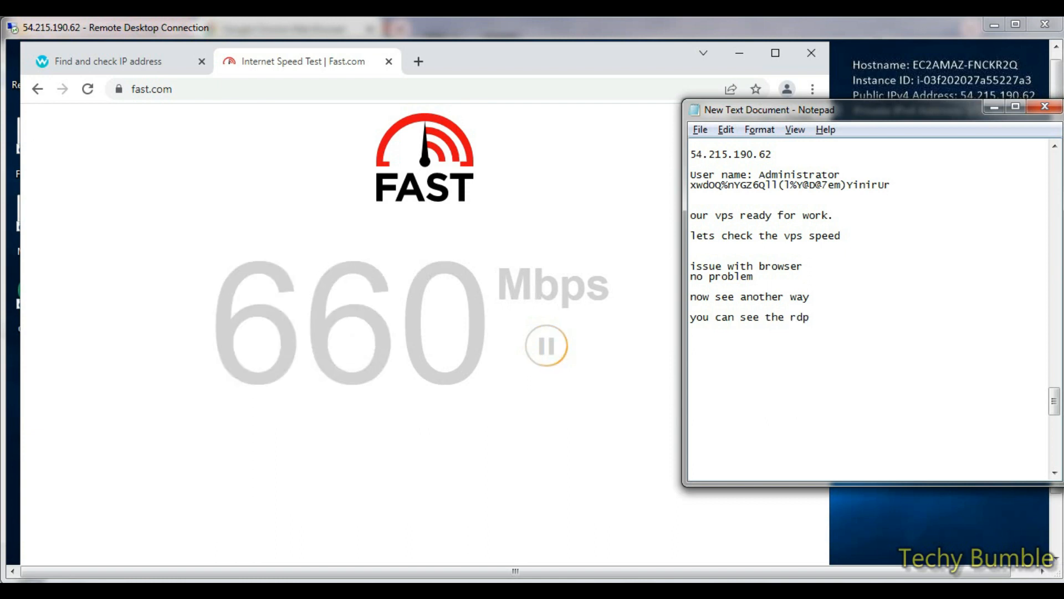
{"action": "type", "text": "net speed"}
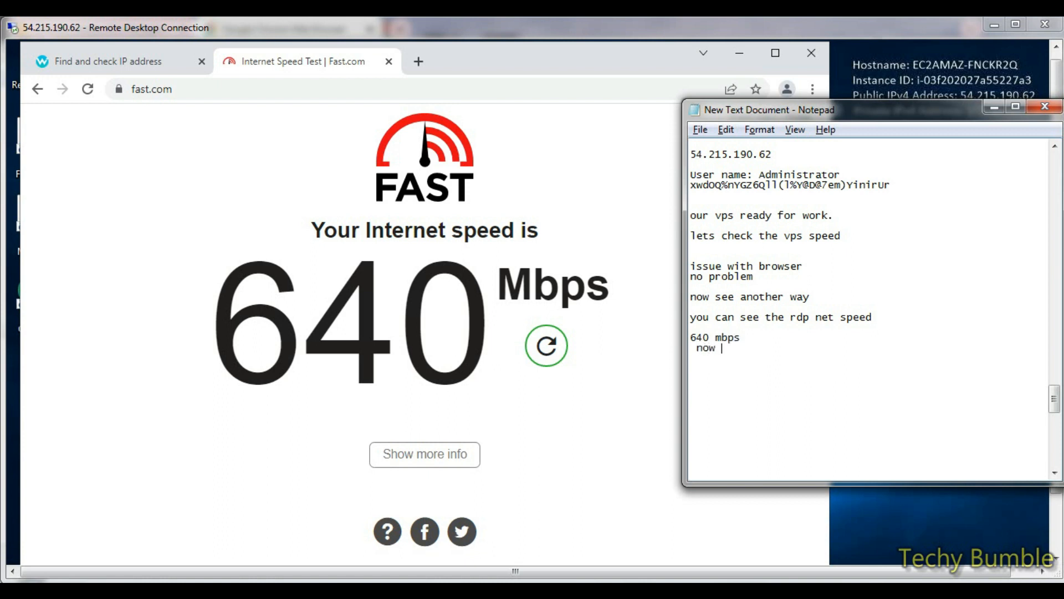
{"action": "type", "text": "will check mine"}
{"action": "key", "text": "Return"}
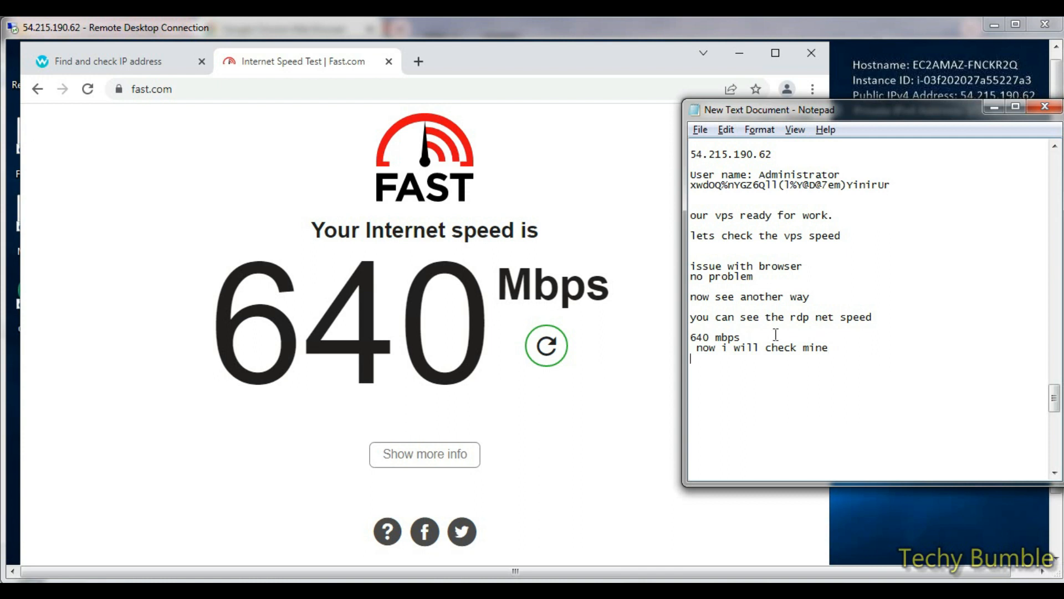
{"action": "left_click", "coordinate": [697, 348]}
{"action": "key", "text": "BackSpace"}
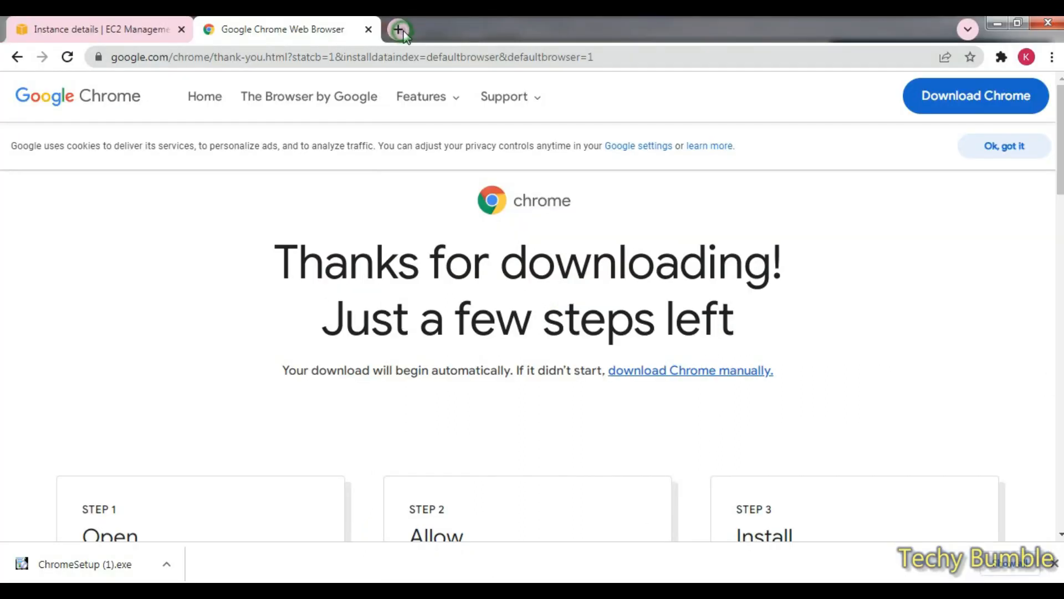
Step: Switch to the local Chrome and run the fast.com speed test in a new tab
{"action": "left_click", "coordinate": [398, 28]}
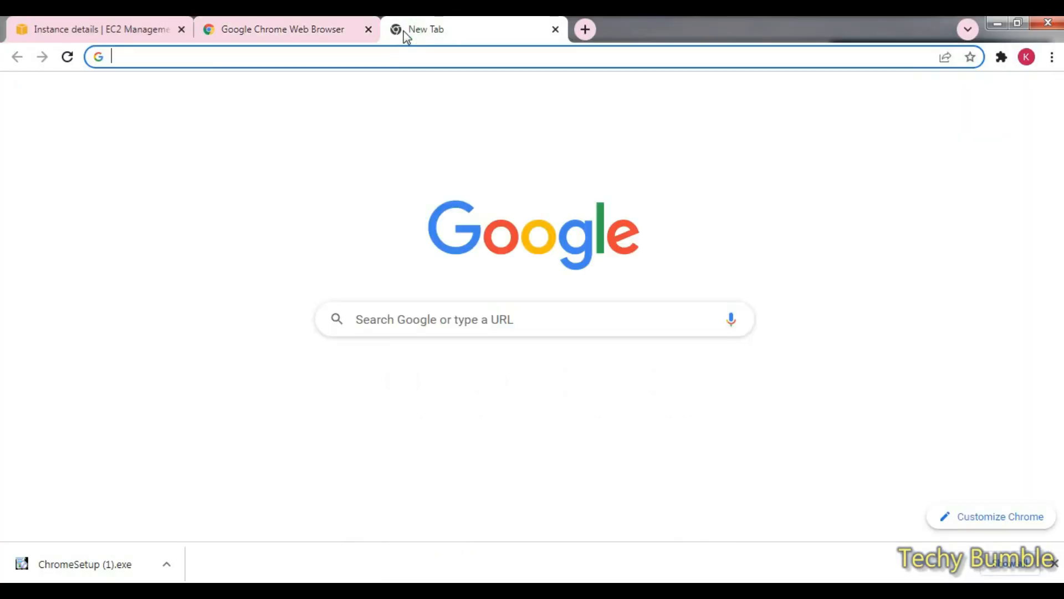
{"action": "type", "text": "fast.co"}
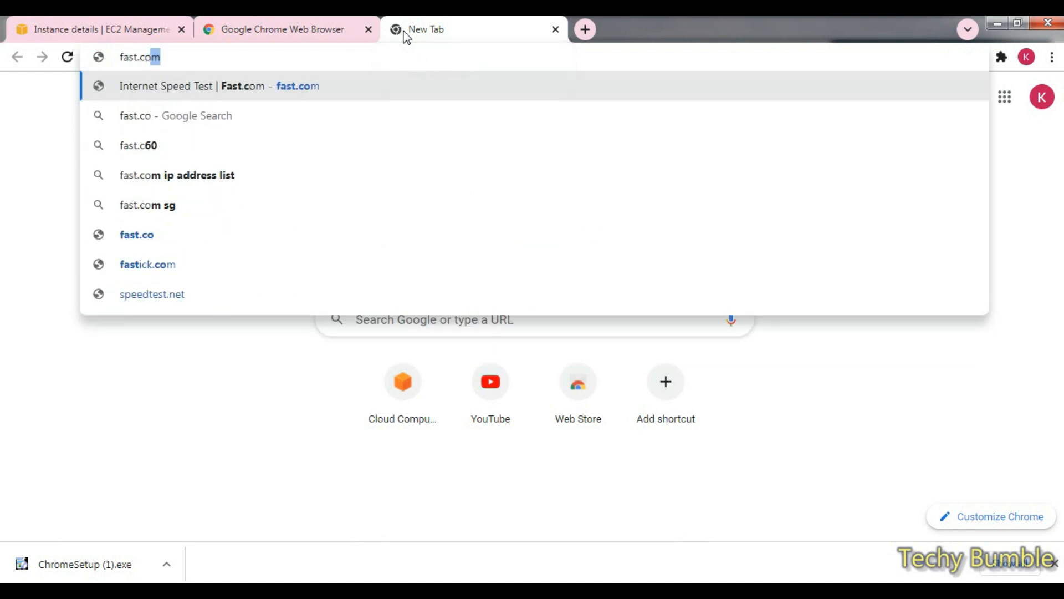
{"action": "type", "text": "m"}
{"action": "key", "text": "Return"}
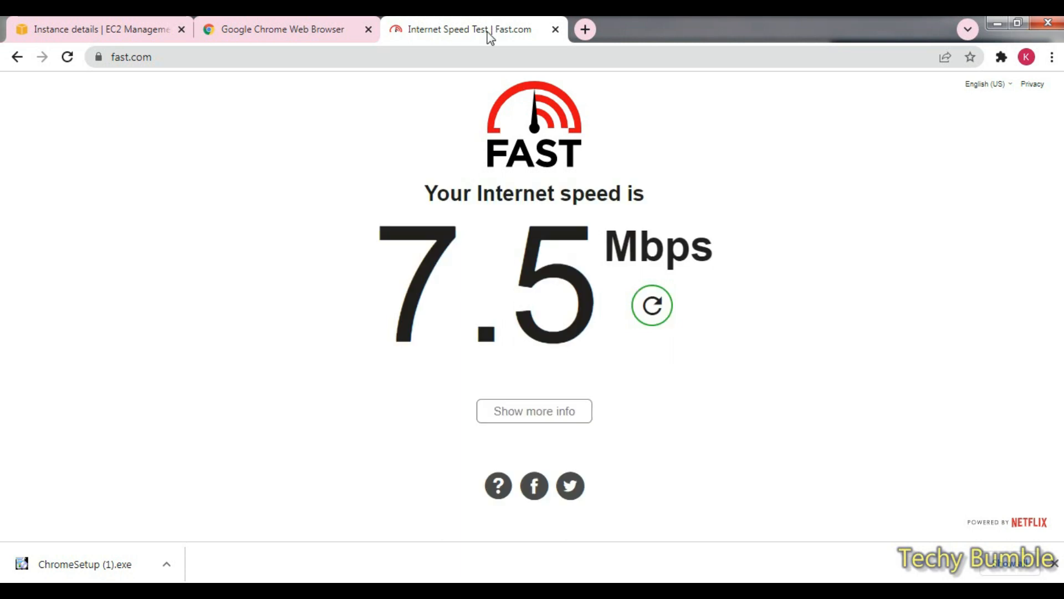
Step: Return to Notepad and add the text "only 735" below the line "now i will check mine"
{"action": "key", "text": "alt+Tab"}
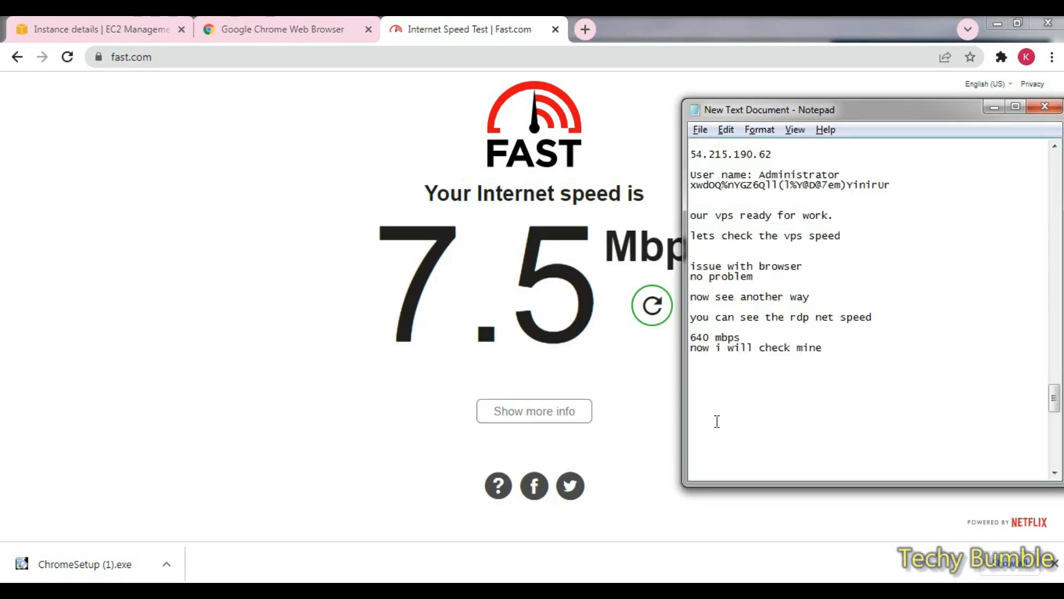
{"action": "left_click", "coordinate": [831, 354]}
{"action": "key", "text": "Return"}
{"action": "type", "text": "only 735"}
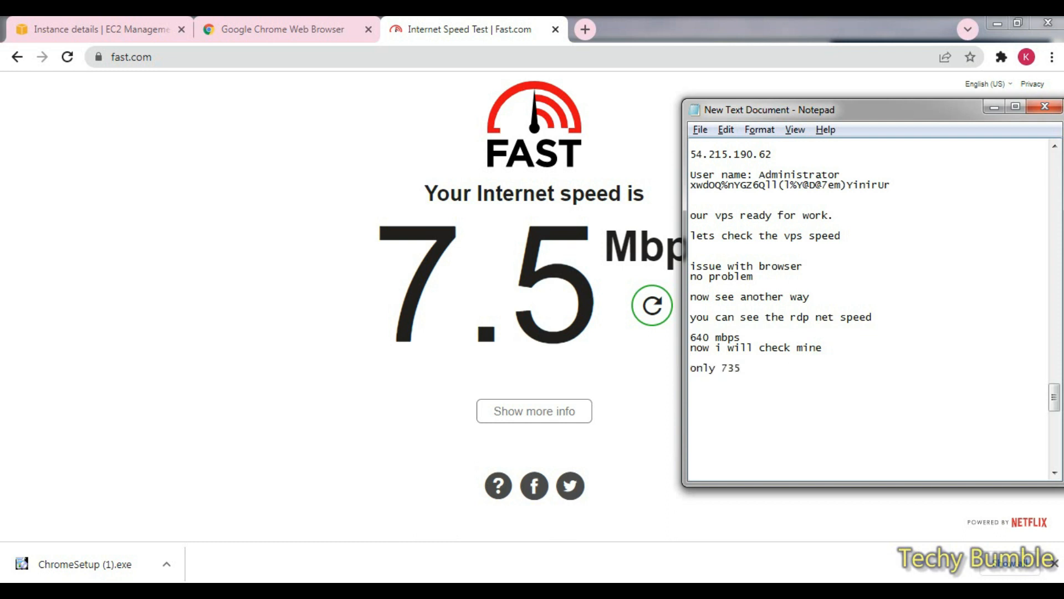